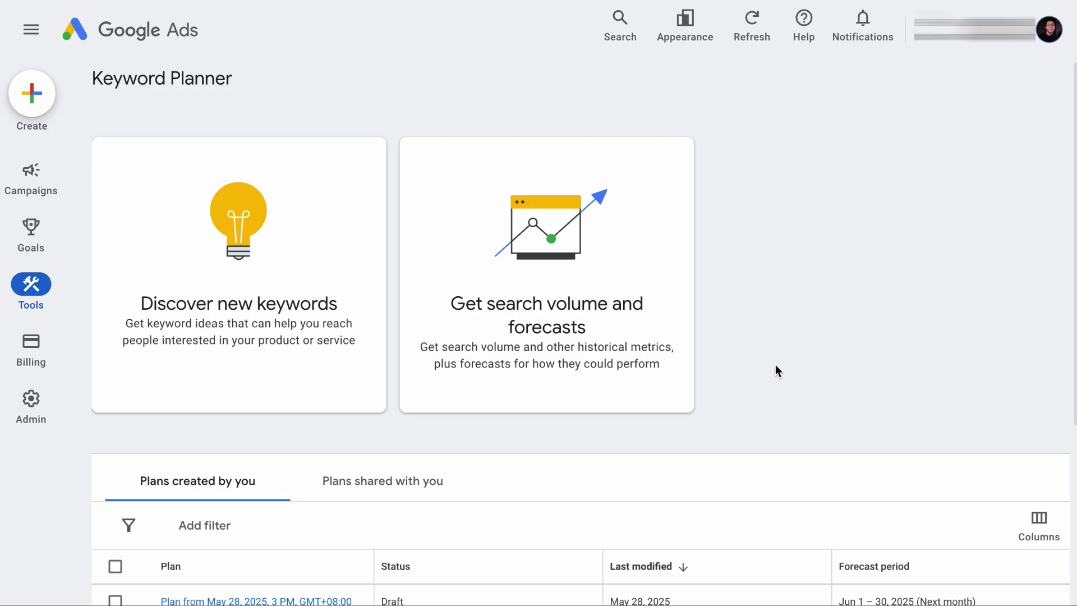
Step: Enter 'Wedding Photography' as the seed keyword and change targeting from Singapore to All locations
left_click(267, 247)
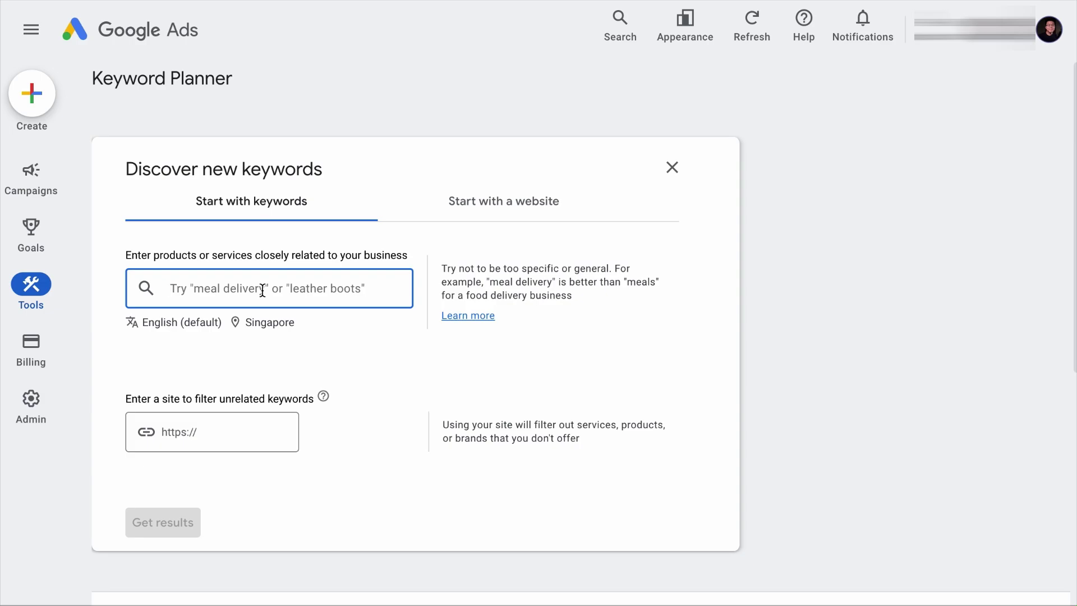
type("Wedding Photography")
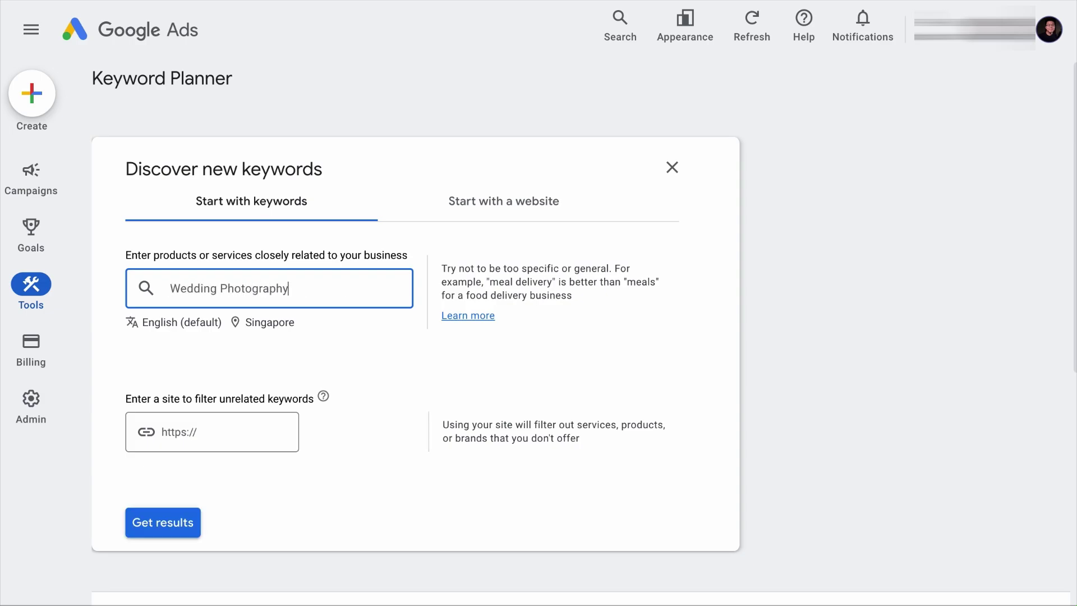
key("Return")
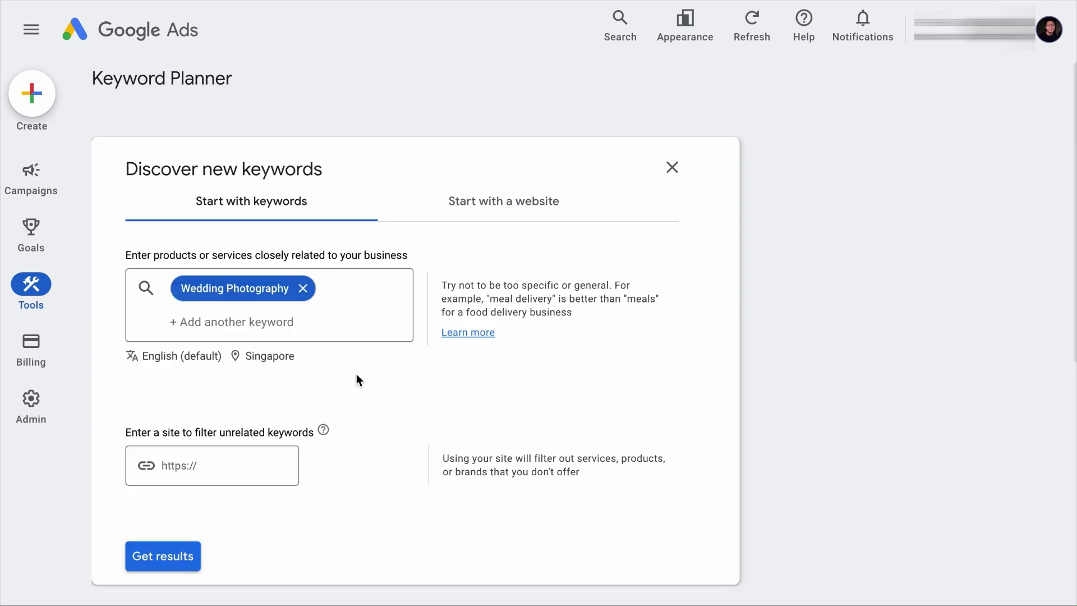
left_click(268, 356)
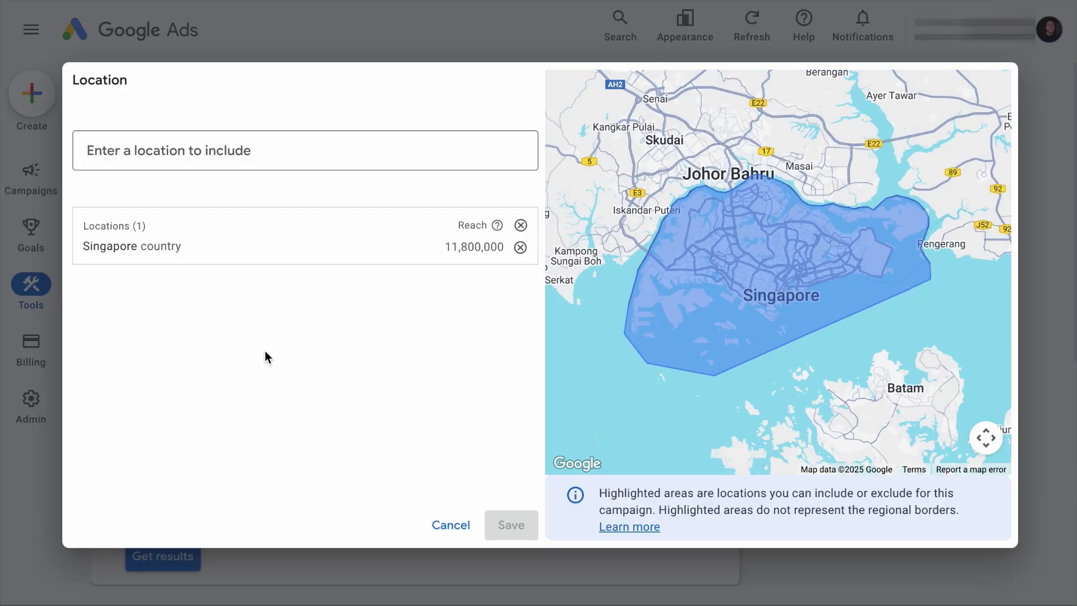
left_click(524, 234)
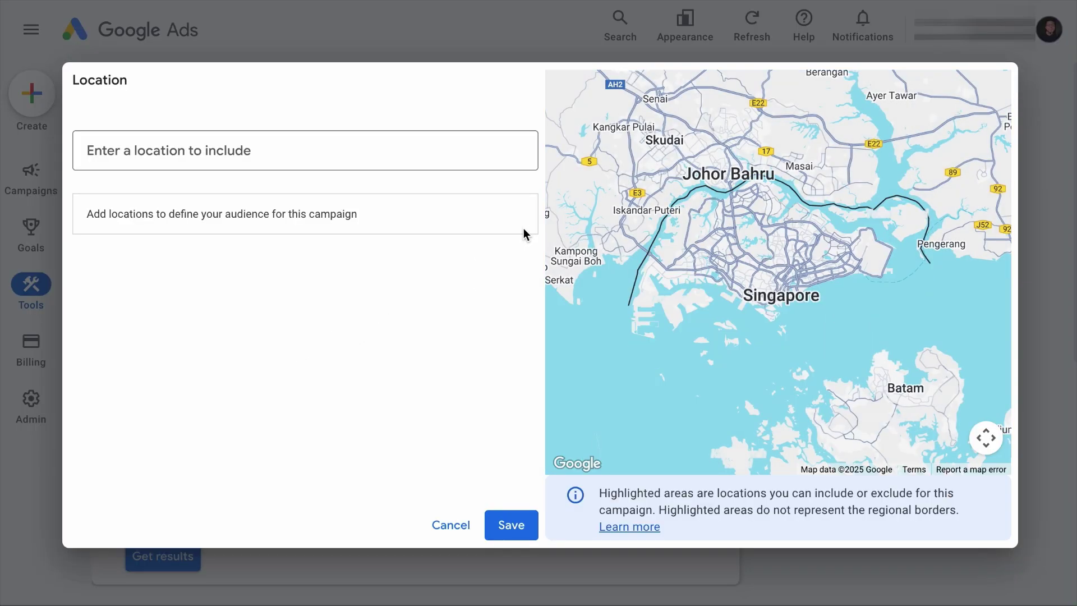
left_click(502, 524)
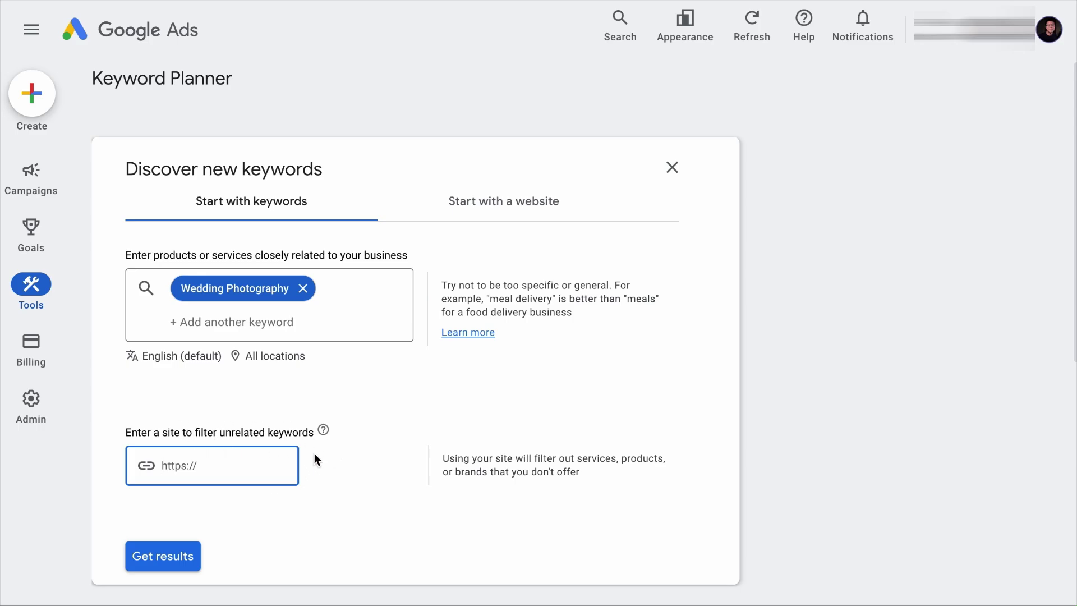
Step: Get keyword ideas for Wedding Photography with no site filter and browse the 707 results
left_click(358, 481)
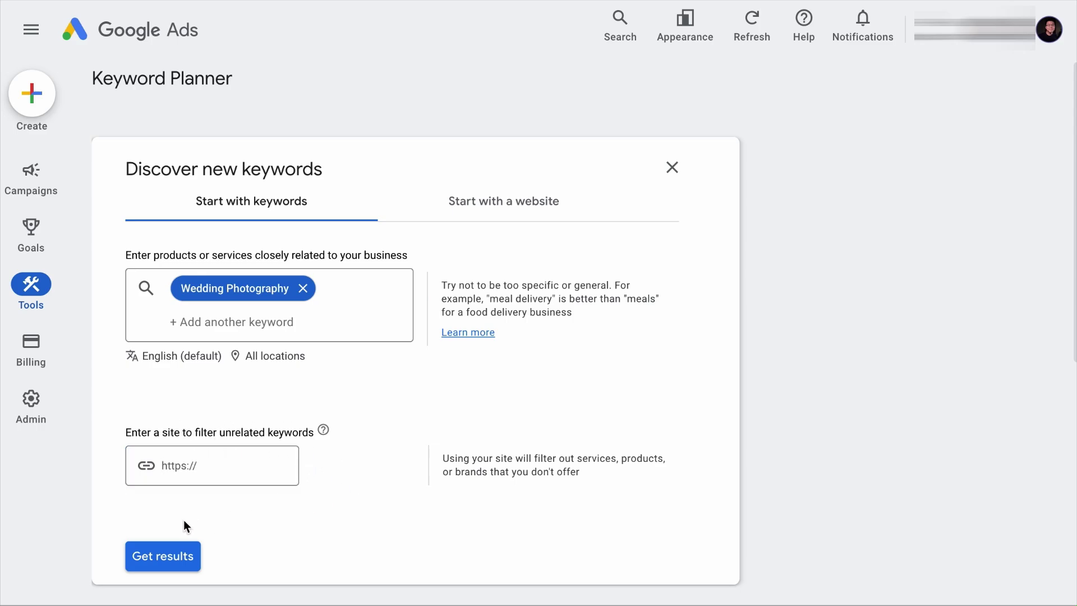
left_click(155, 551)
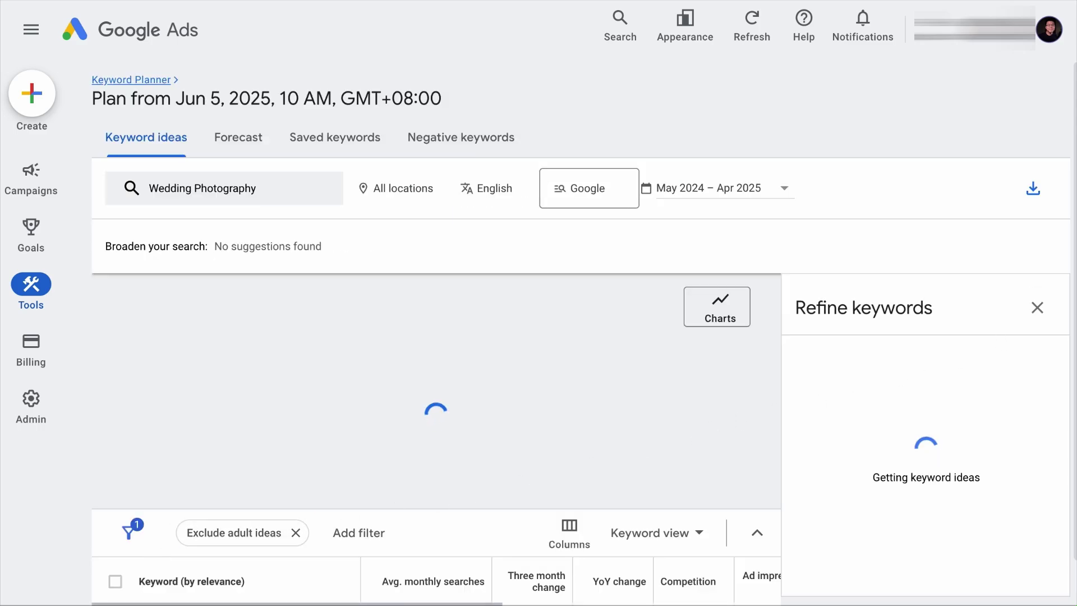
left_click(1037, 314)
scroll(746, 502, "down", 2)
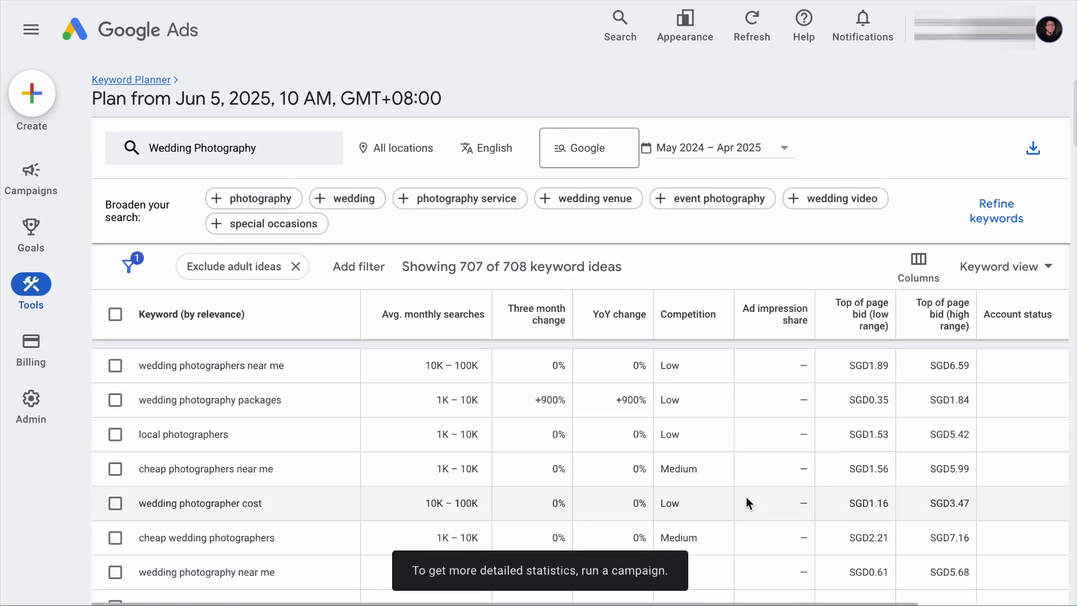
scroll(745, 503, "down", 5)
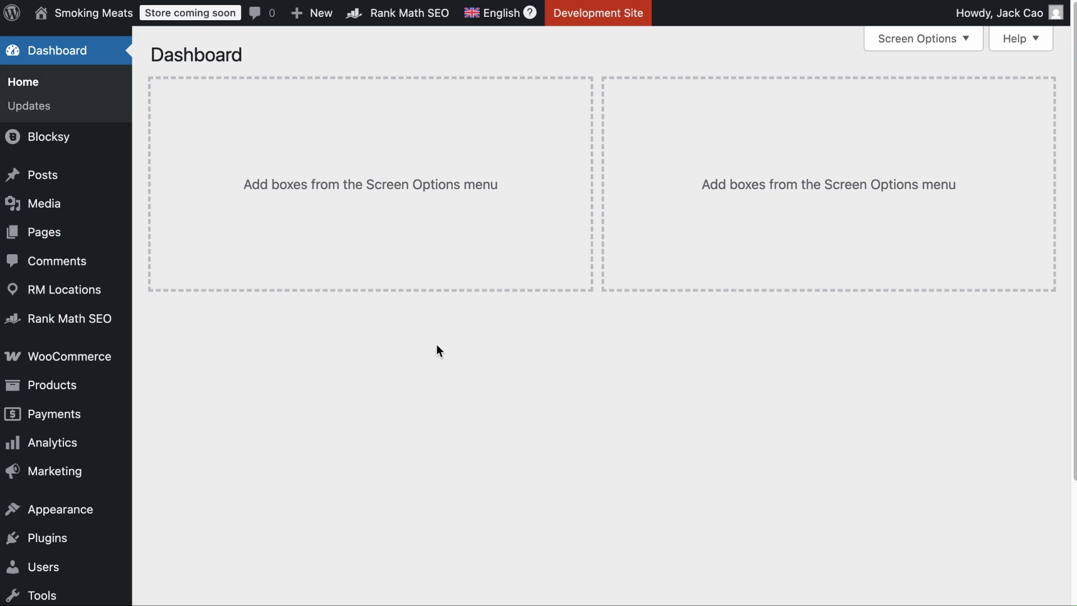
Step: Open Rank Math's Content AI and switch to the RankBot Chat tab
mouse_move(77, 322)
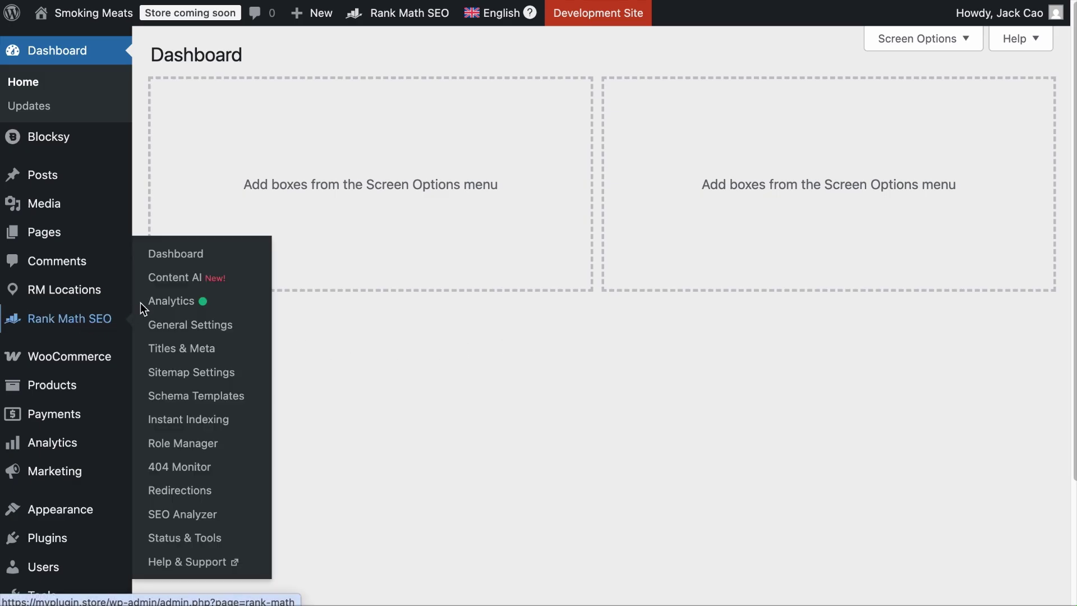
left_click(173, 280)
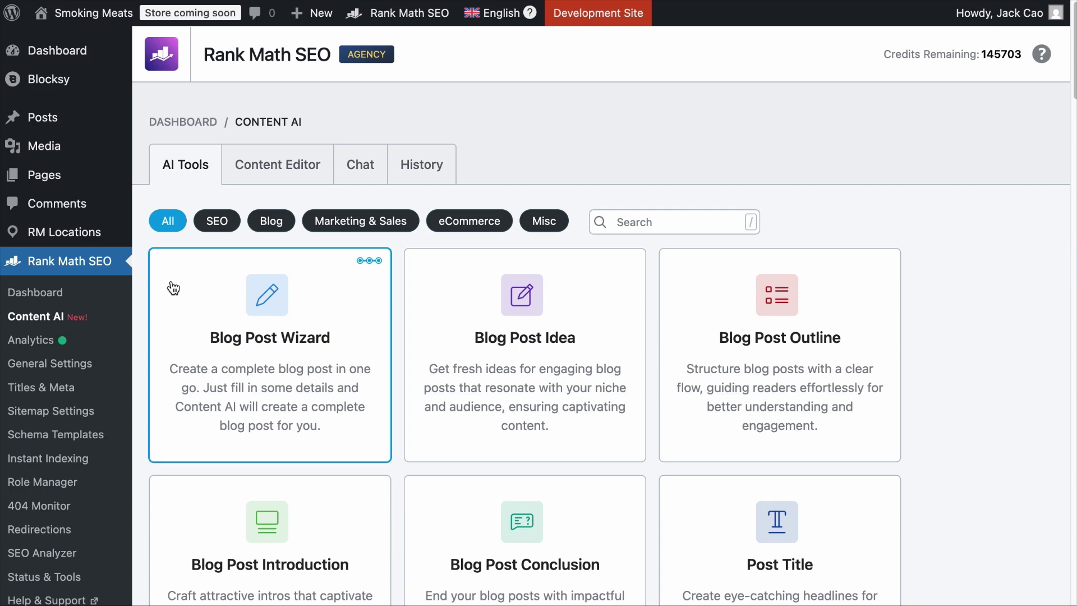
left_click(375, 167)
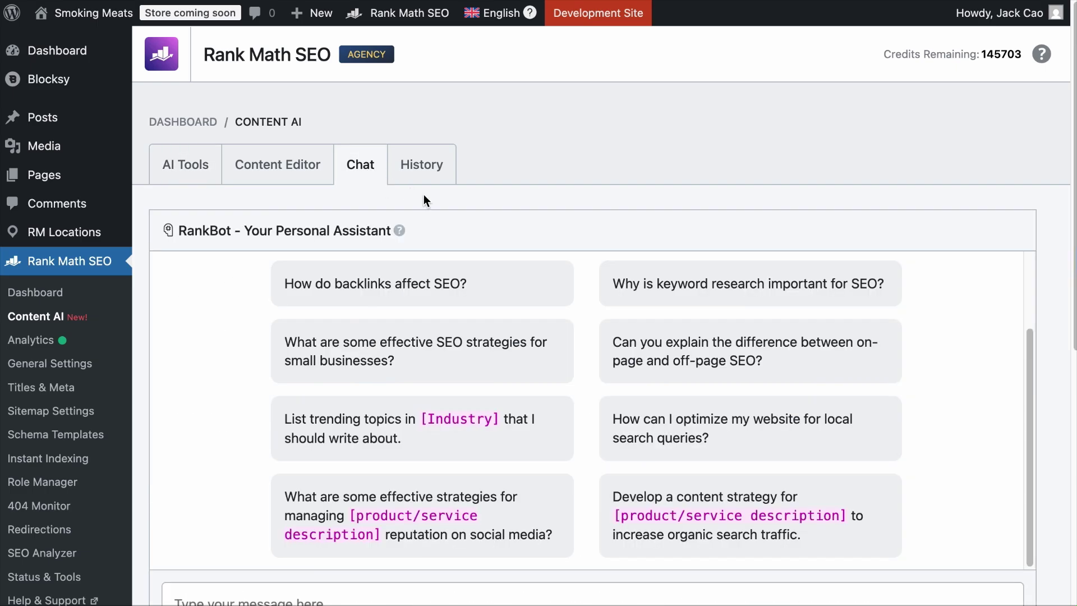
scroll(423, 194, "down", 2)
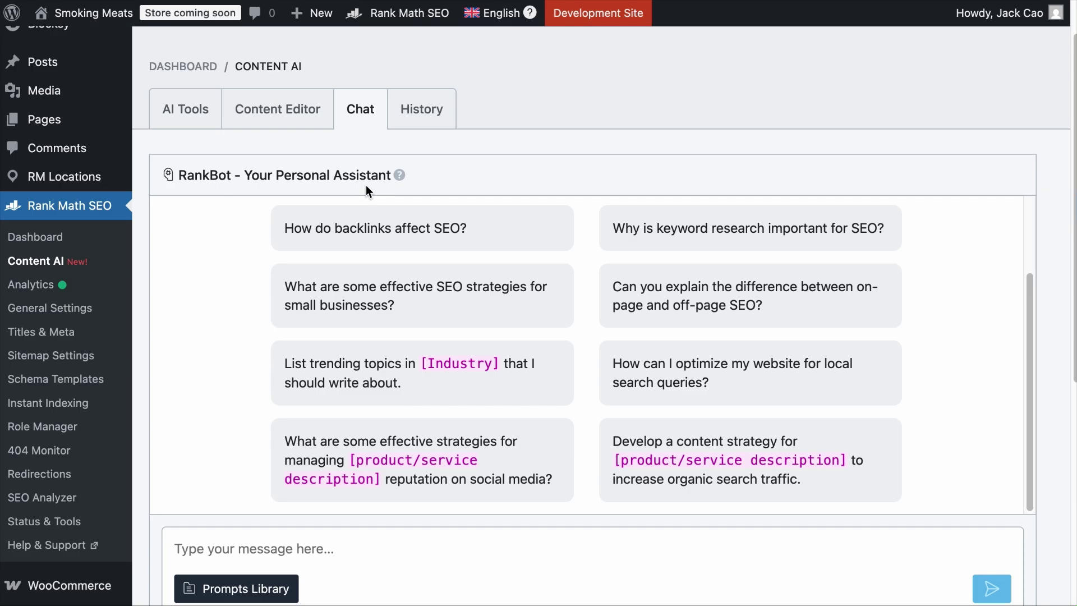
scroll(365, 185, "down", 2)
Step: Ask RankBot to write a prompt for generating Wedding Photography keywords
left_click(378, 481)
type("Write a")
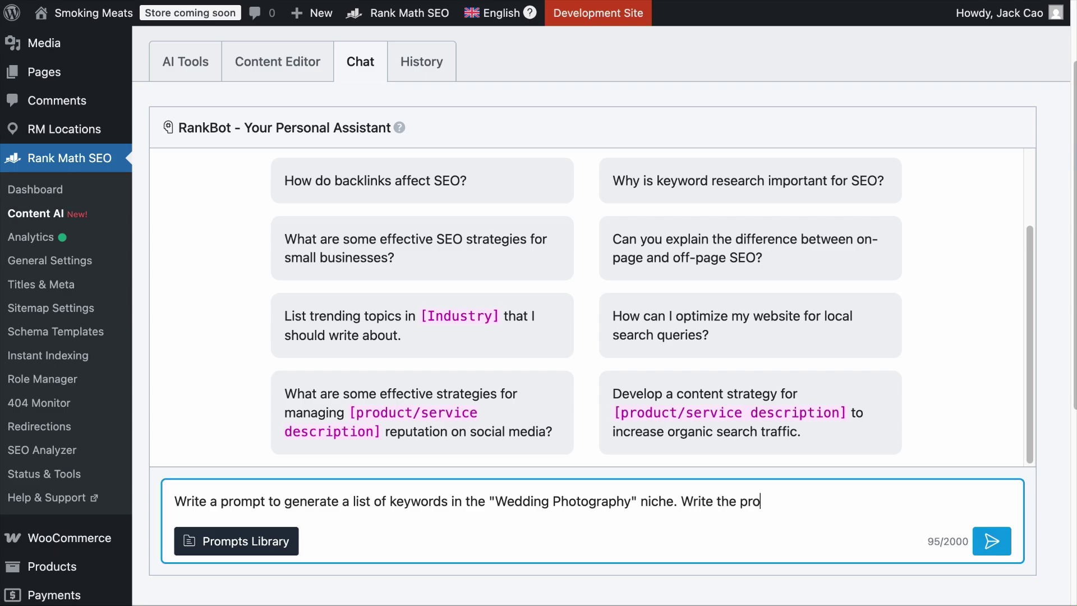
type("nly.")
key("Return")
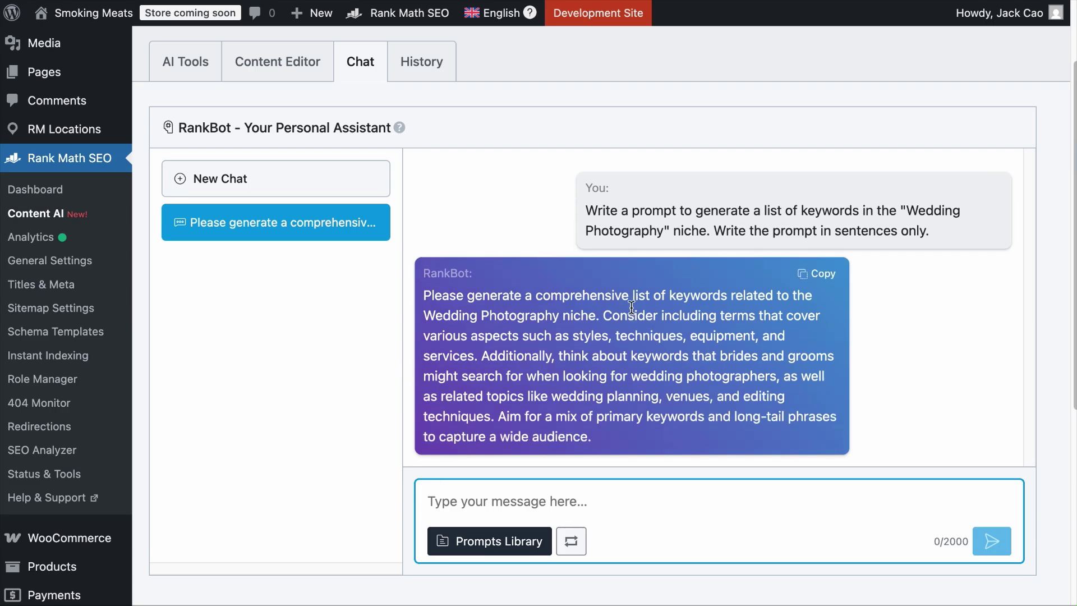
Step: Run RankBot's suggested prompt in a new chat and review the categorized Wedding Photography keyword list
left_click(828, 282)
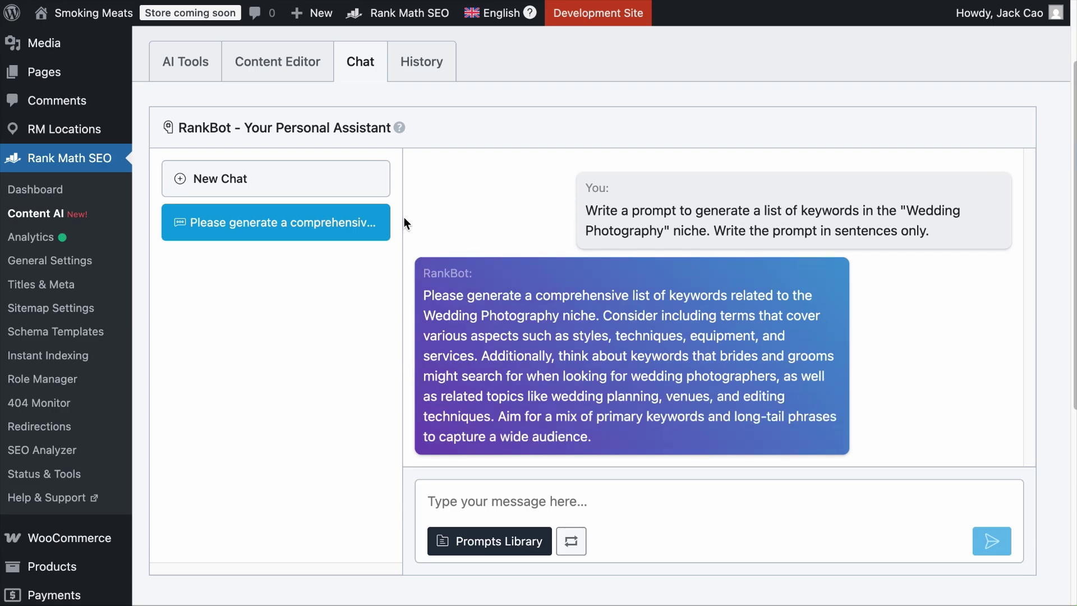
left_click(298, 186)
left_click(510, 494)
key("ctrl+v")
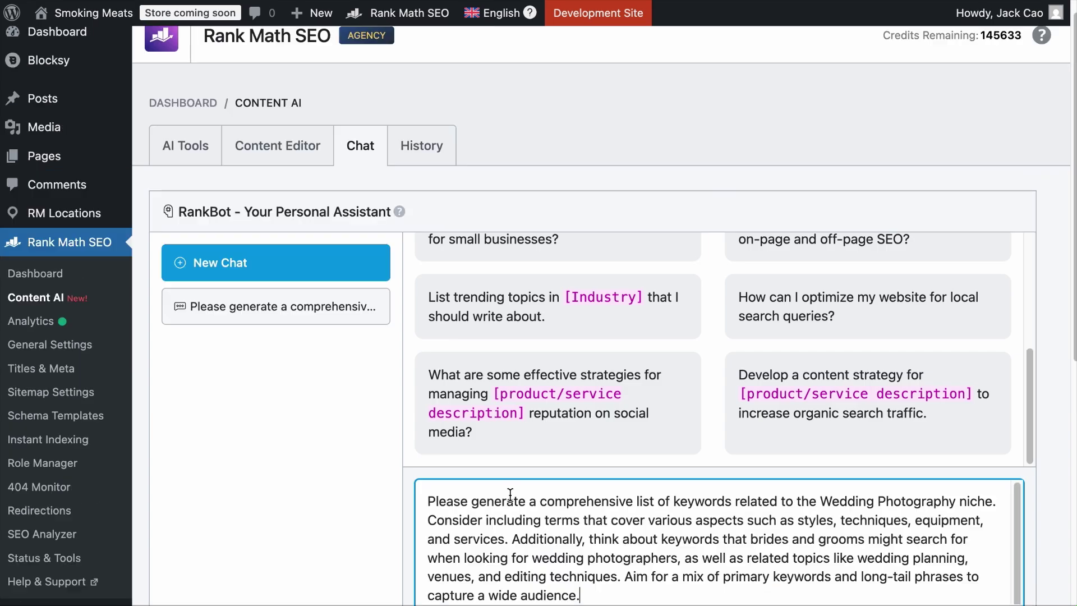
key("Return")
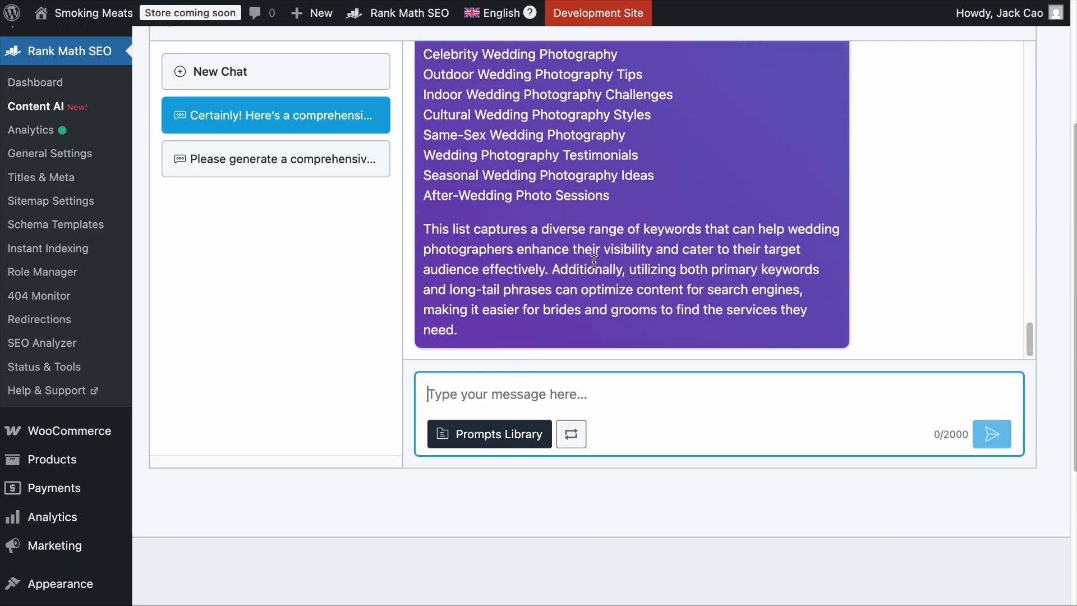
scroll(593, 261, "up", 15)
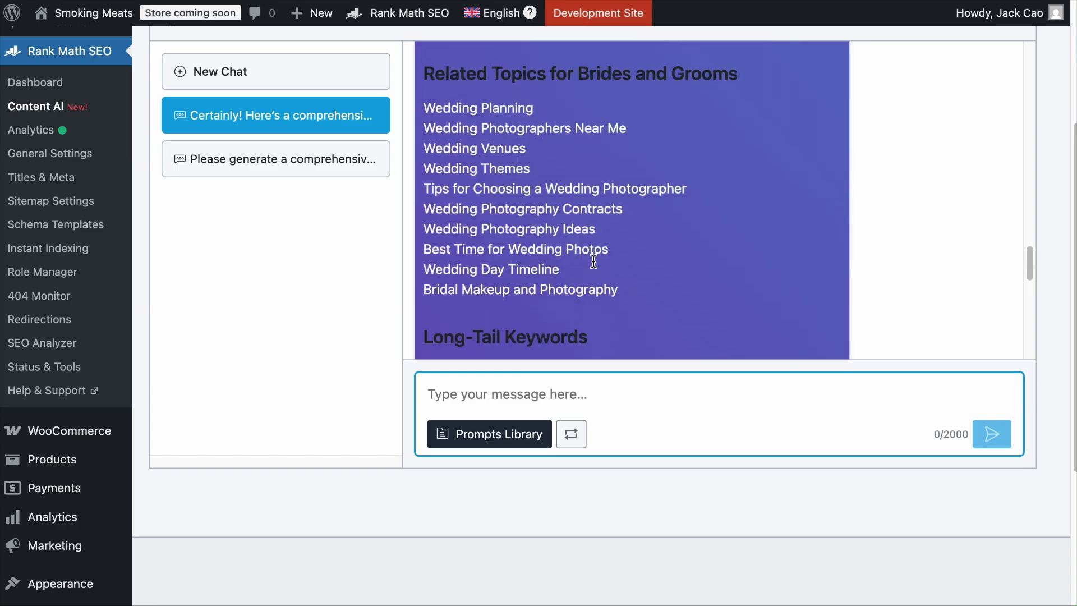
scroll(594, 261, "up", 15)
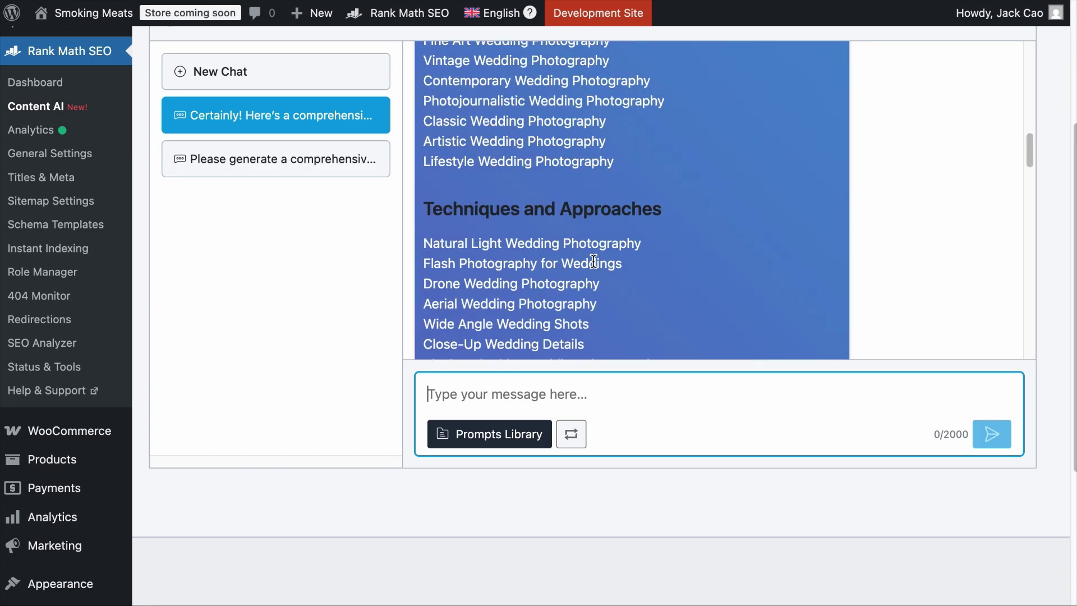
scroll(593, 260, "up", 15)
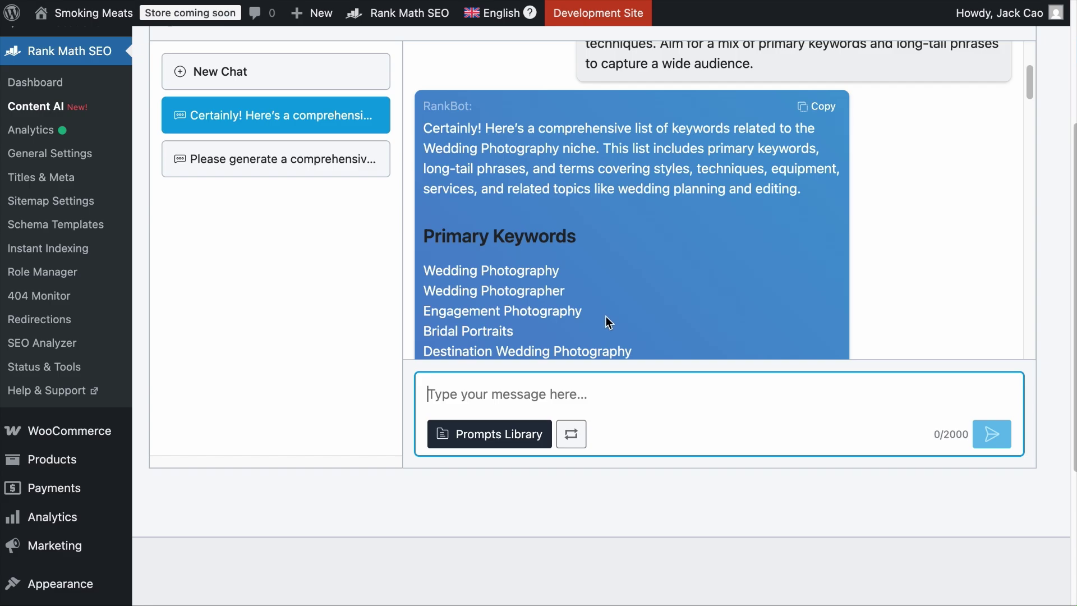
Step: Paste RankBot's keyword list into Google Ads' Get search volume and forecasts box
left_click(829, 106)
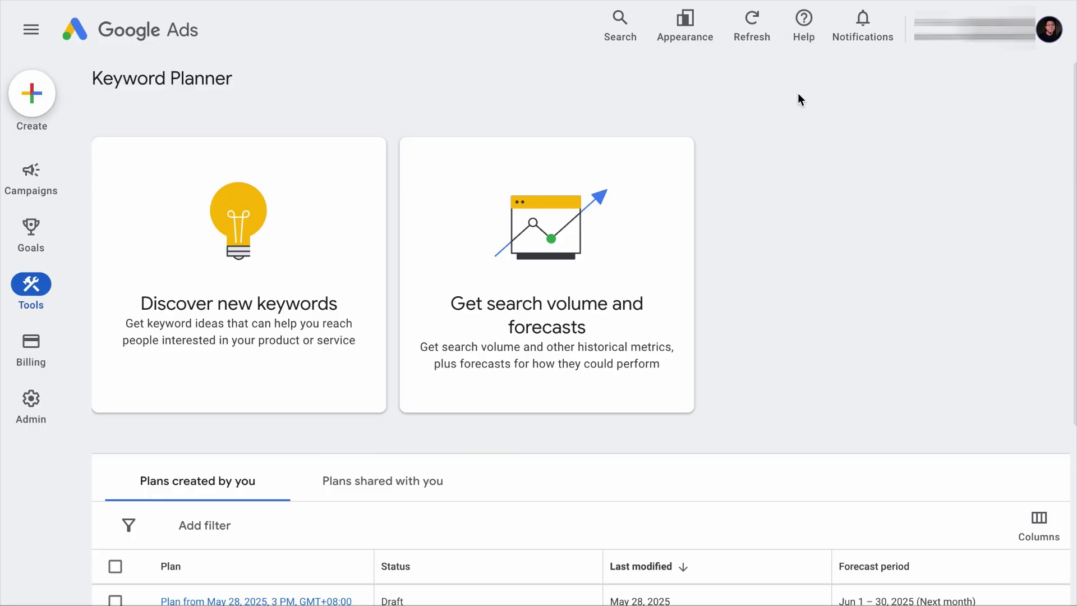
left_click(564, 258)
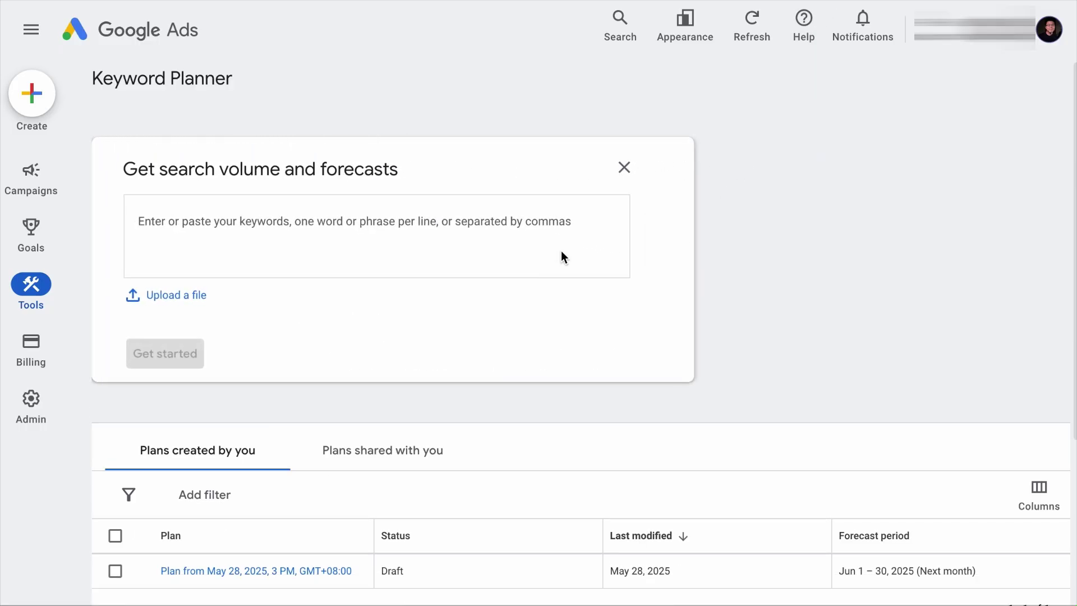
key("ctrl+v")
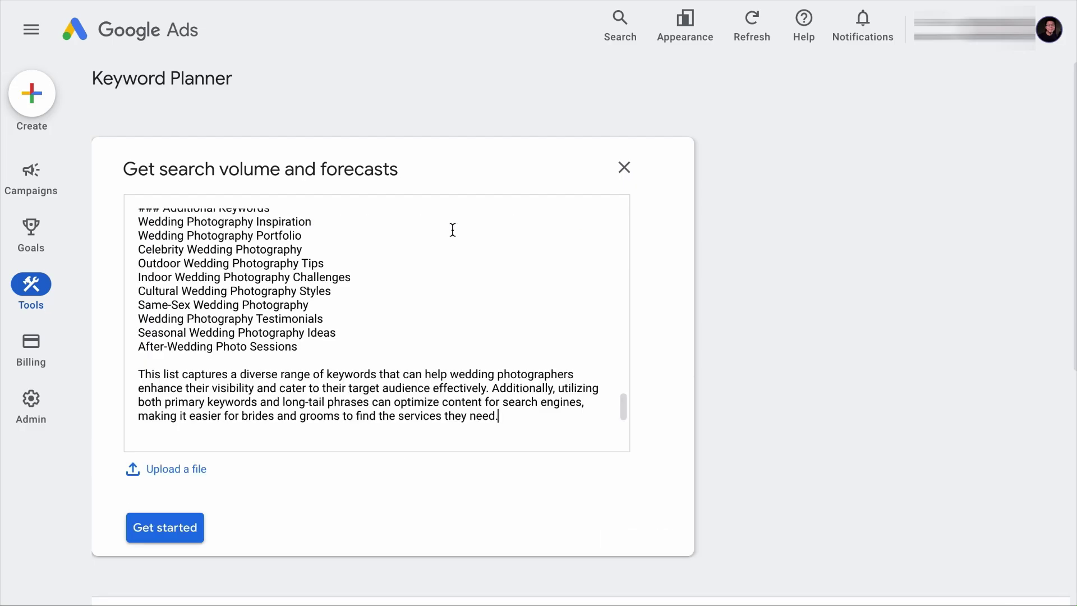
Step: Delete the intro paragraph, section headings and closing text, then get the search volumes
key("BackSpace")
key("BackSpace")
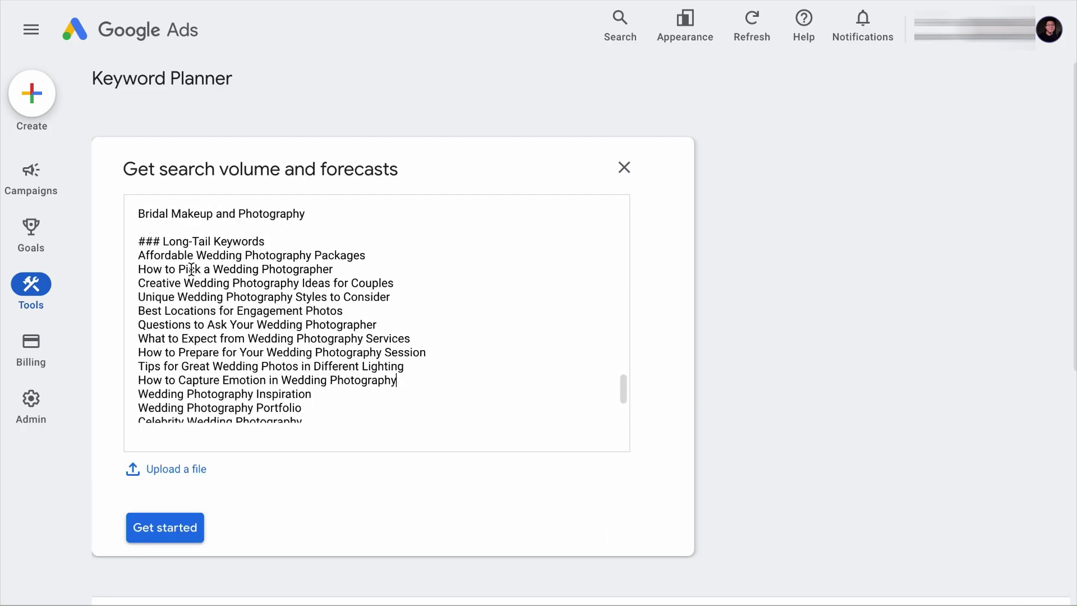
key("BackSpace")
scroll(156, 260, "up", 10)
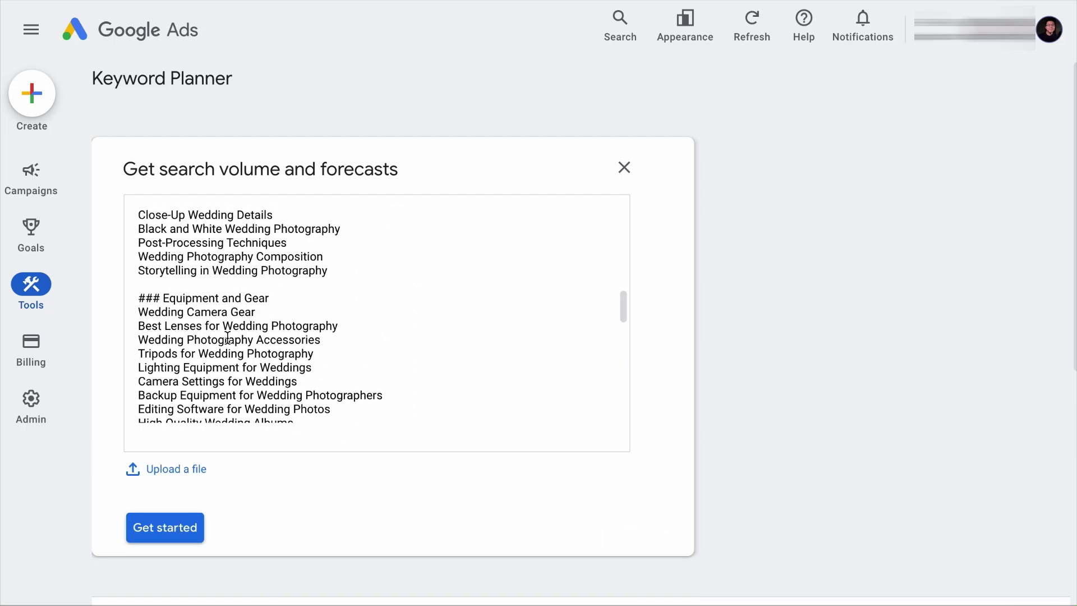
left_click(164, 287)
key("BackSpace")
key("BackSpace")
scroll(164, 288, "up", 5)
left_click_drag(326, 301, 202, 301)
key("BackSpace")
scroll(202, 302, "up", 5)
left_click_drag(264, 258, 138, 208)
key("BackSpace")
left_click(187, 520)
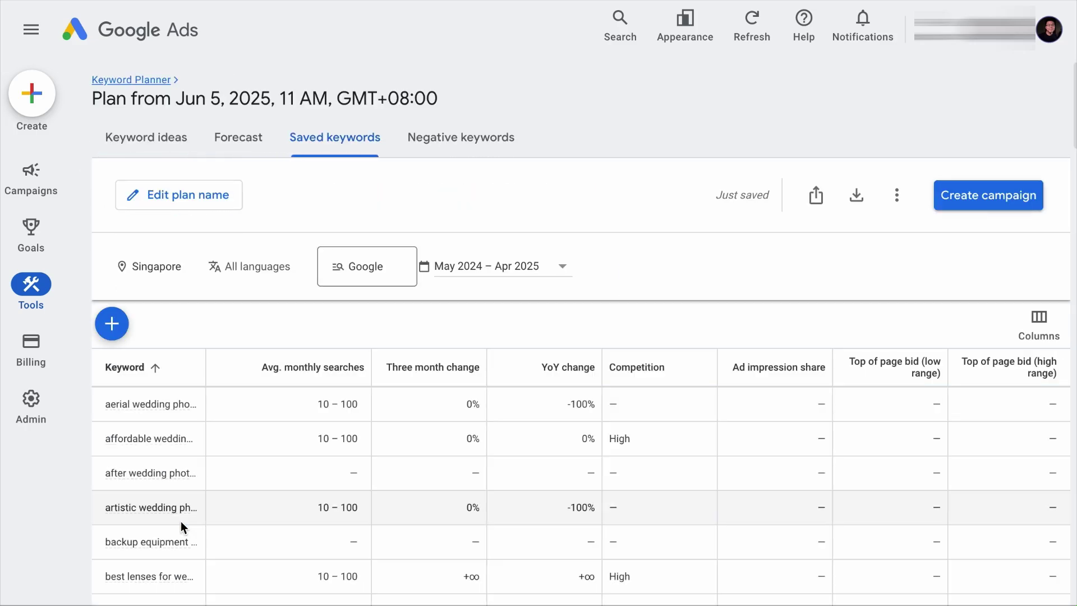
Step: Widen the Keyword column and copy 'questions to ask your wedding photographer' from the plan
scroll(437, 480, "down", 2)
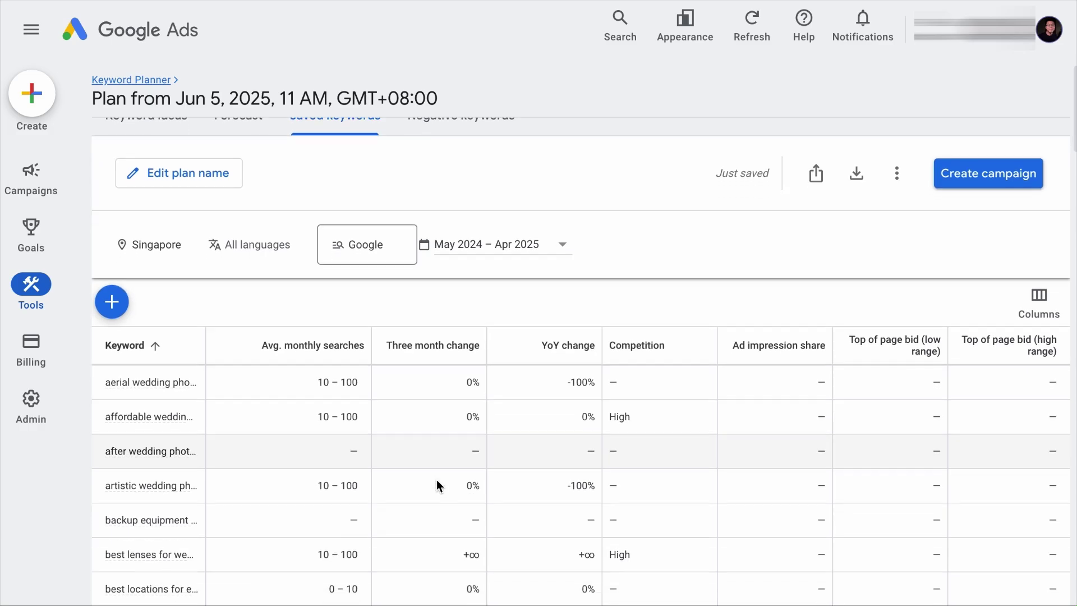
scroll(436, 480, "down", 7)
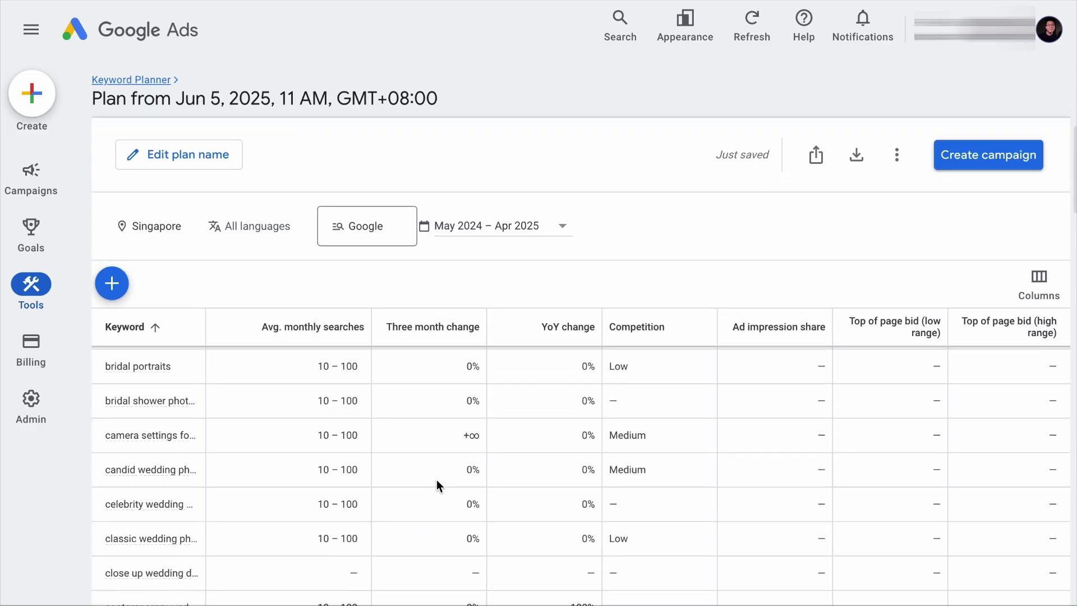
left_click_drag(208, 333, 312, 438)
scroll(311, 436, "down", 5)
scroll(311, 437, "down", 9)
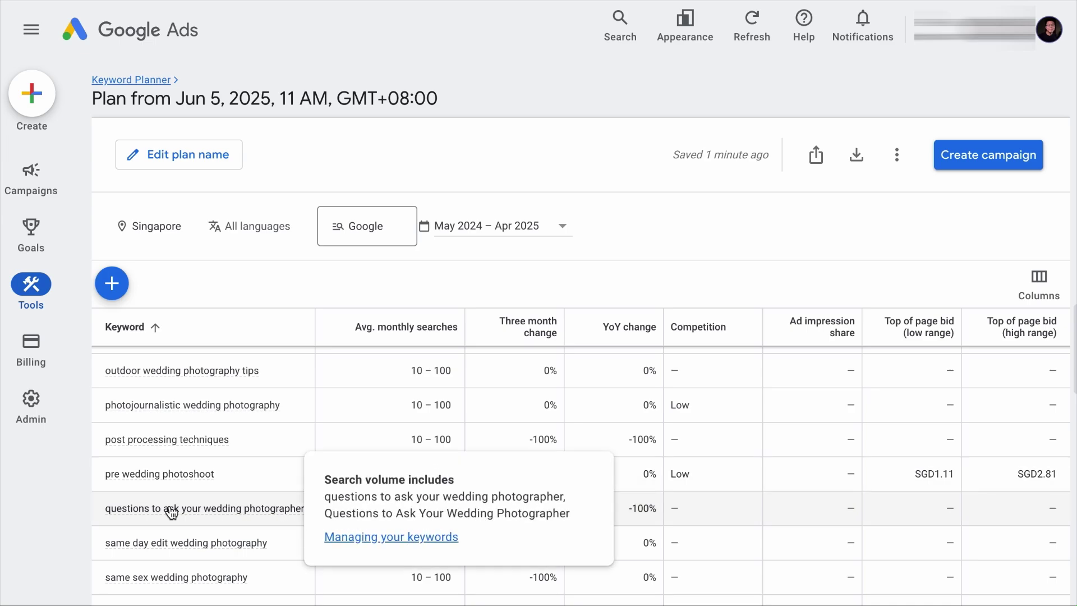
left_click_drag(105, 508, 296, 509)
right_click(296, 509)
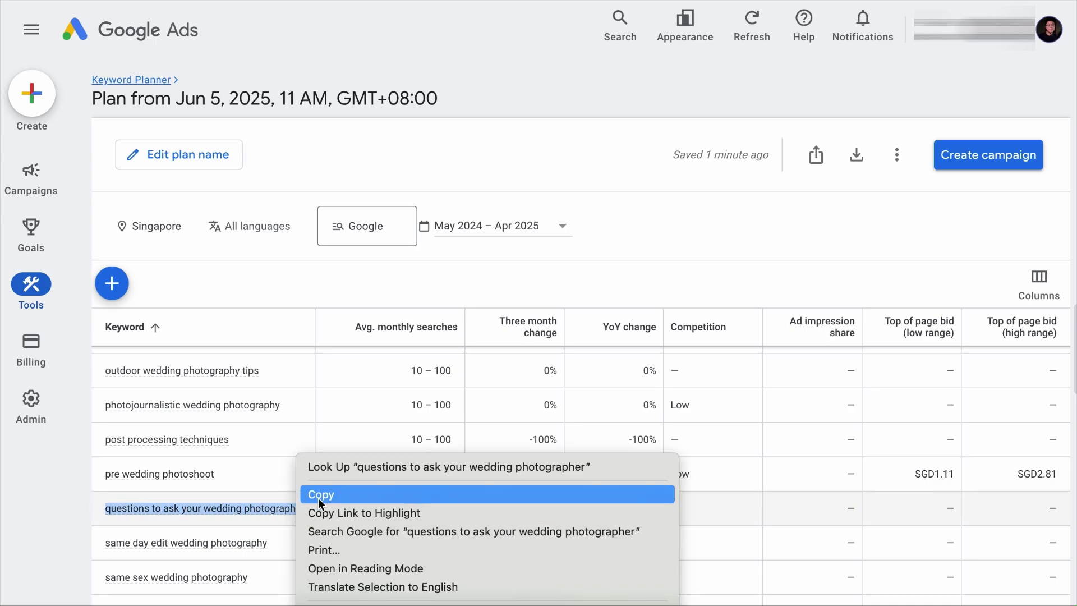
left_click(318, 497)
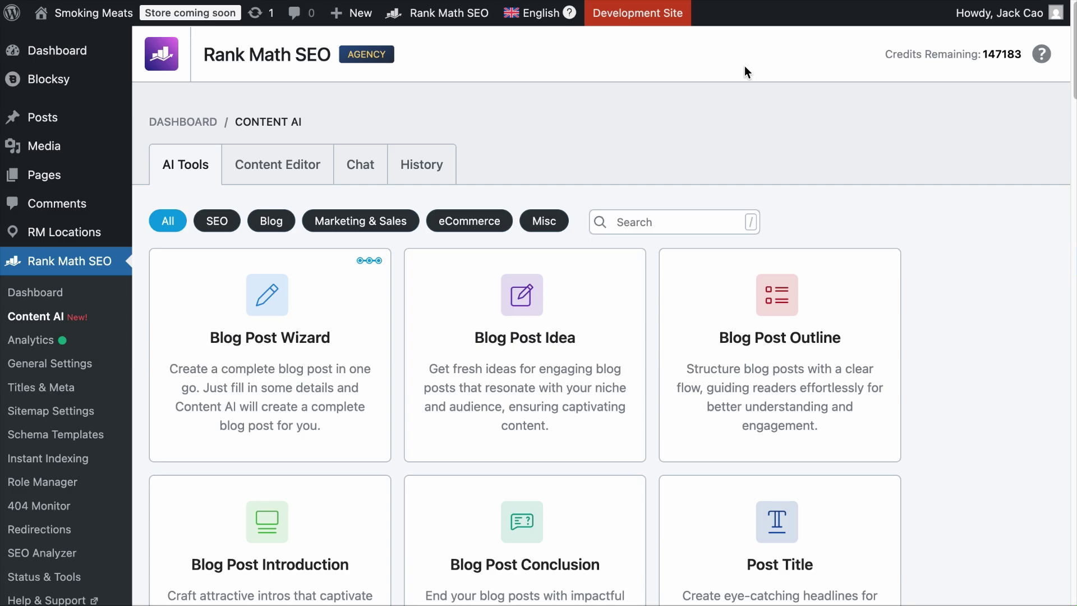
scroll(488, 341, "down", 8)
Step: In Topic Research, paste the copied keyword as the topic, with Relevance Specific and Format List
left_click(267, 383)
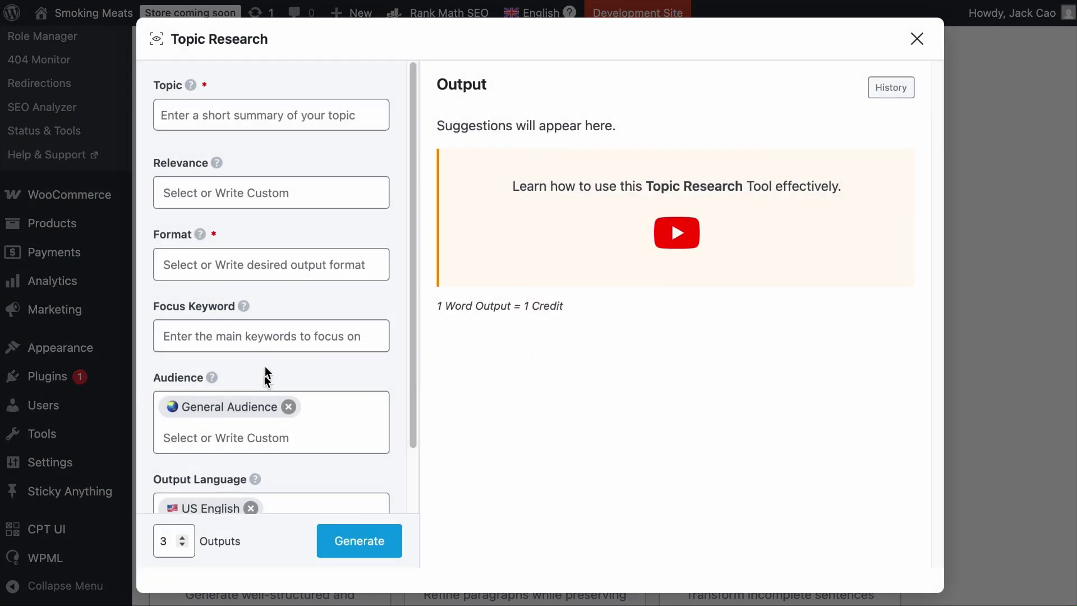
left_click(250, 114)
key("ctrl+v")
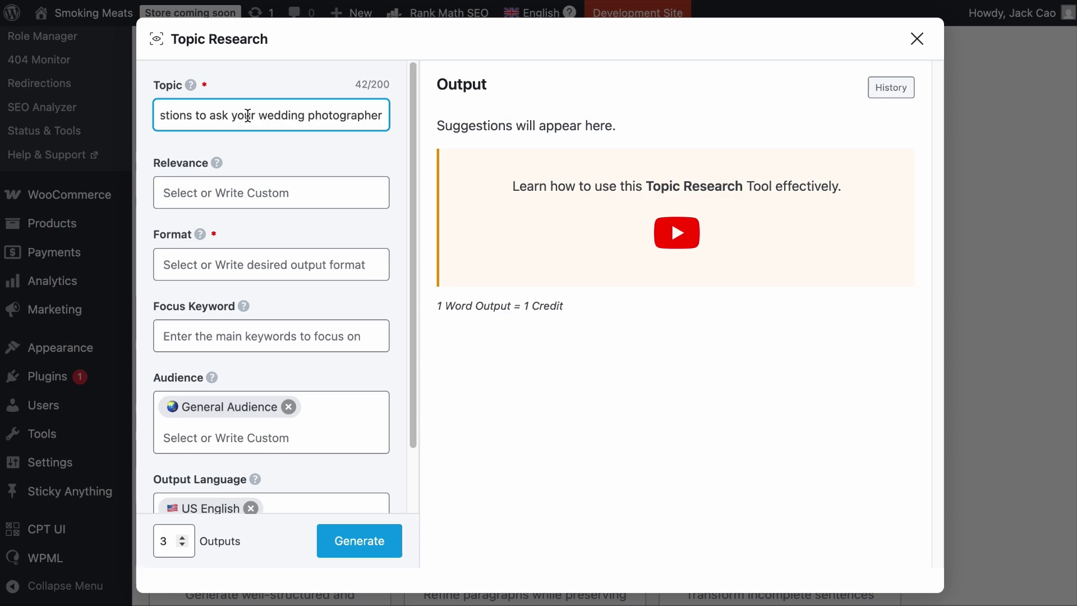
left_click(256, 194)
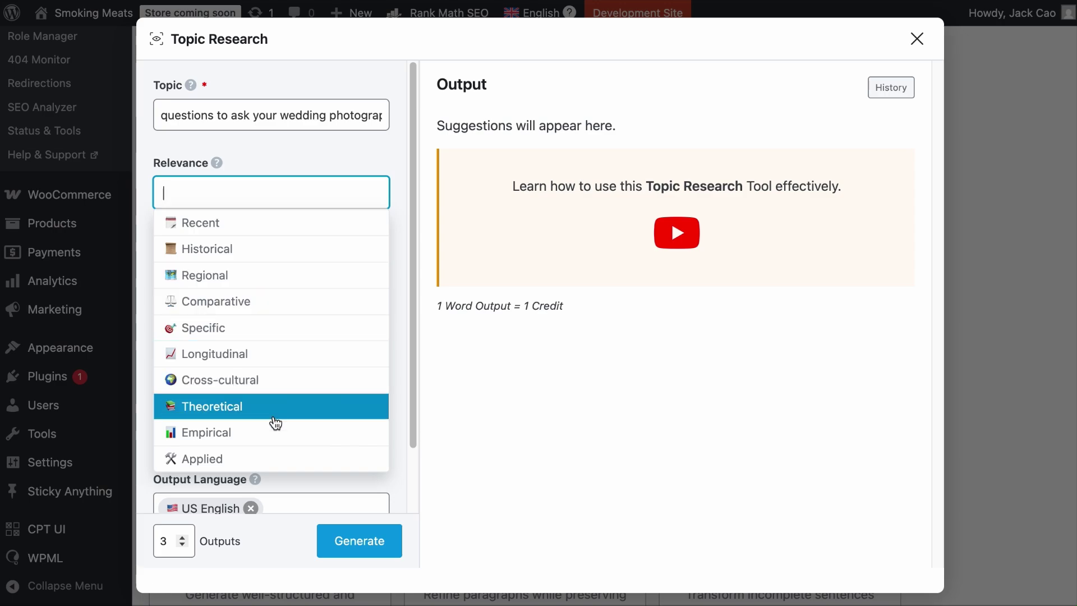
left_click(289, 333)
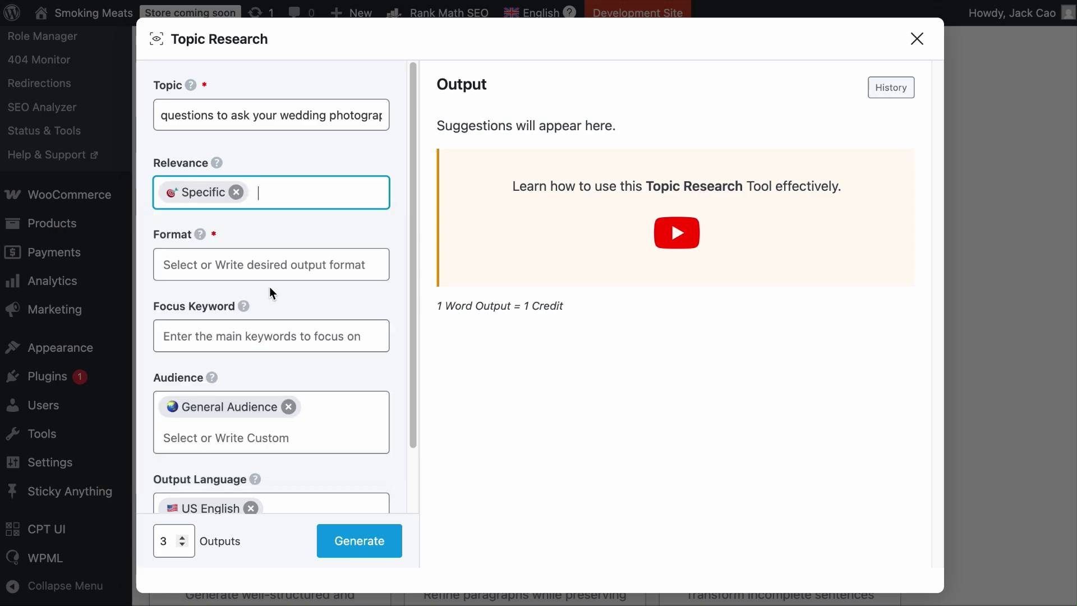
left_click(240, 265)
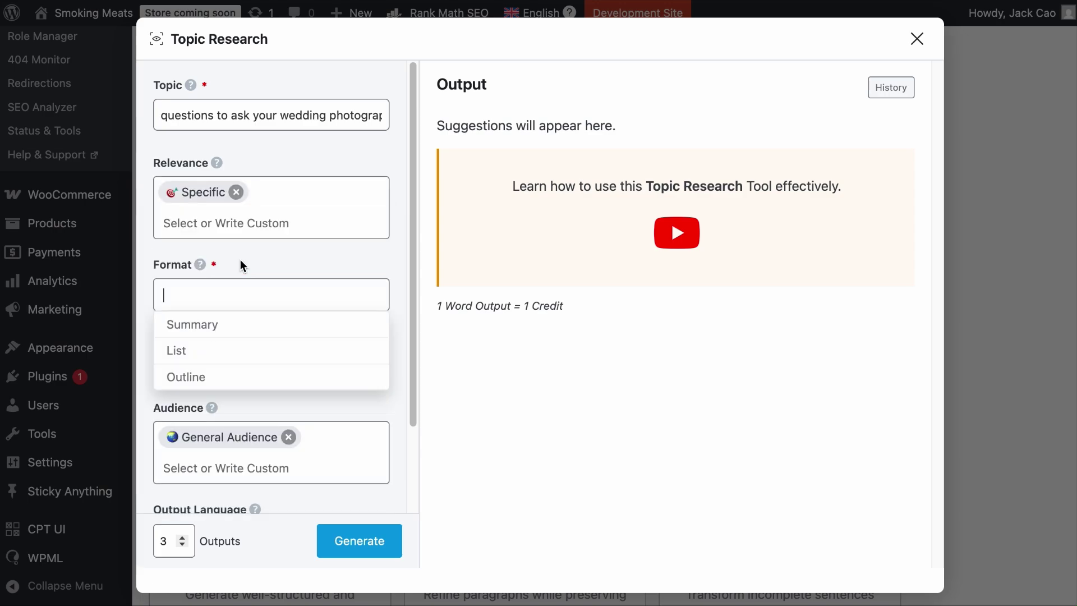
left_click(247, 350)
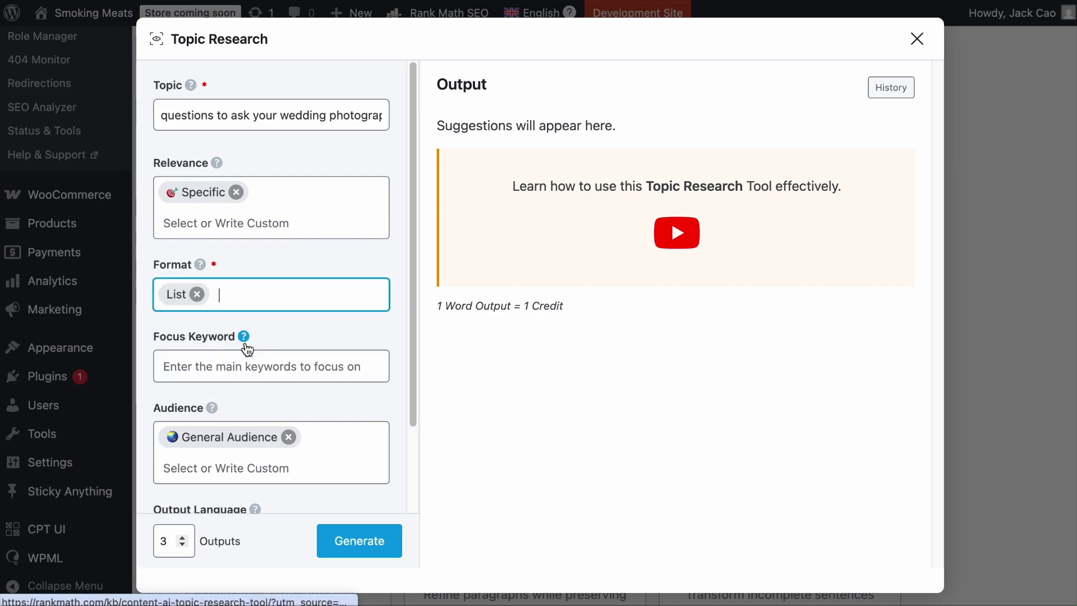
Step: Add Newly-Weds as the audience and set the number of outputs to 1
left_click(250, 365)
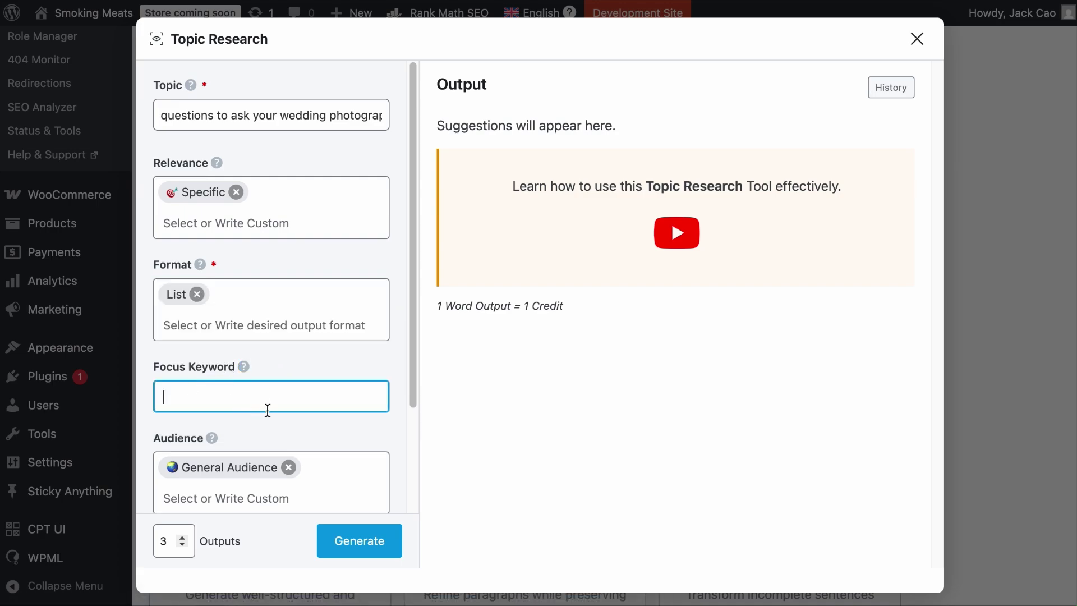
left_click(277, 426)
left_click(267, 419)
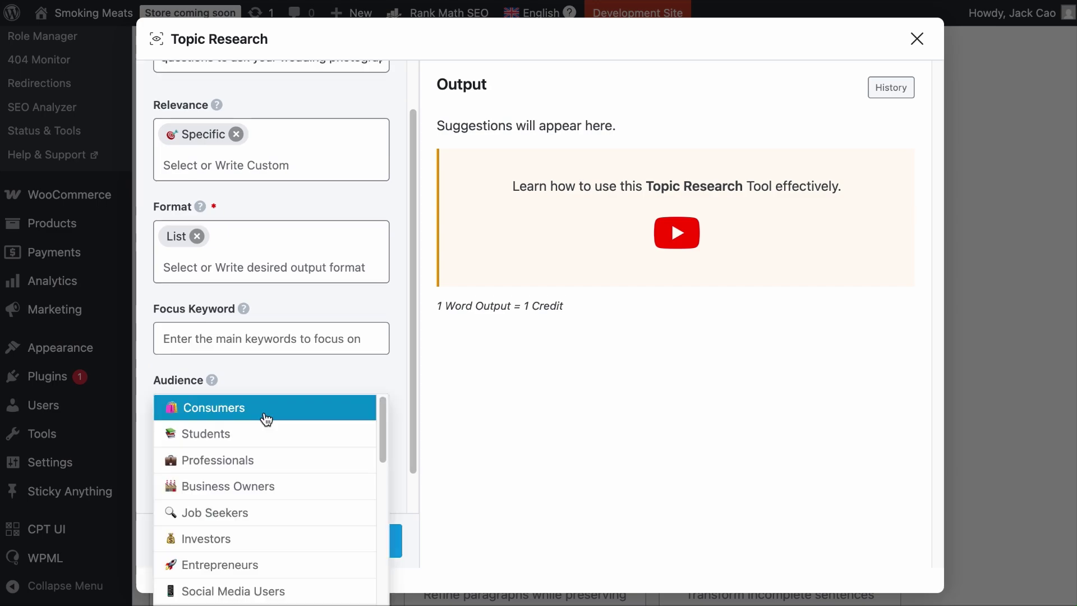
scroll(293, 447, "down", 8)
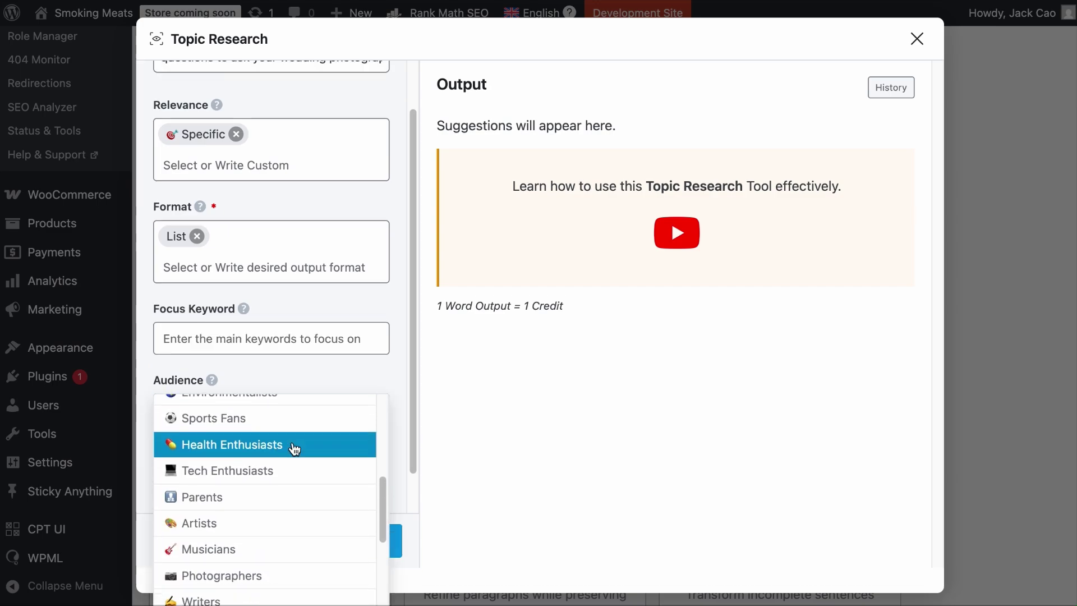
scroll(292, 447, "down", 10)
type("Newly-Weds")
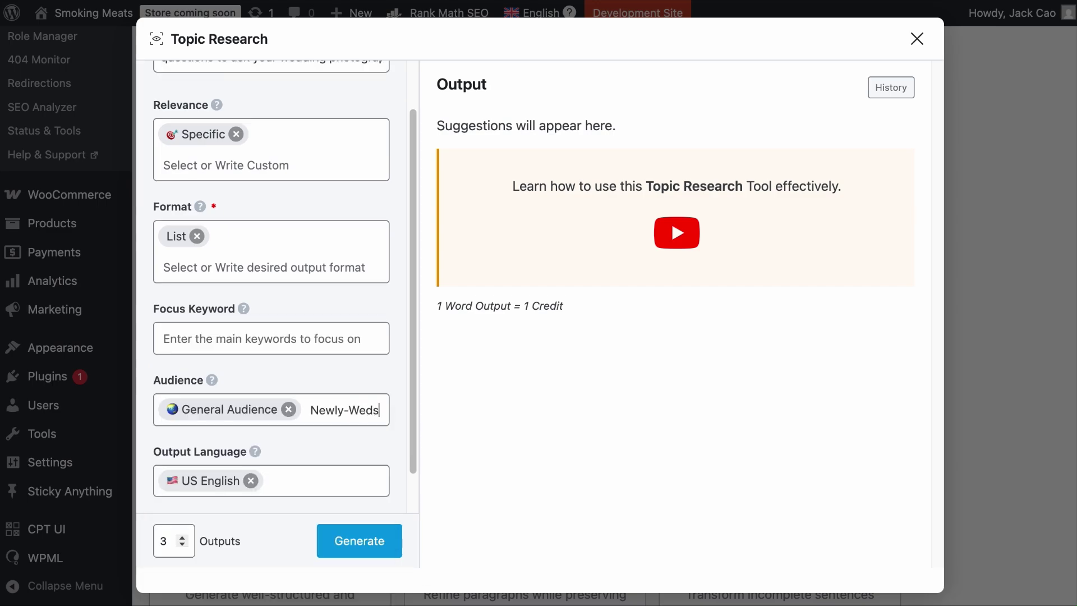
key("Return")
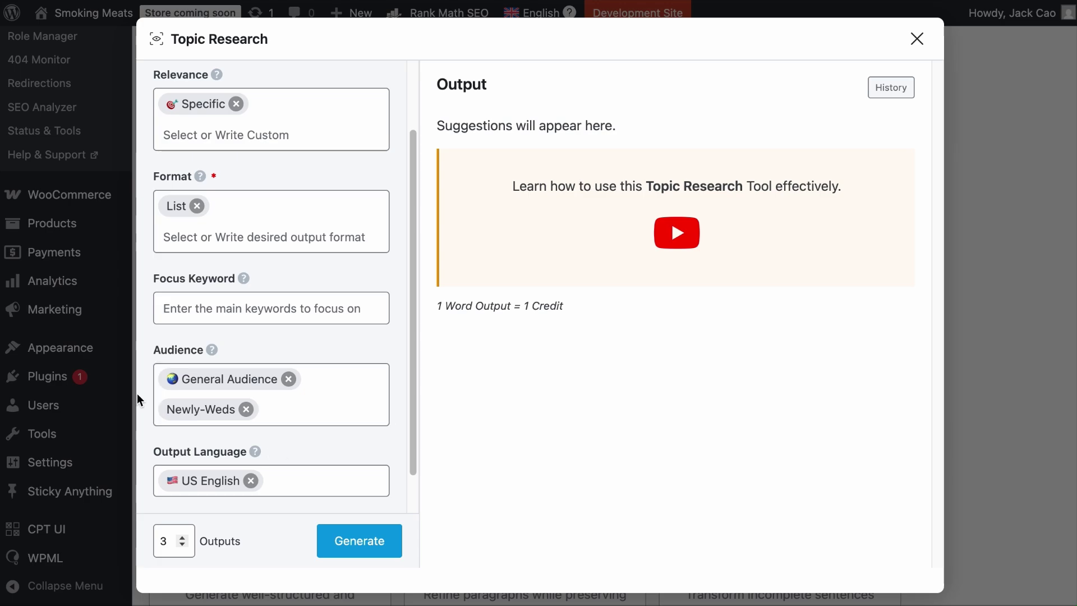
left_click(246, 420)
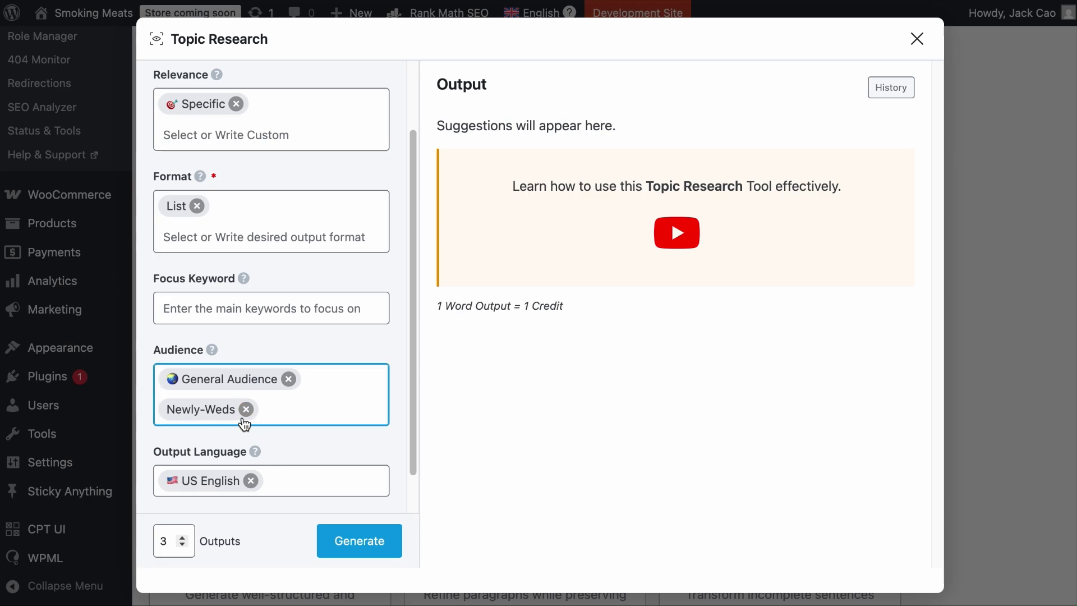
left_click(192, 480)
left_click(241, 516)
left_click(182, 544)
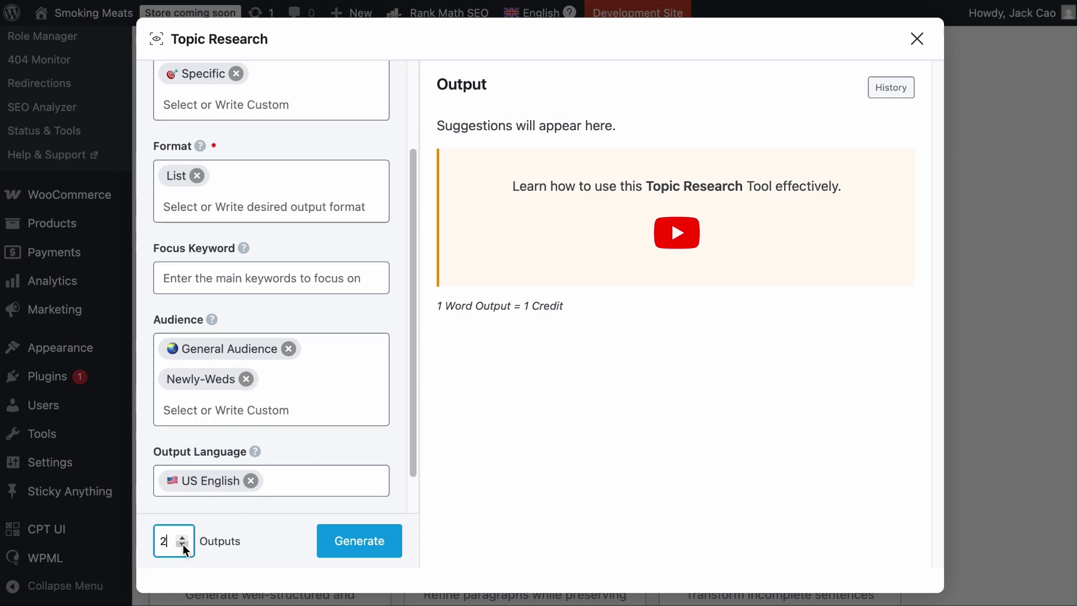
Step: Generate the Topic Research list and review its ten questions for a wedding photographer
left_click(378, 541)
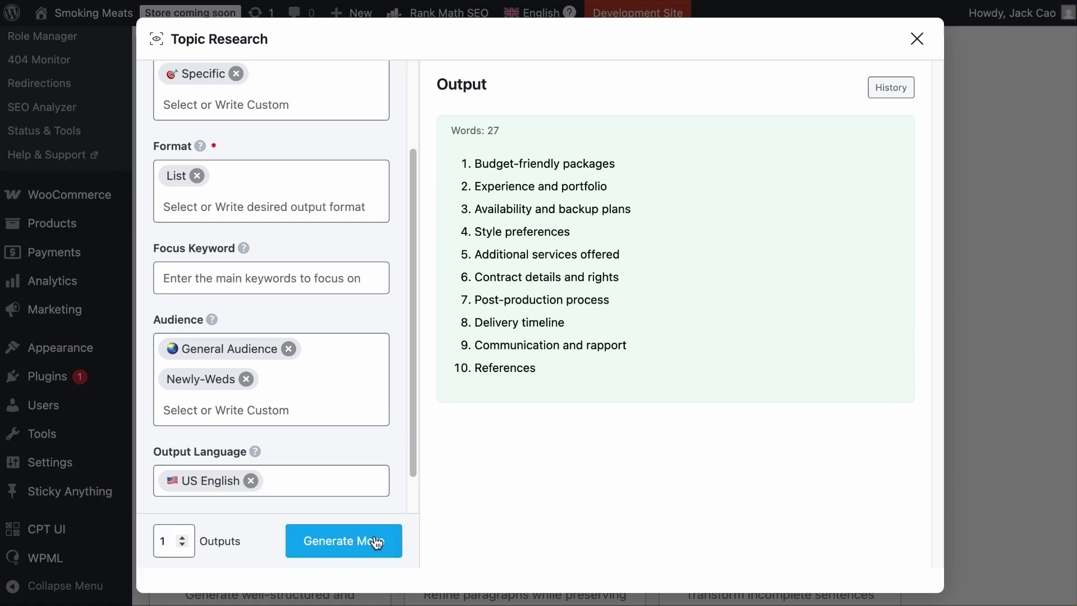
mouse_move(577, 170)
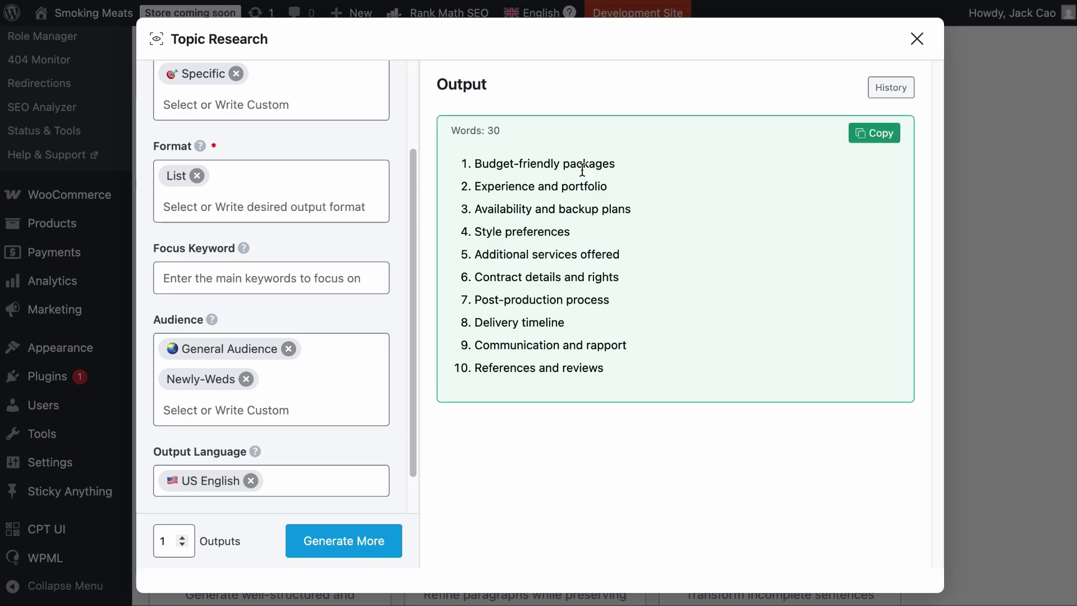
scroll(224, 250, "up", 3)
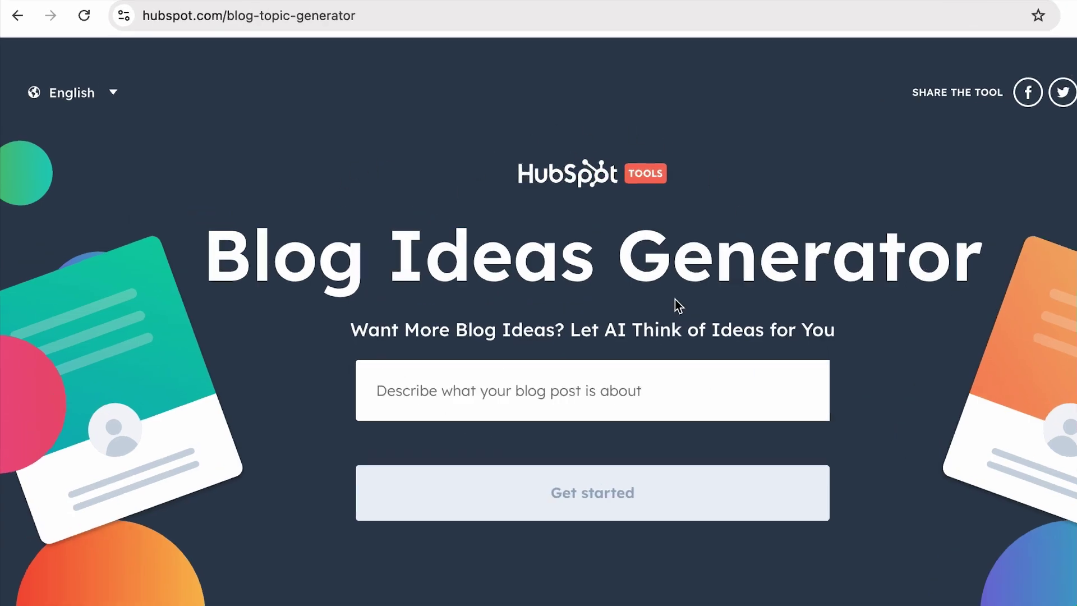
Step: Generate five blog post ideas for 'Wedding Photography' in HubSpot, signing up with Google, then go back
left_click(352, 21)
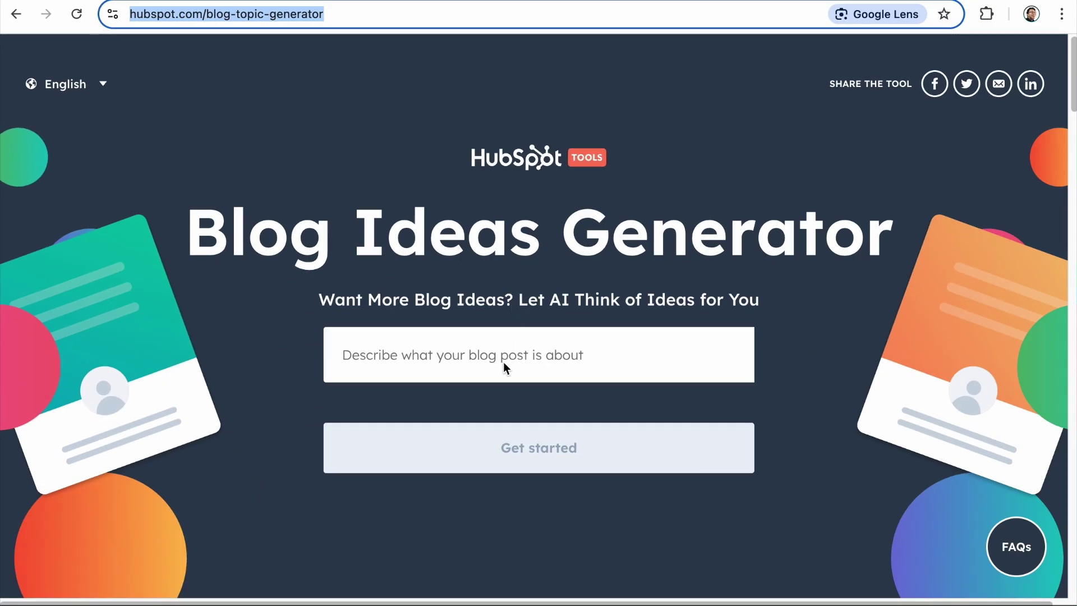
left_click(493, 371)
type("Wedding")
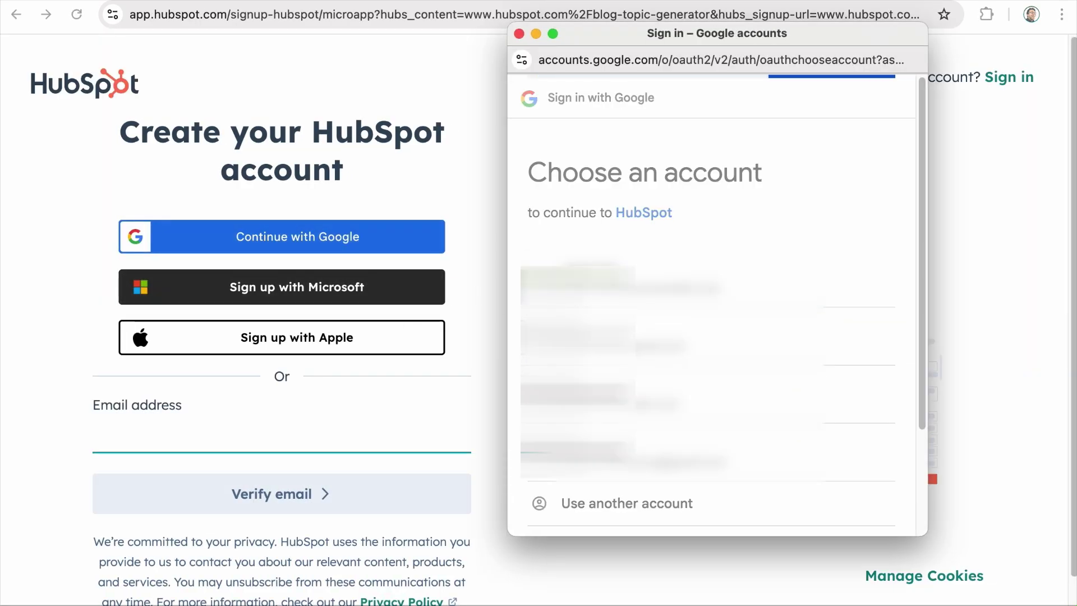
left_click(776, 385)
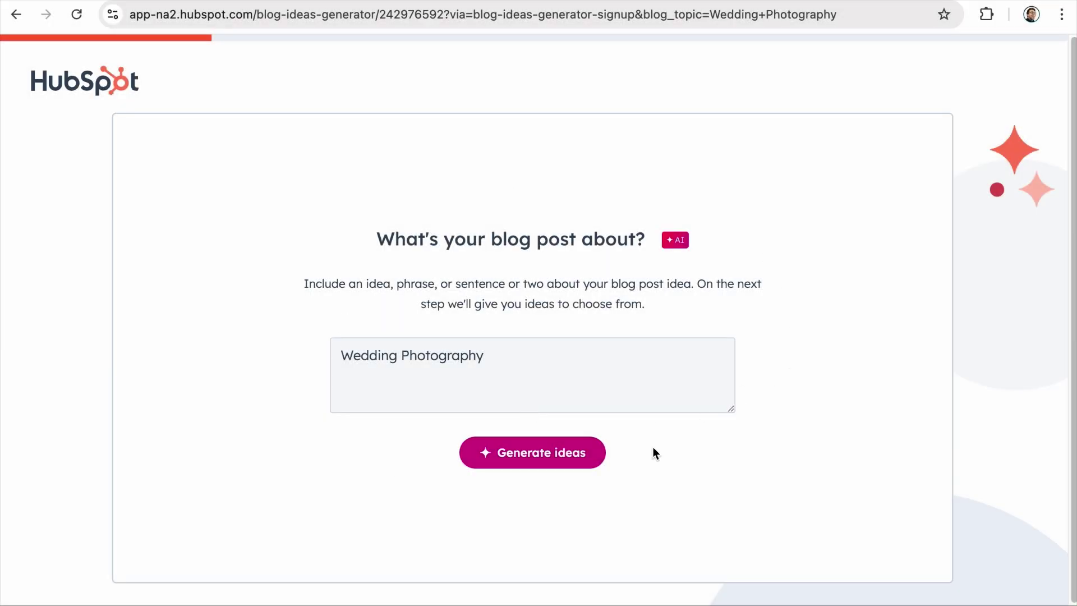
left_click(572, 452)
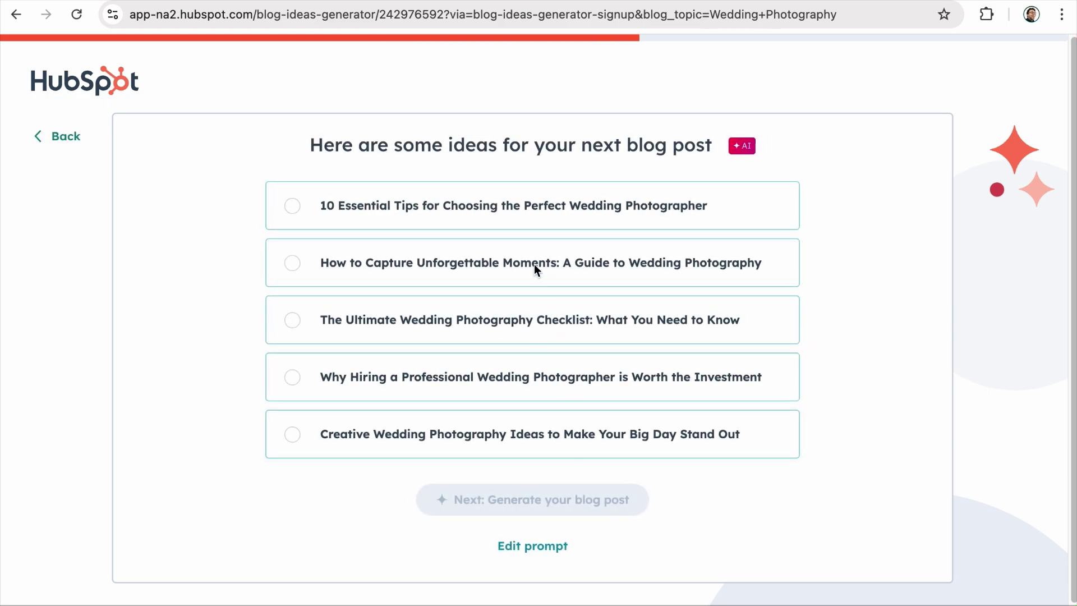
left_click(72, 139)
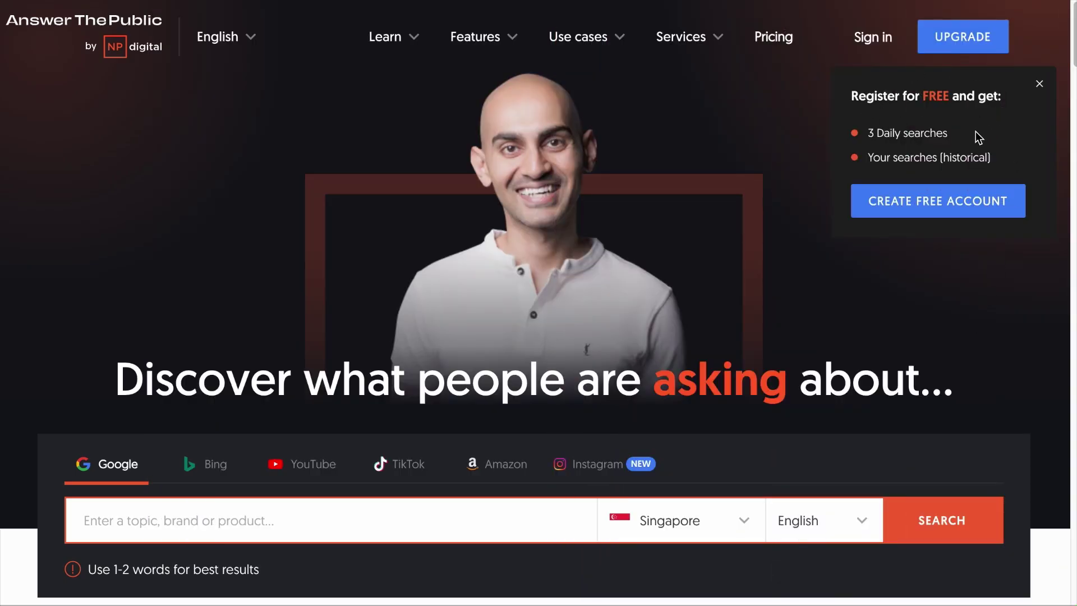
Step: Search AnswerThePublic for 'Wedding Photography' with the country changed from Singapore to United States
left_click_drag(978, 137, 869, 144)
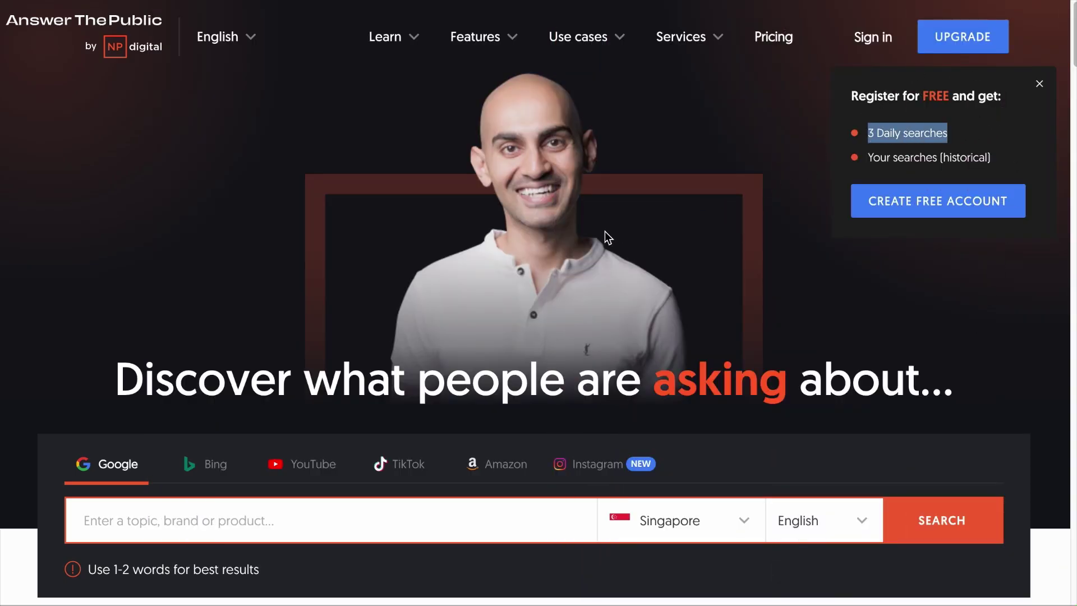
scroll(608, 238, "down", 5)
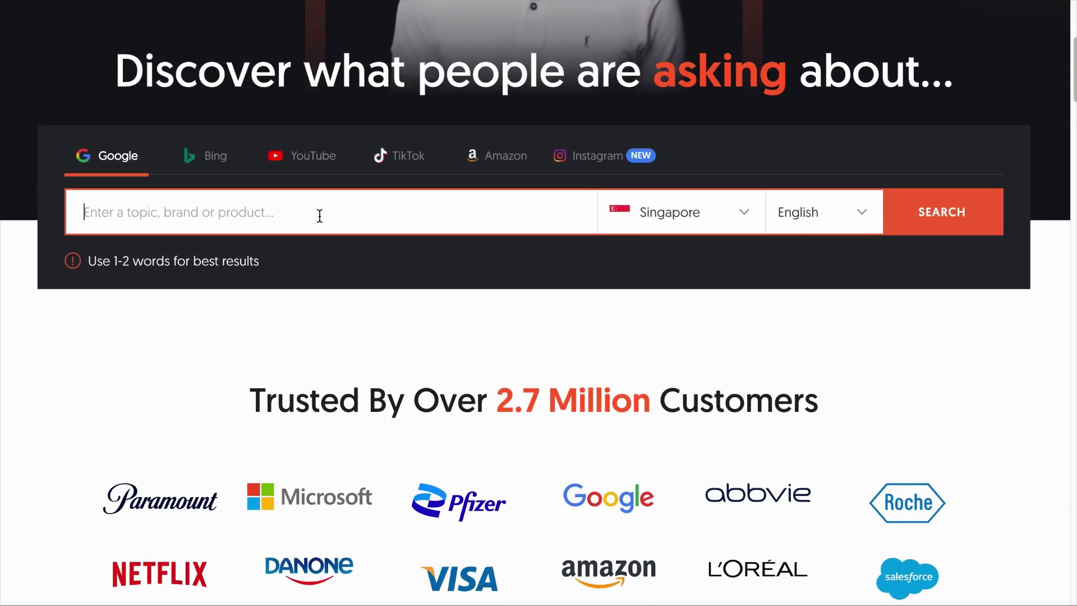
type("Wedding Photography")
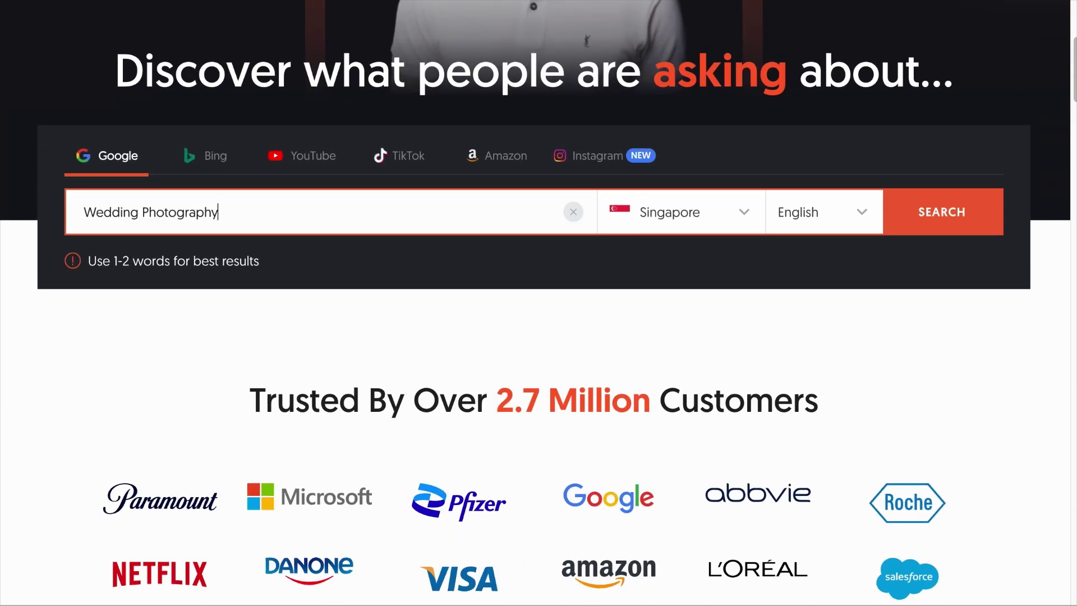
left_click(697, 216)
type("united")
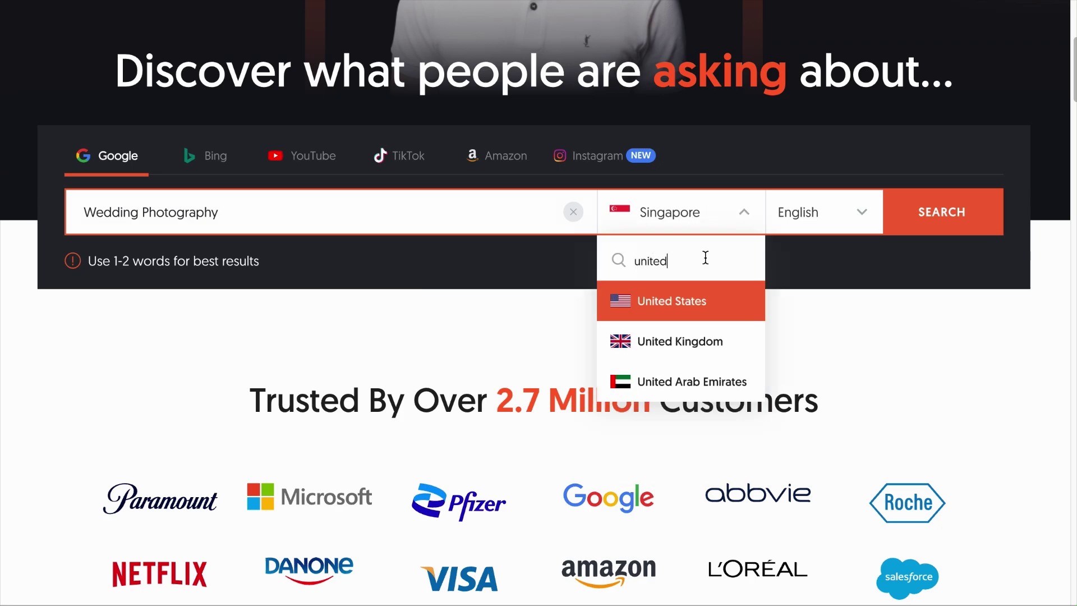
left_click(695, 303)
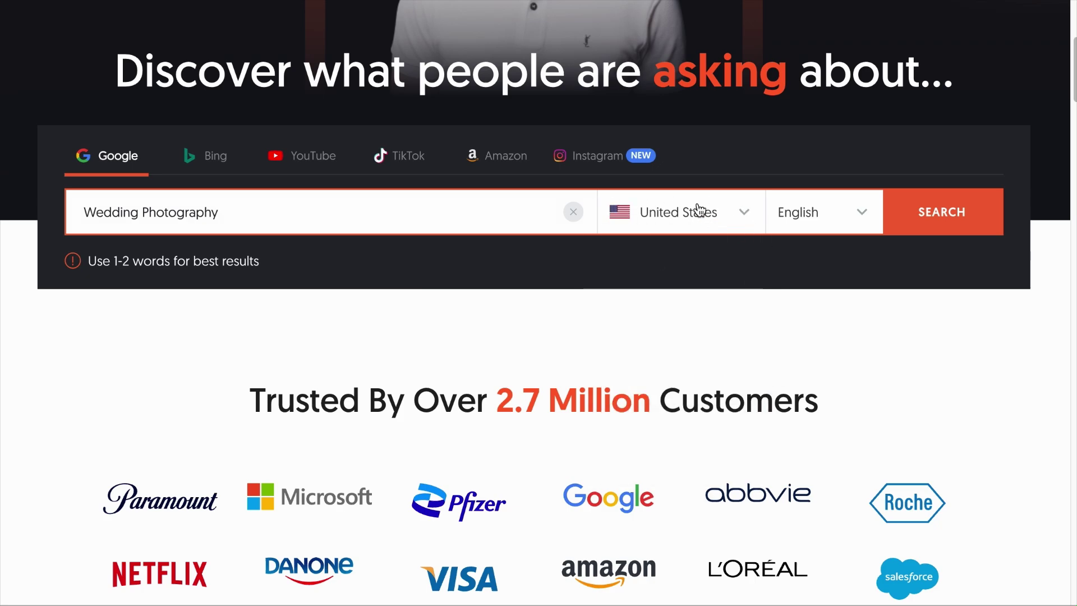
left_click(950, 212)
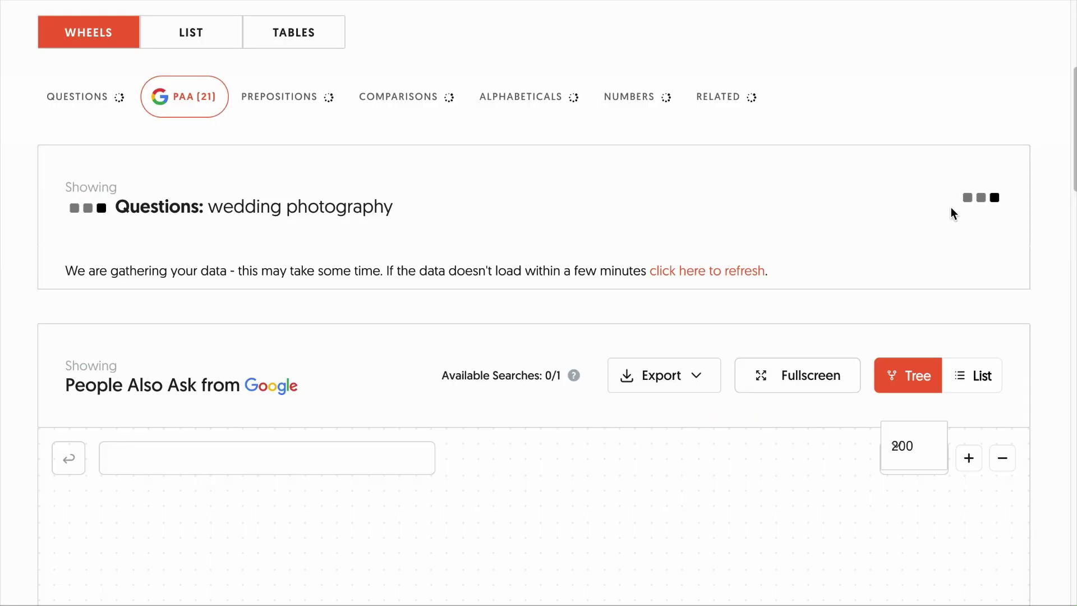
Step: Browse the People Also Ask, Prepositions, Comparisons and Alphabeticals keyword groups for wedding photography
scroll(948, 236, "up", 2)
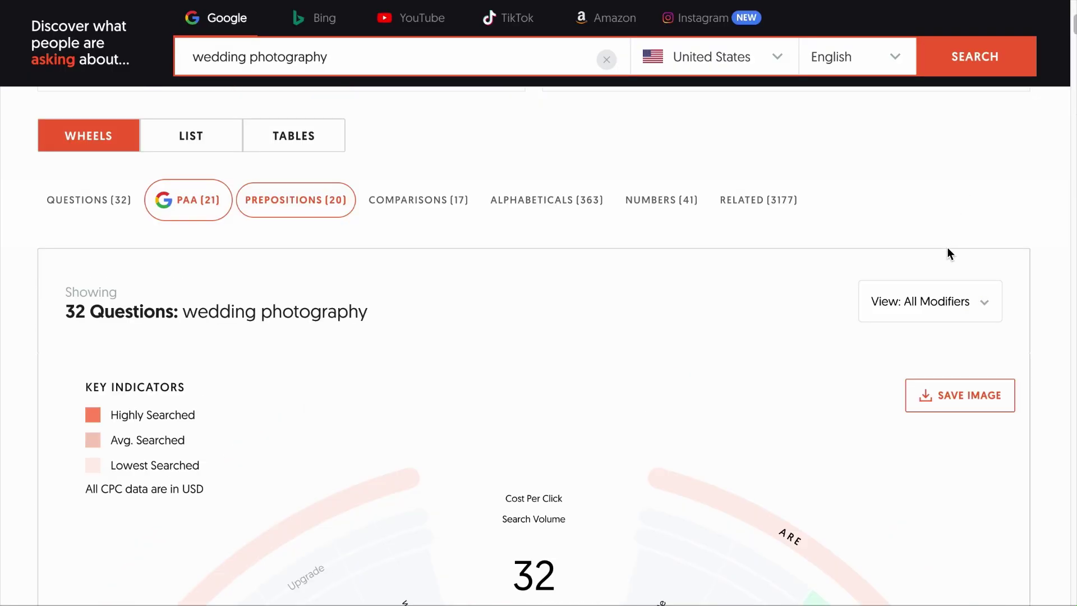
scroll(775, 342, "down", 5)
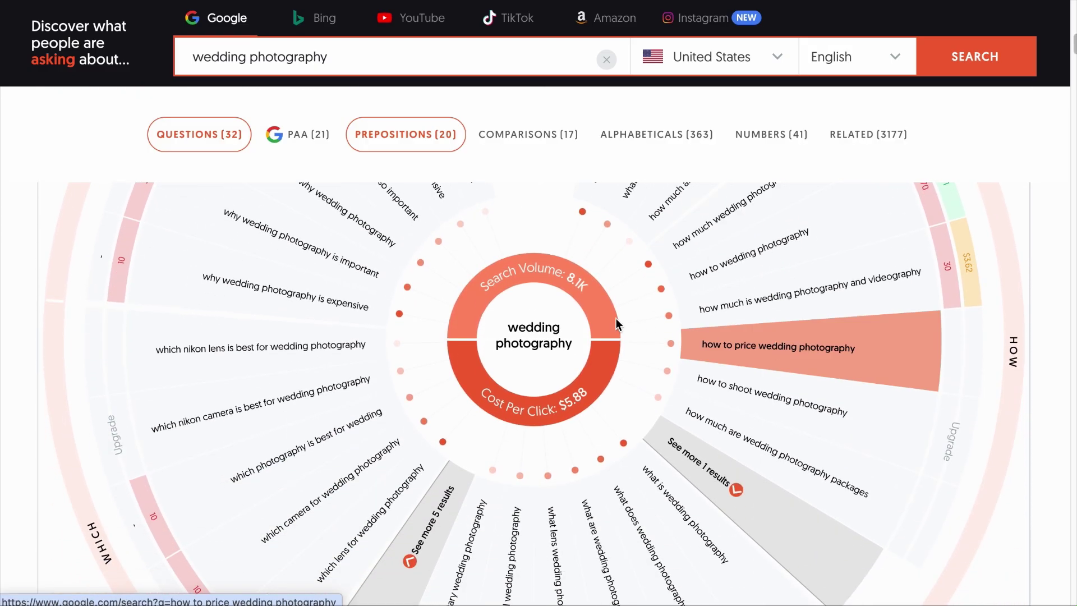
left_click(318, 140)
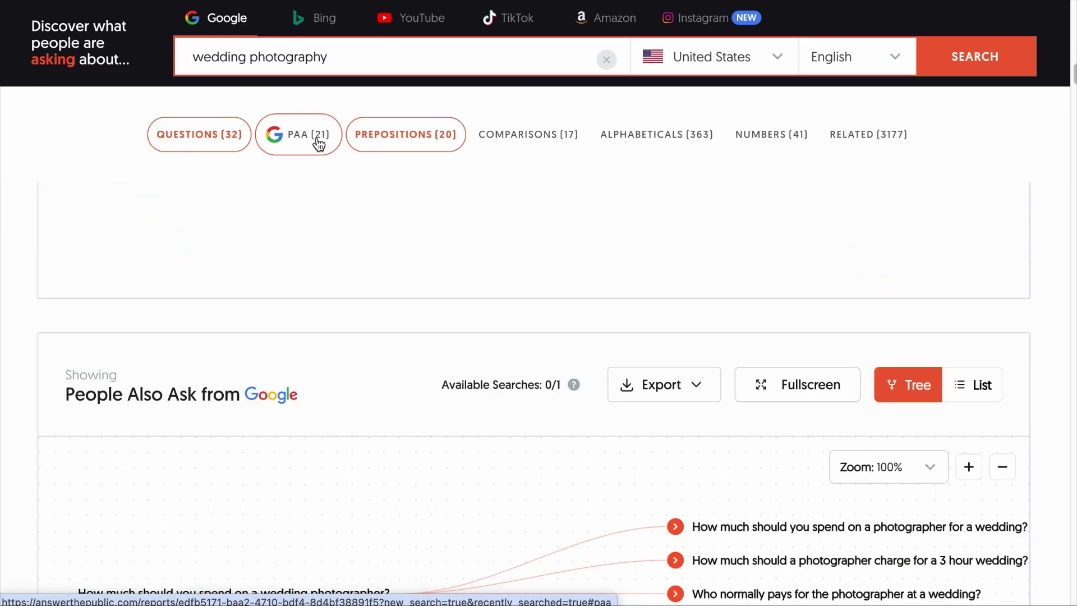
left_click(361, 143)
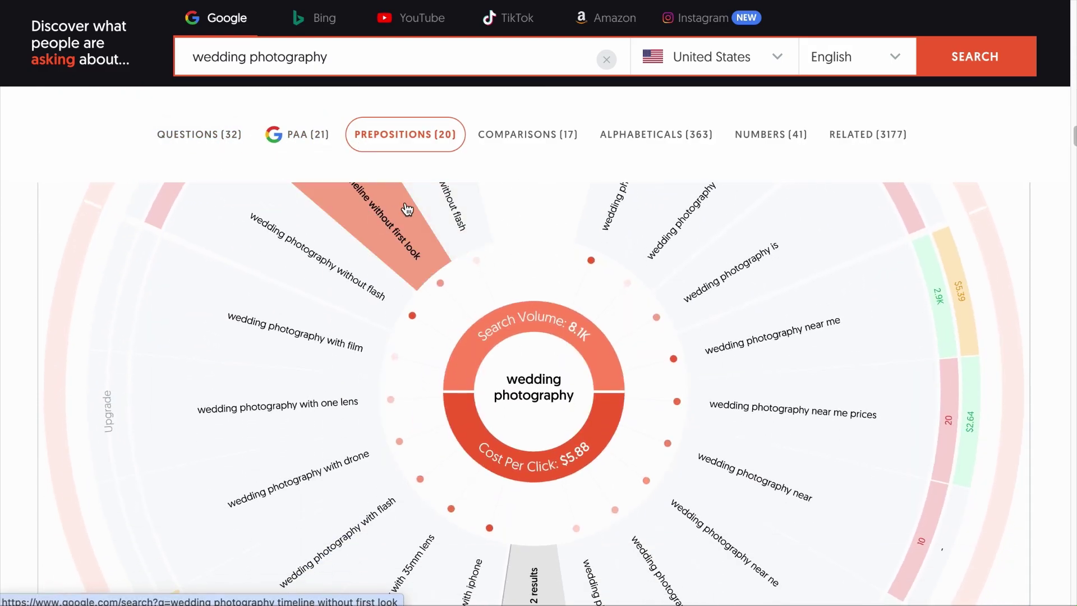
left_click(513, 143)
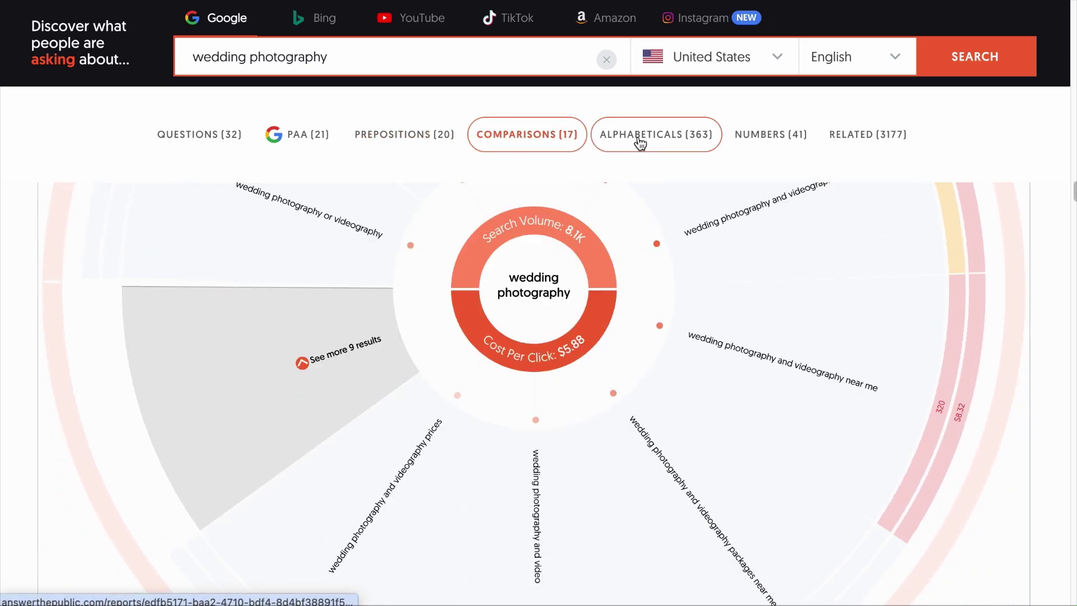
left_click(640, 140)
scroll(640, 187, "down", 8)
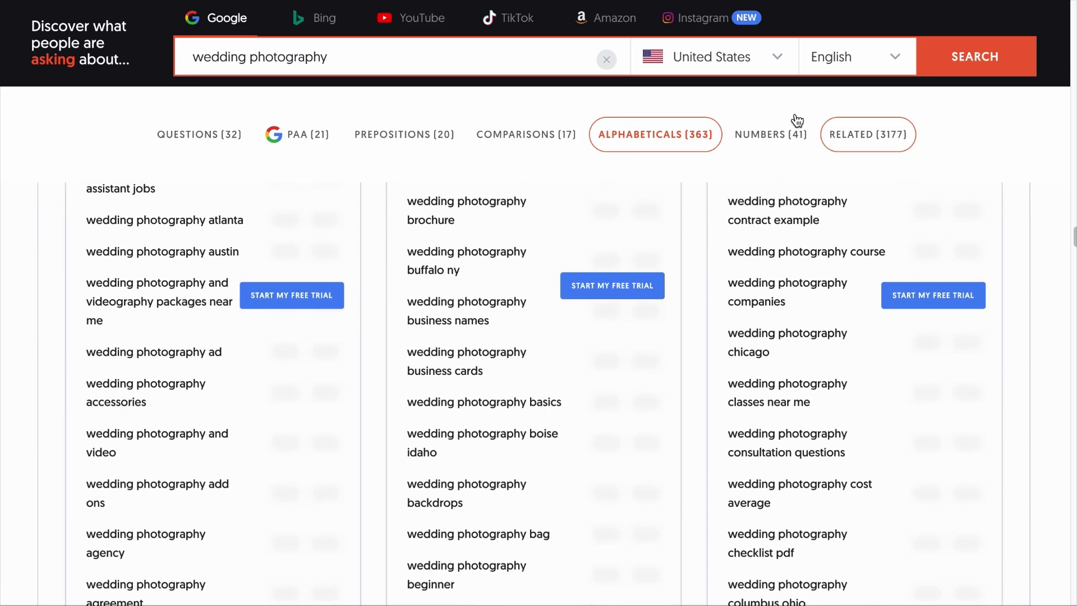
Step: Return to the questions results and review them as a keyword table, then as question cards
key("alt+Left")
key("alt+Left")
key("alt+Left")
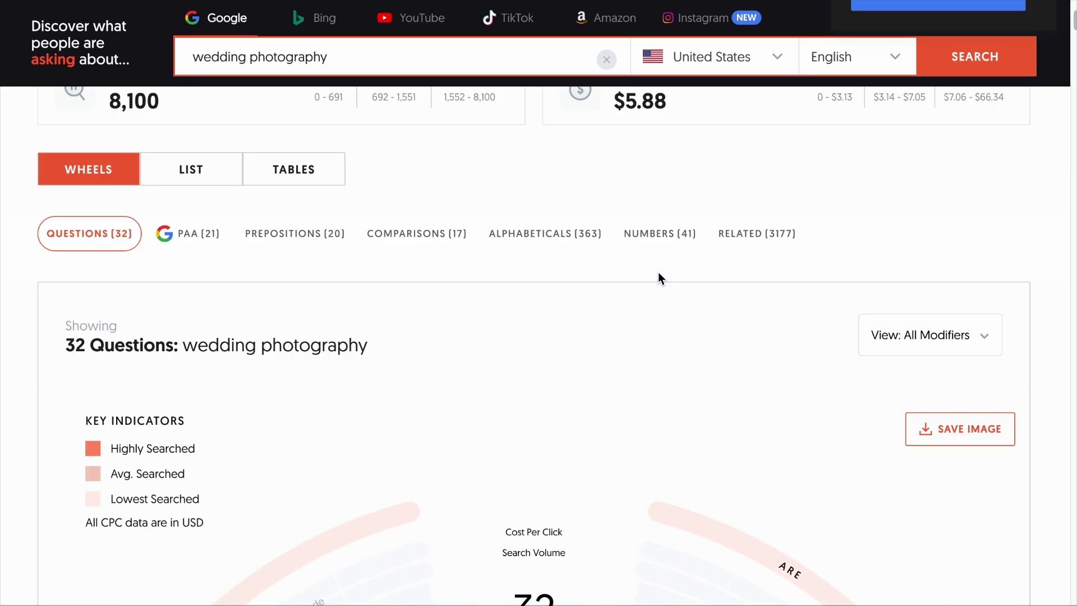
left_click(211, 166)
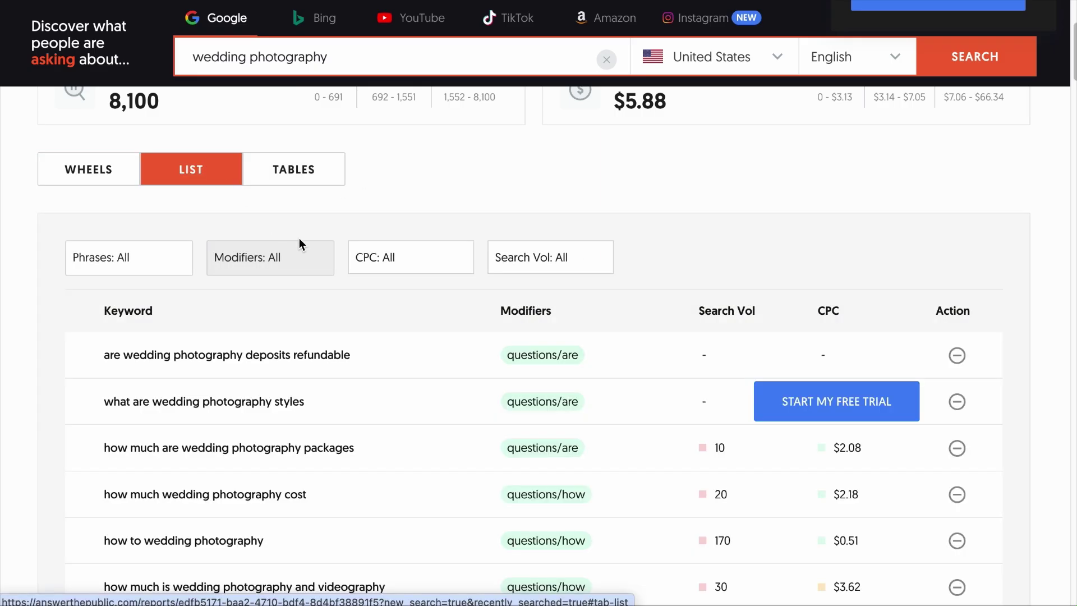
scroll(348, 280, "down", 4)
scroll(383, 303, "down", 8)
scroll(383, 303, "up", 14)
left_click(300, 300)
scroll(436, 328, "down", 10)
scroll(436, 327, "down", 10)
scroll(436, 327, "up", 15)
scroll(436, 328, "up", 7)
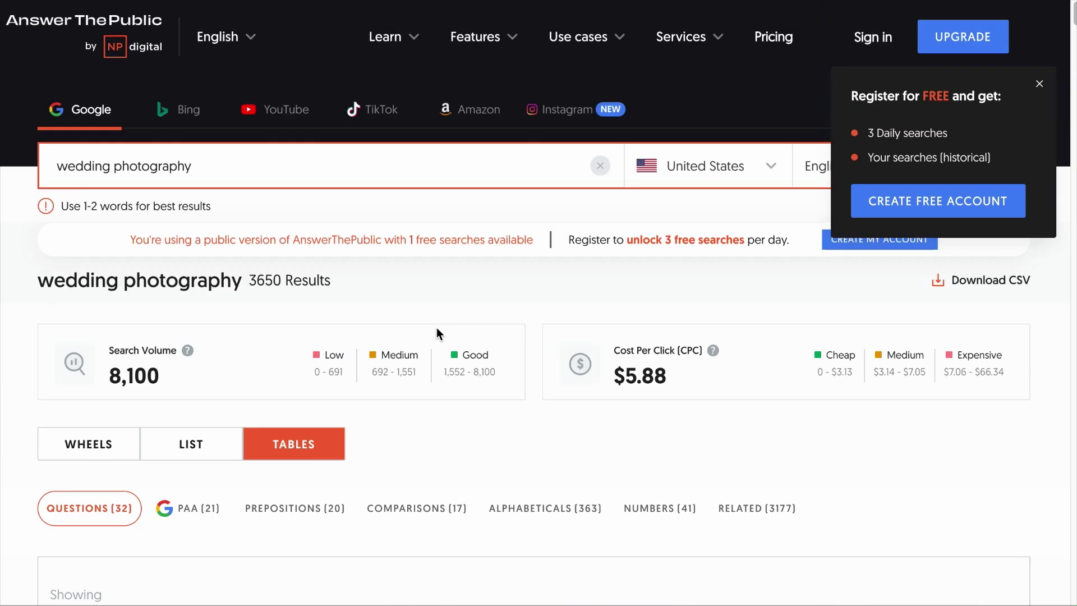
Step: Switch the AnswerThePublic results back to the wheel layout
left_click(115, 128)
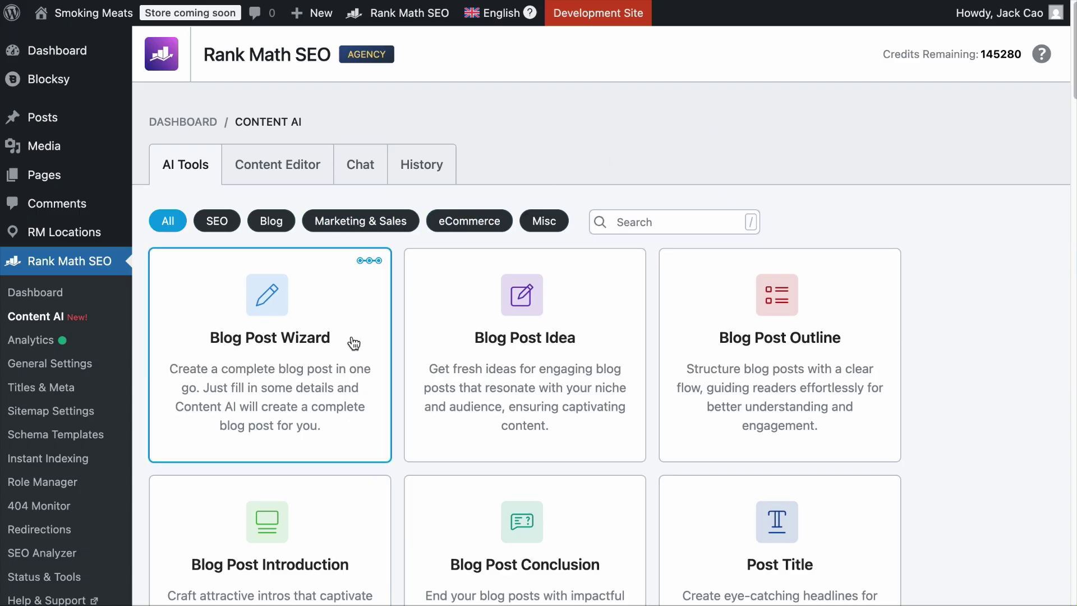
Step: Launch the Blog Post Wizard and skip the idea step to reach the Blog Post Outline form
left_click(370, 382)
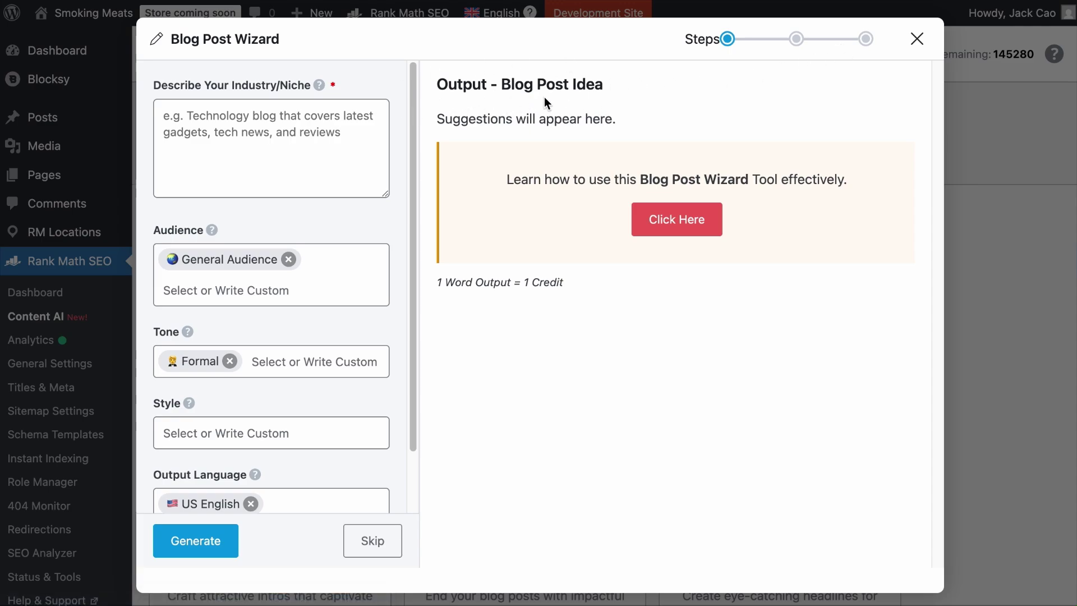
left_click(363, 539)
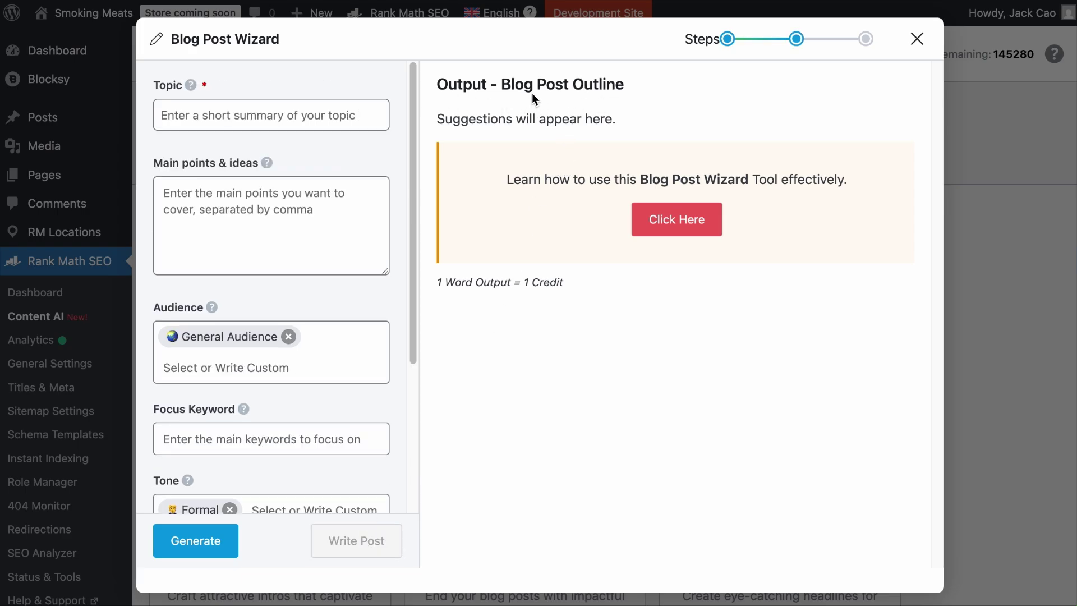
Step: Enter the topic '10 Essential Tips for Choosing the Perfect Wedding Photographer' and clear the AI-generated main points
left_click(303, 114)
type("10 E")
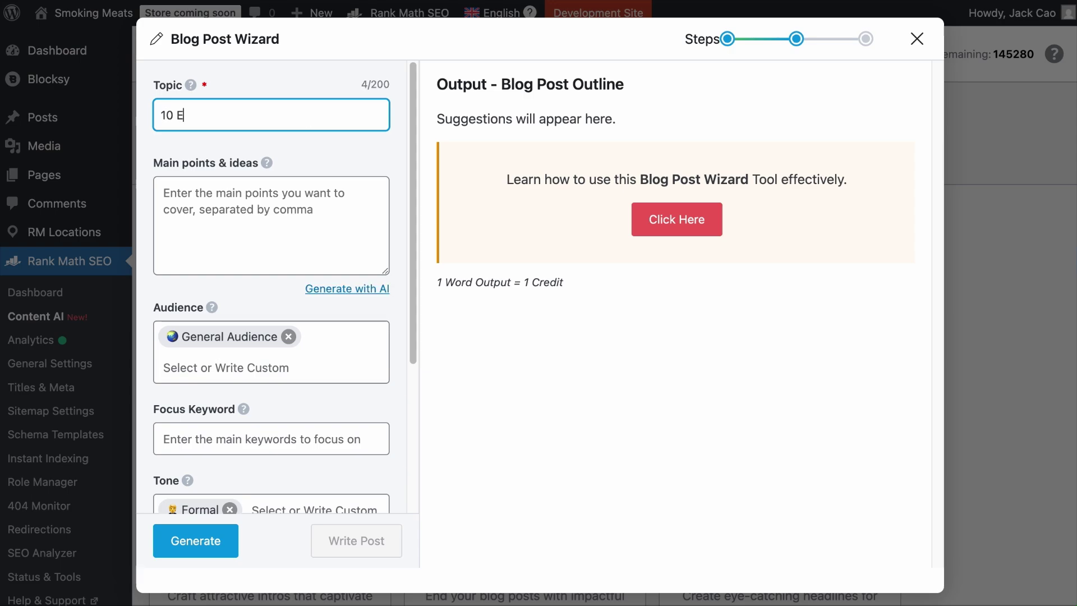
type("ssential Tips for Choosing the")
type(" Perfect Wedding Photographer")
left_click(239, 198)
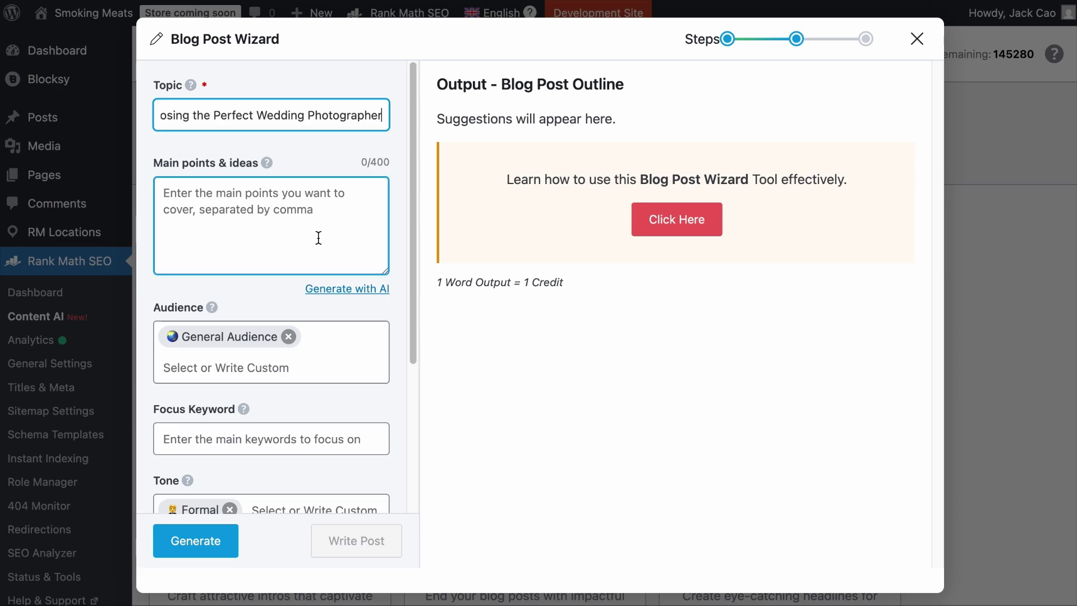
left_click(351, 288)
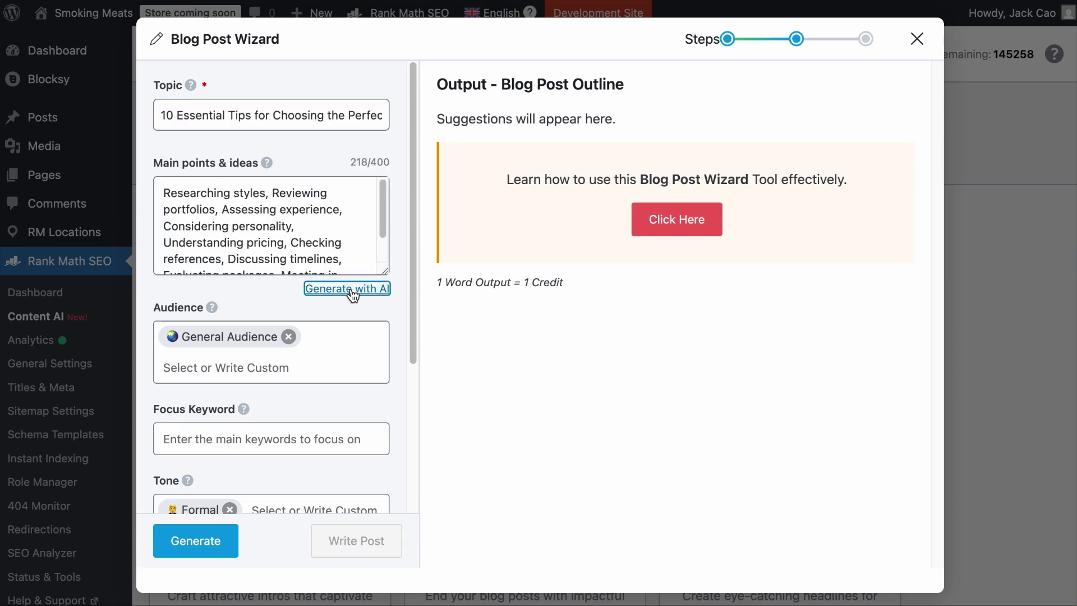
scroll(288, 225, "down", 2)
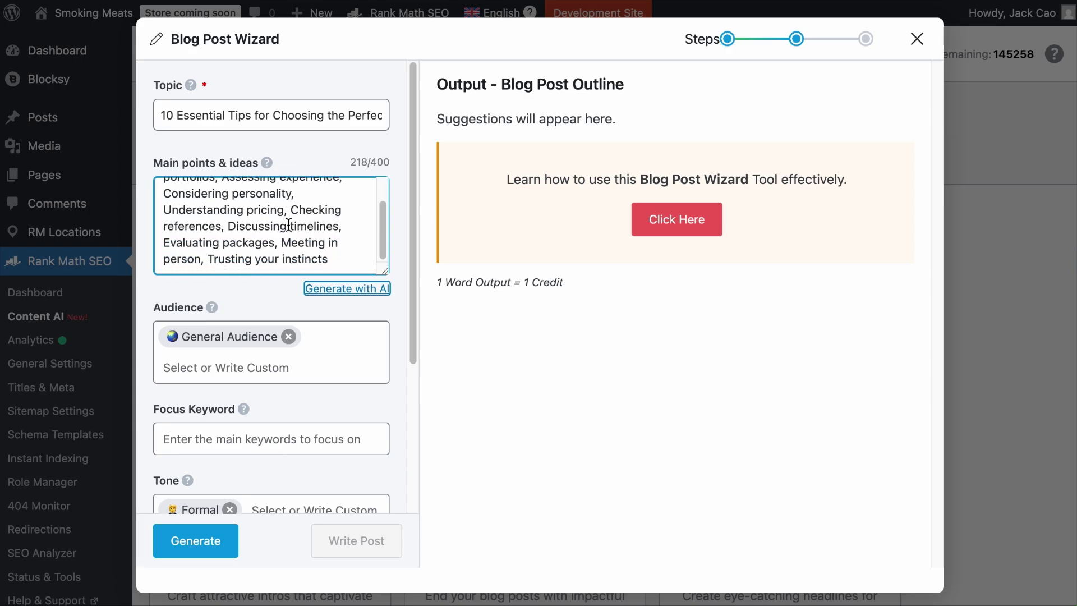
triple_click(288, 225)
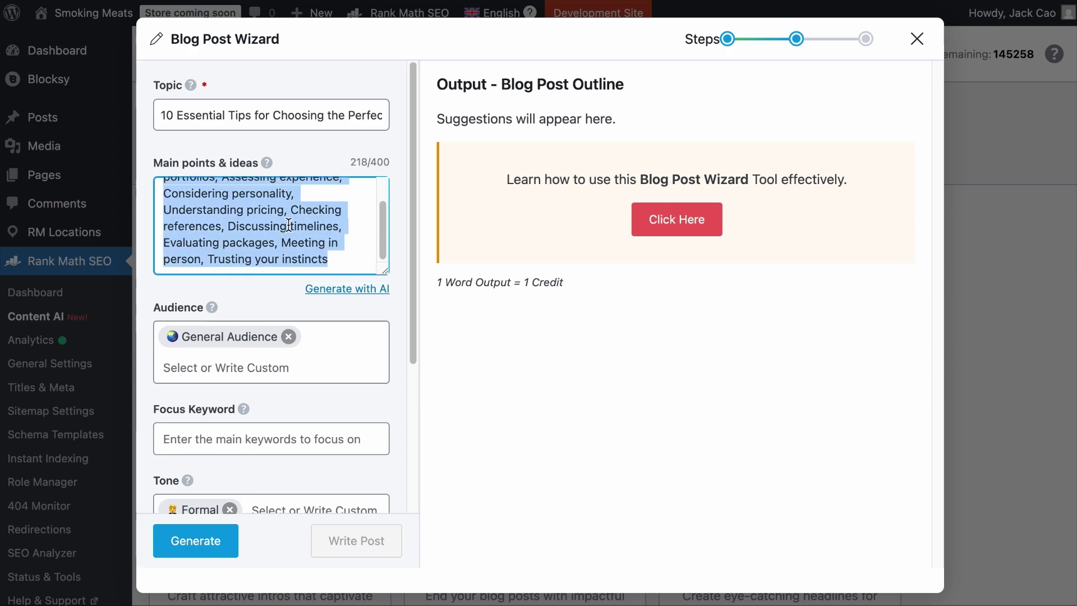
key("BackSpace")
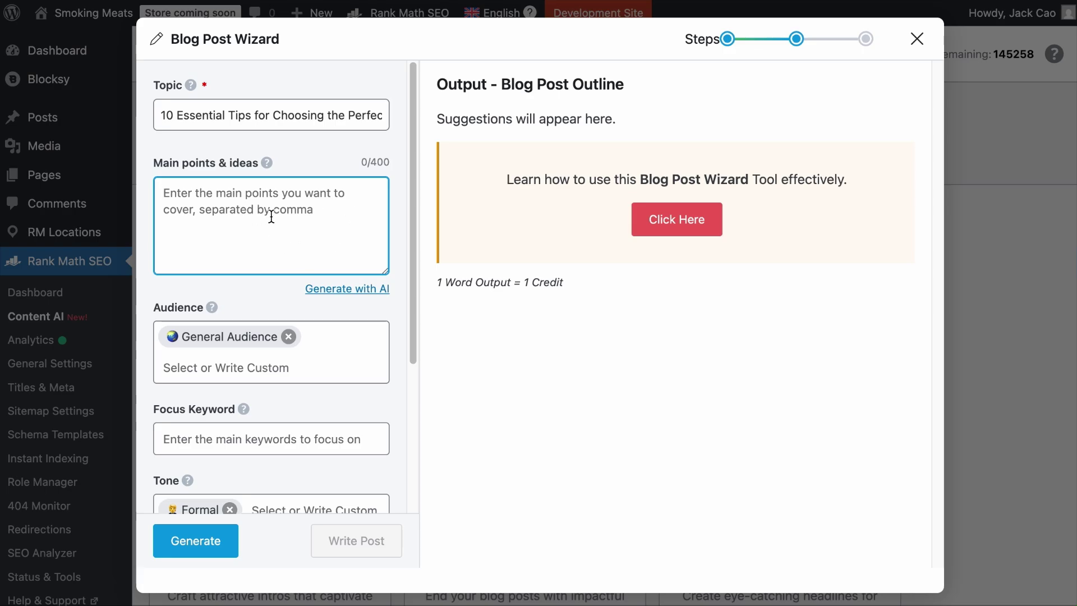
Step: Add 'Newly-Weds' as the audience and 'How to choose a wedding photographer' as the focus keyword
scroll(277, 241, "down", 3)
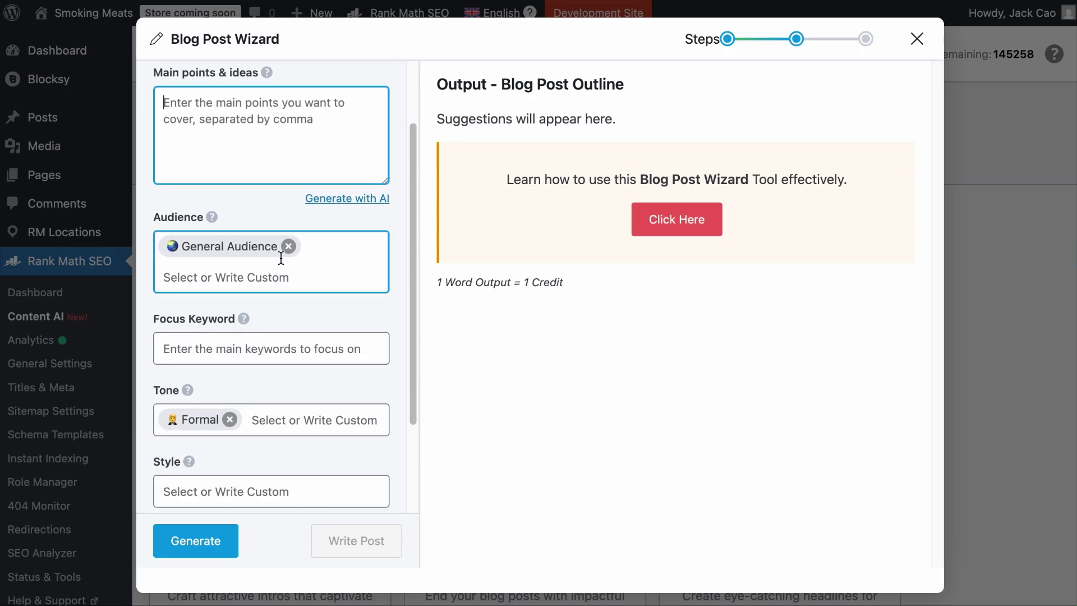
left_click(280, 275)
type("Newly-Weds")
key("Return")
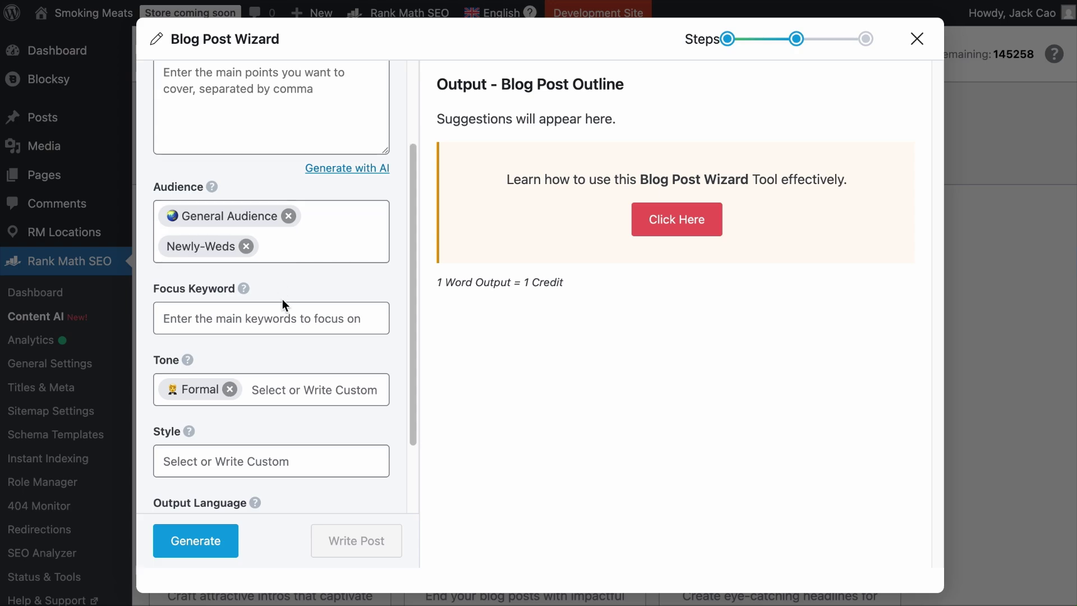
left_click(280, 322)
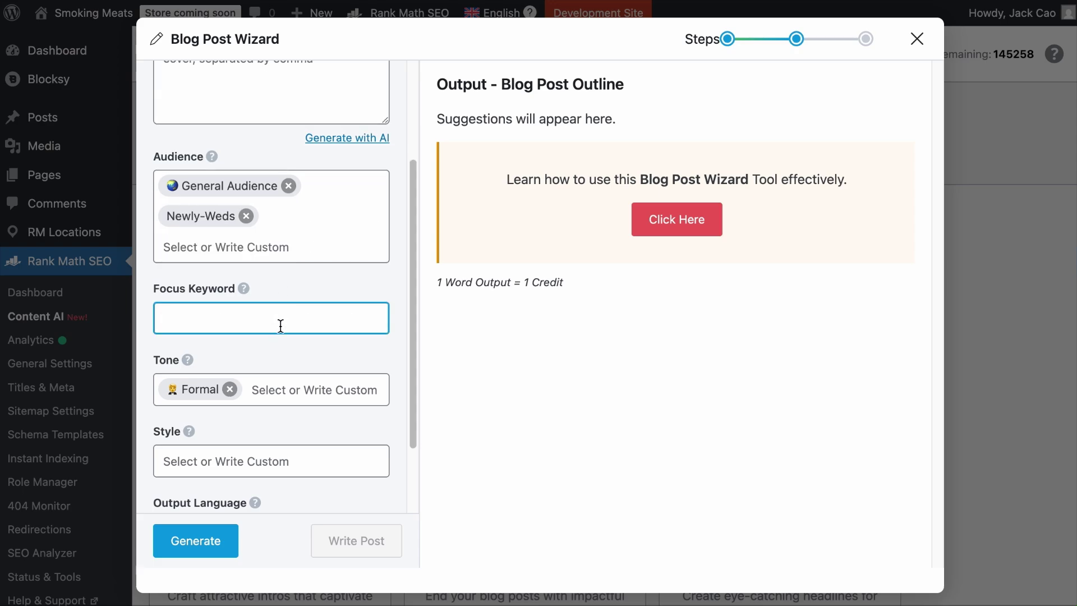
type("How to choose a wedding photographer")
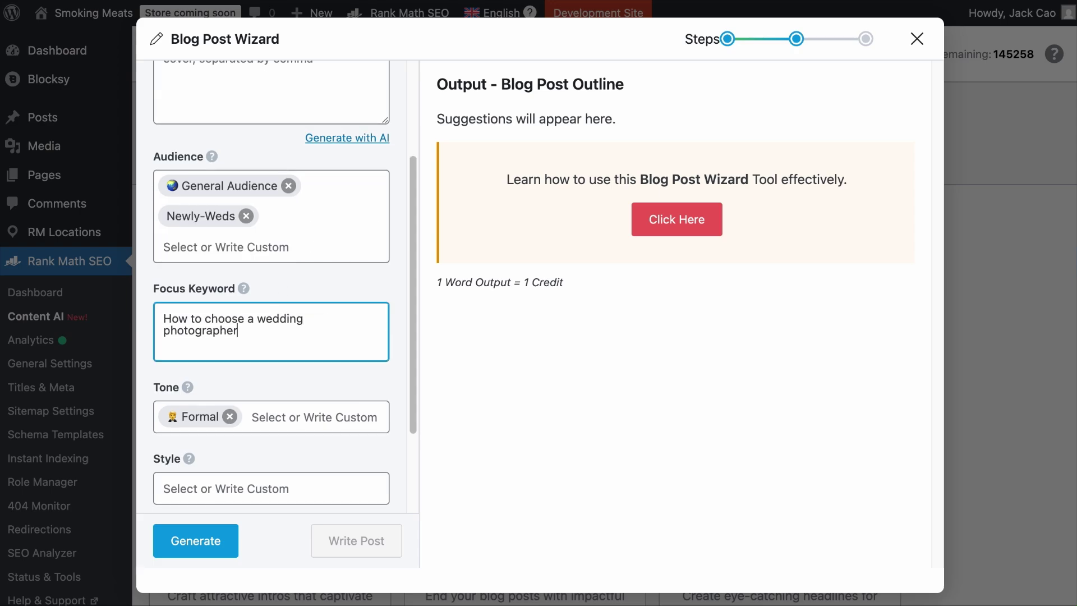
key("Return")
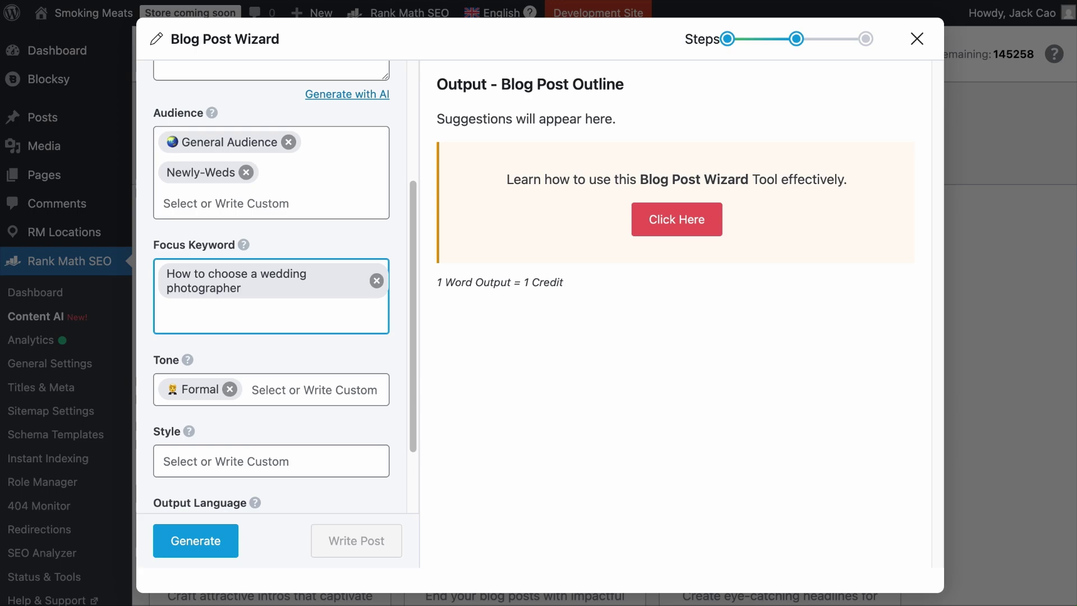
Step: Replace the Formal tone with Friendly, Casual, Conversational and a custom Knowledgeable tone
left_click(257, 390)
left_click(230, 389)
left_click(228, 392)
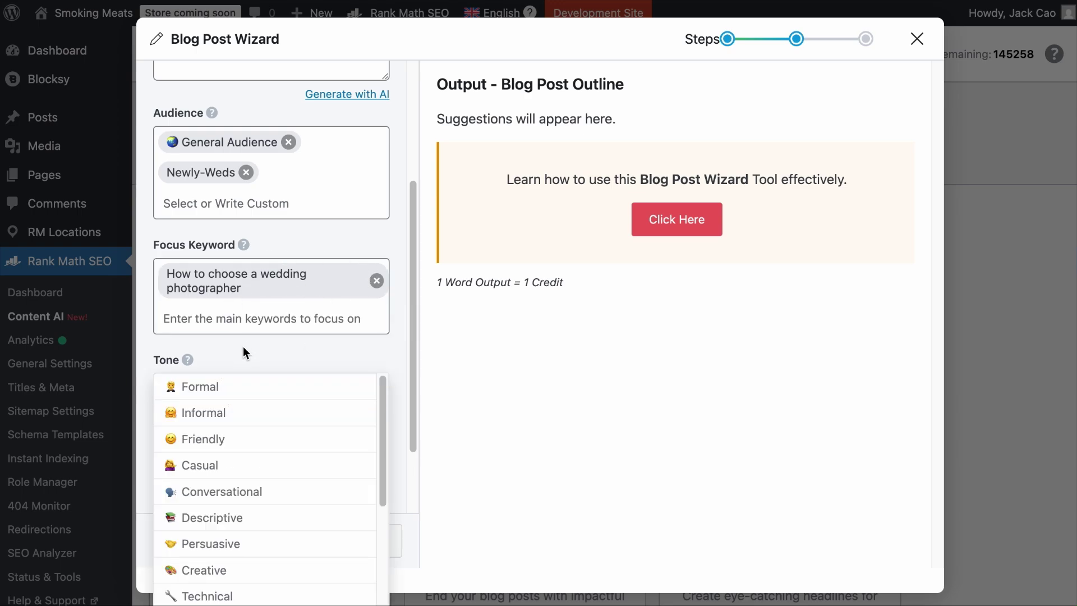
left_click(221, 438)
left_click(264, 391)
key("Down")
key("Down")
key("Return")
left_click(308, 404)
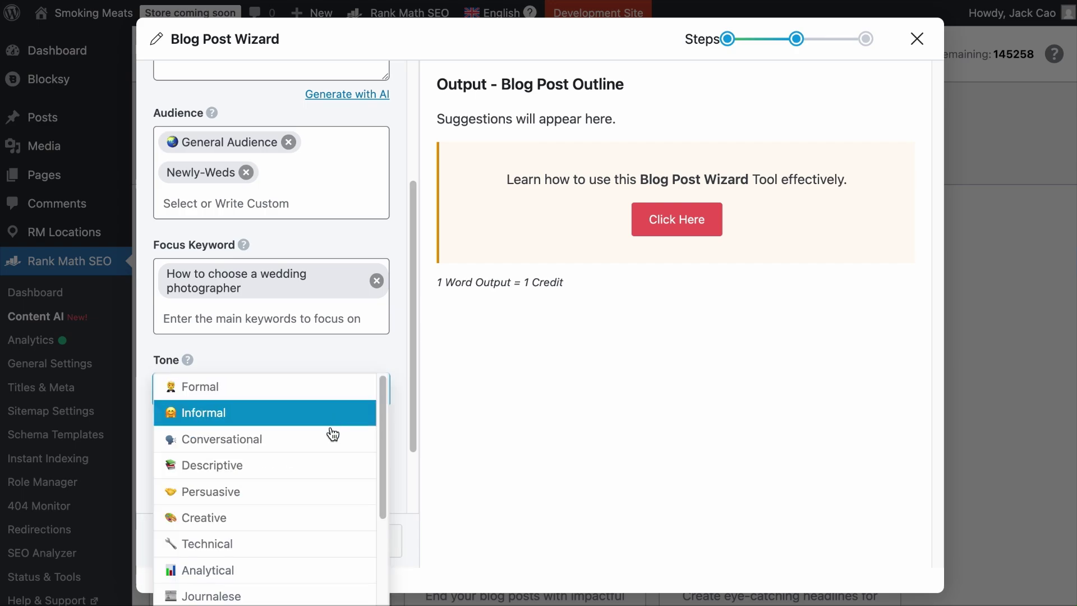
left_click(332, 436)
left_click(327, 384)
scroll(319, 435, "down", 5)
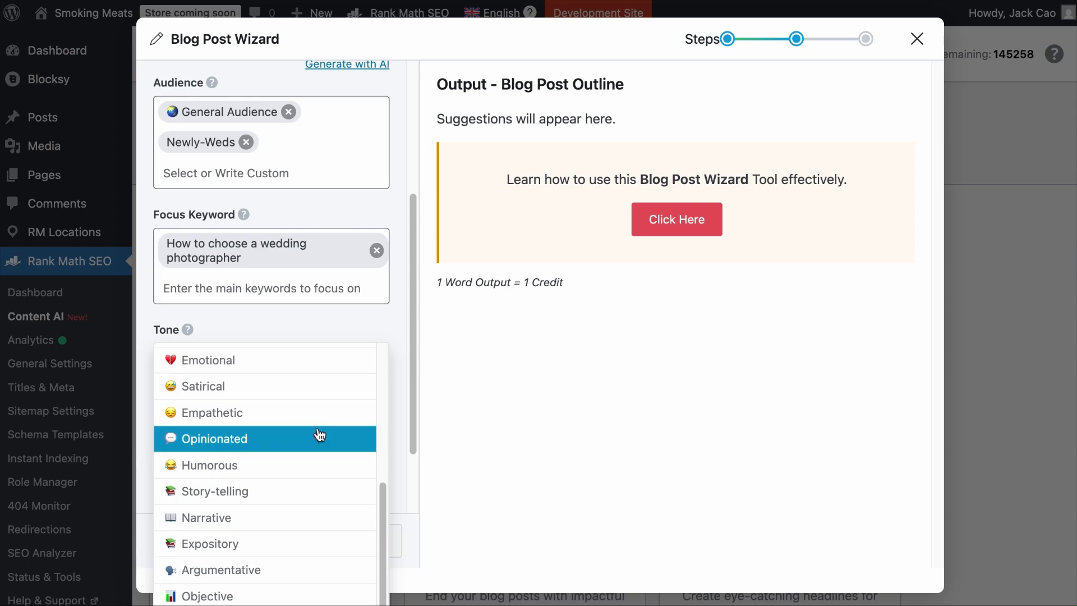
type("Knowledgeable")
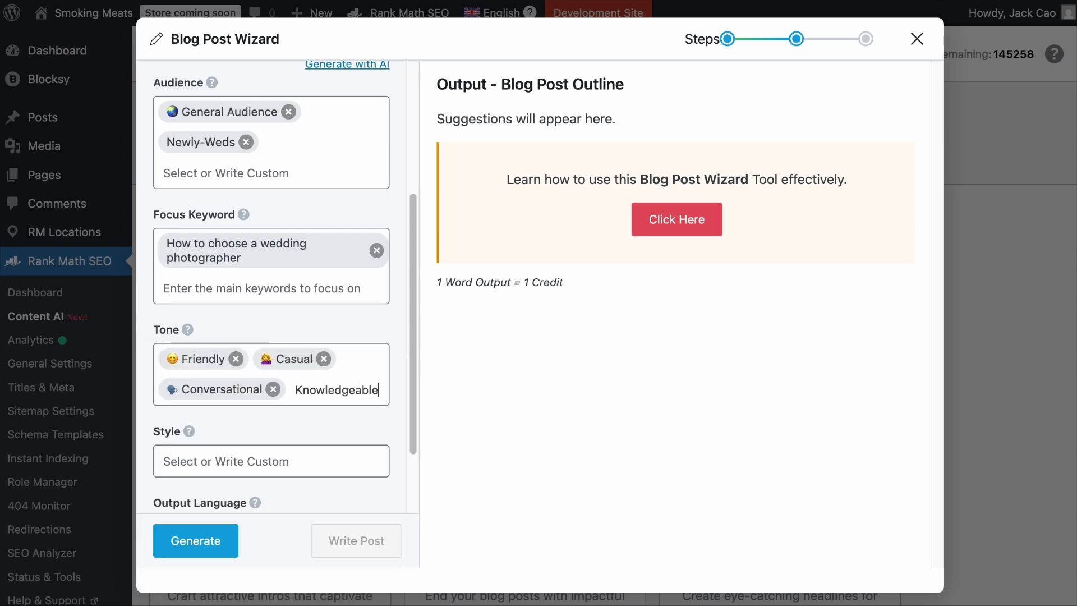
key("Return")
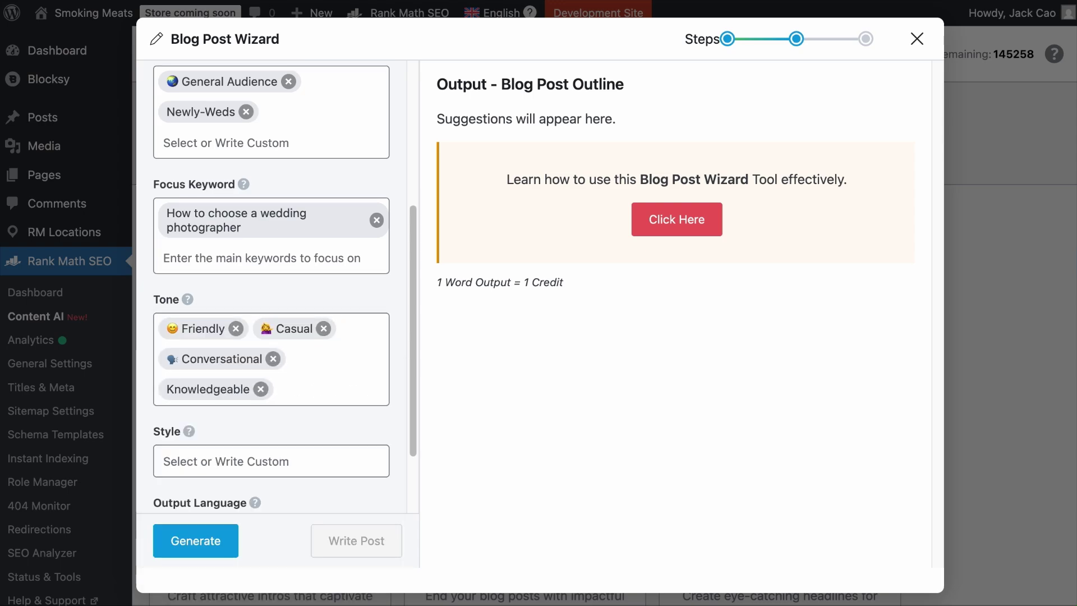
Step: Set the post style to Listicle and the output language to US English
scroll(320, 387, "down", 2)
left_click(319, 366)
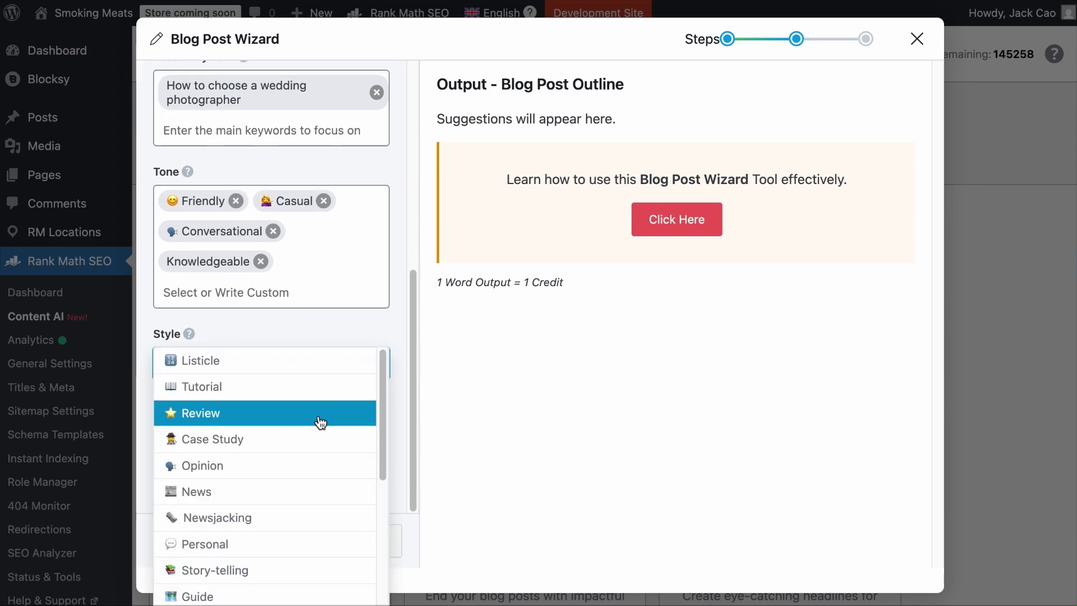
left_click(299, 367)
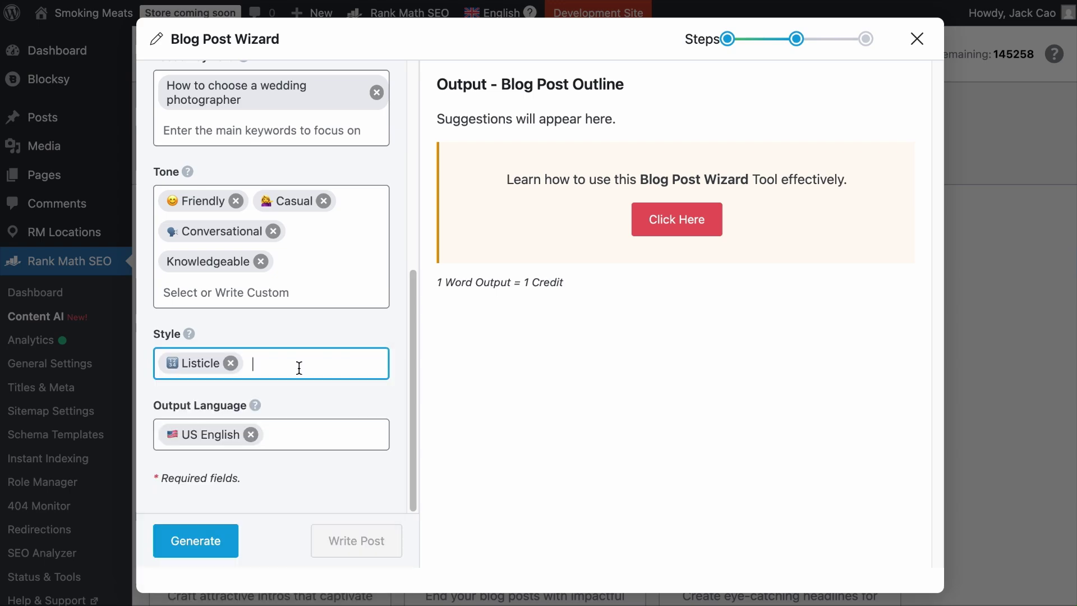
left_click(250, 435)
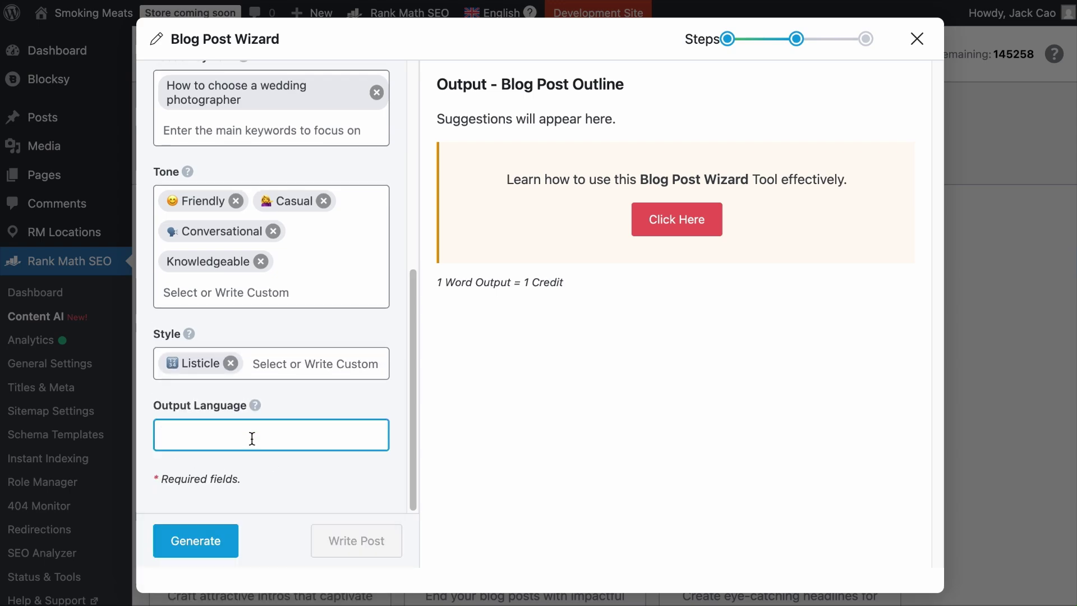
left_click(251, 437)
scroll(251, 485, "down", 10)
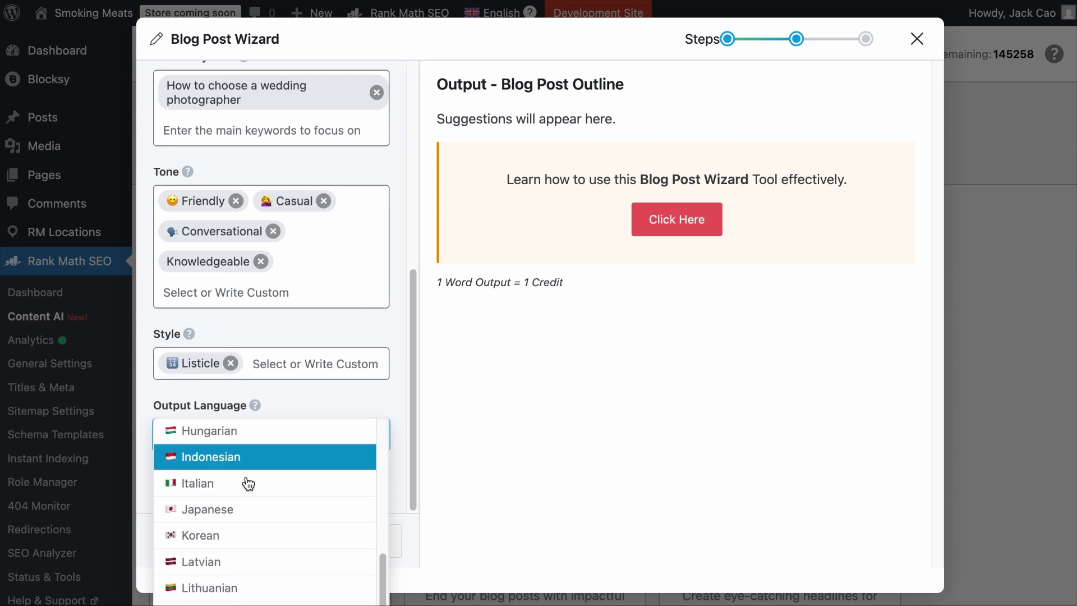
scroll(246, 482, "up", 10)
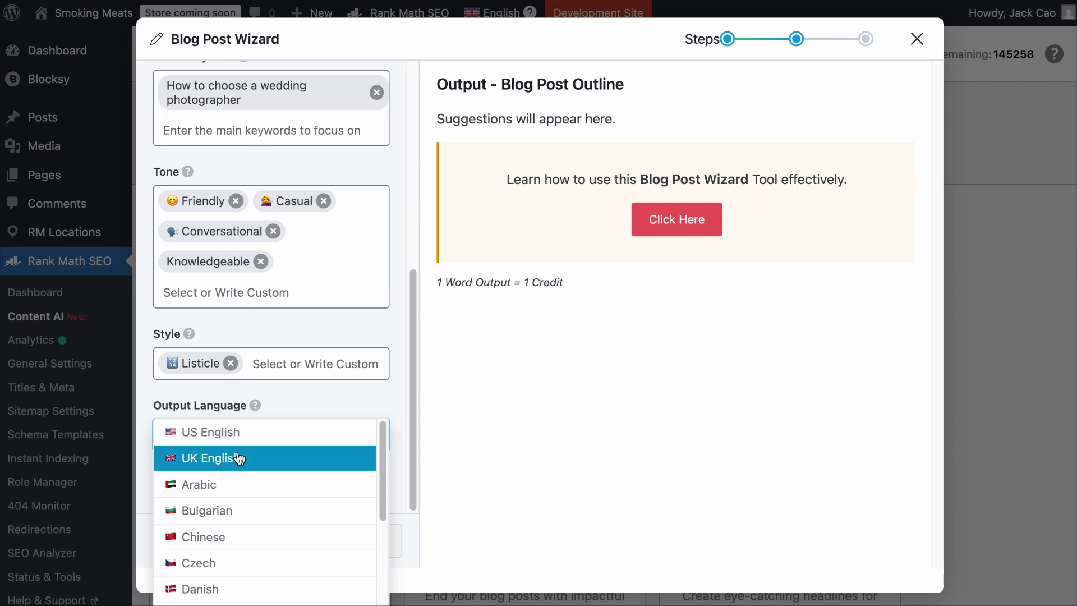
left_click(237, 433)
Step: Generate the blog post outline and scroll through its ten tip sections to review it
left_click(203, 550)
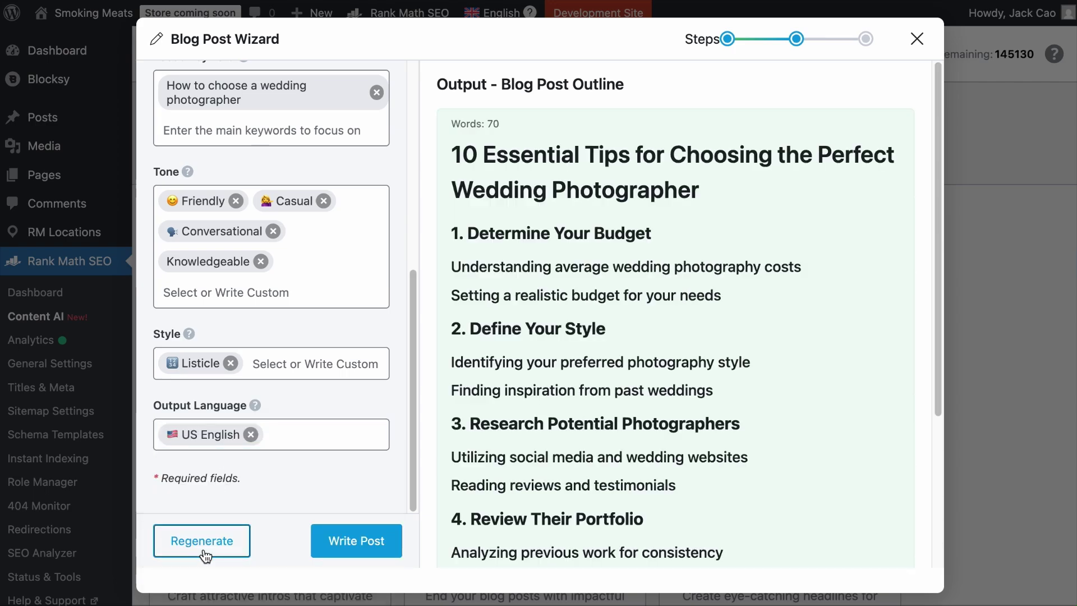
scroll(704, 455, "down", 5)
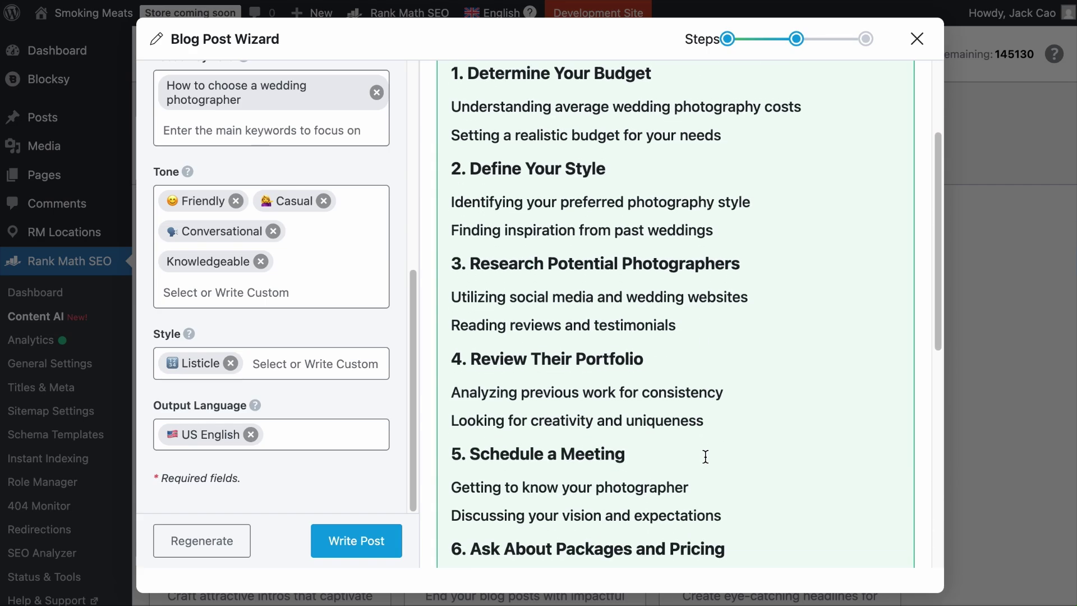
scroll(704, 456, "down", 7)
scroll(705, 457, "up", 3)
scroll(706, 455, "up", 9)
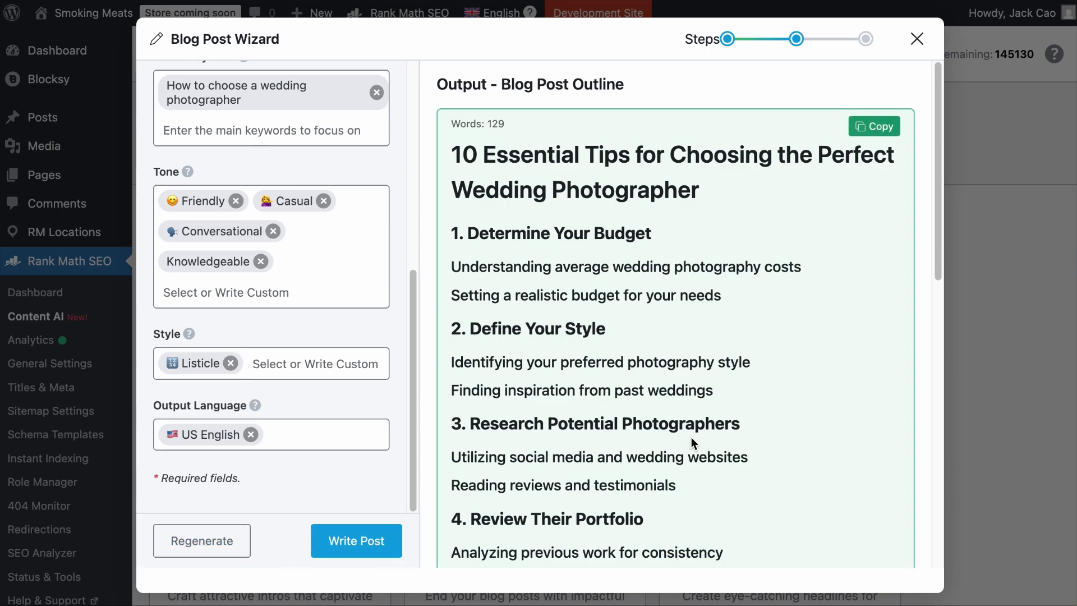
scroll(691, 437, "down", 5)
scroll(691, 436, "down", 2)
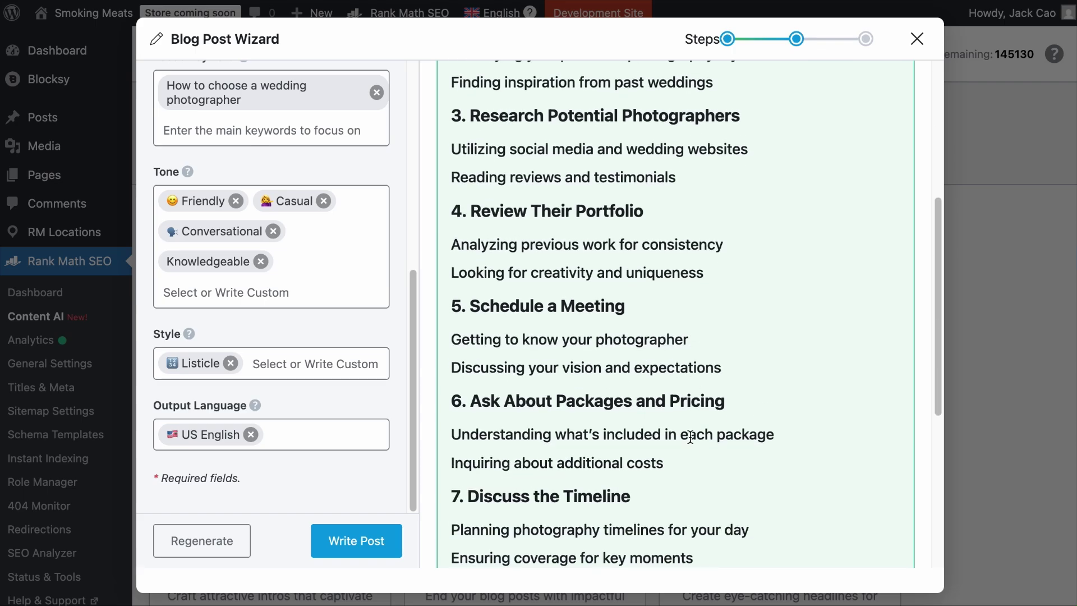
scroll(596, 352, "down", 3)
scroll(596, 352, "down", 1)
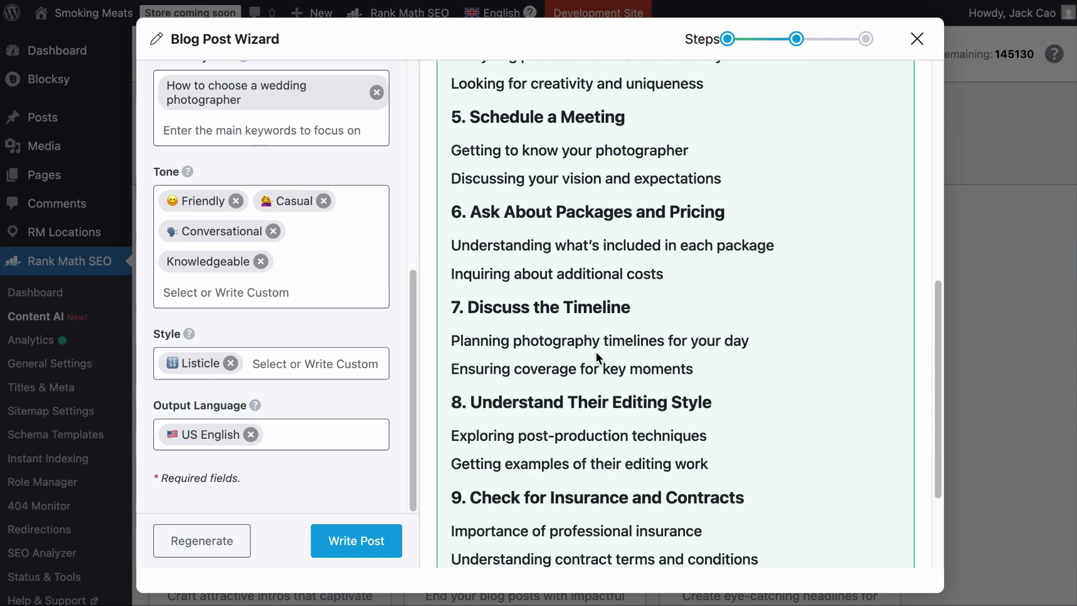
scroll(596, 352, "down", 1)
scroll(596, 352, "up", 10)
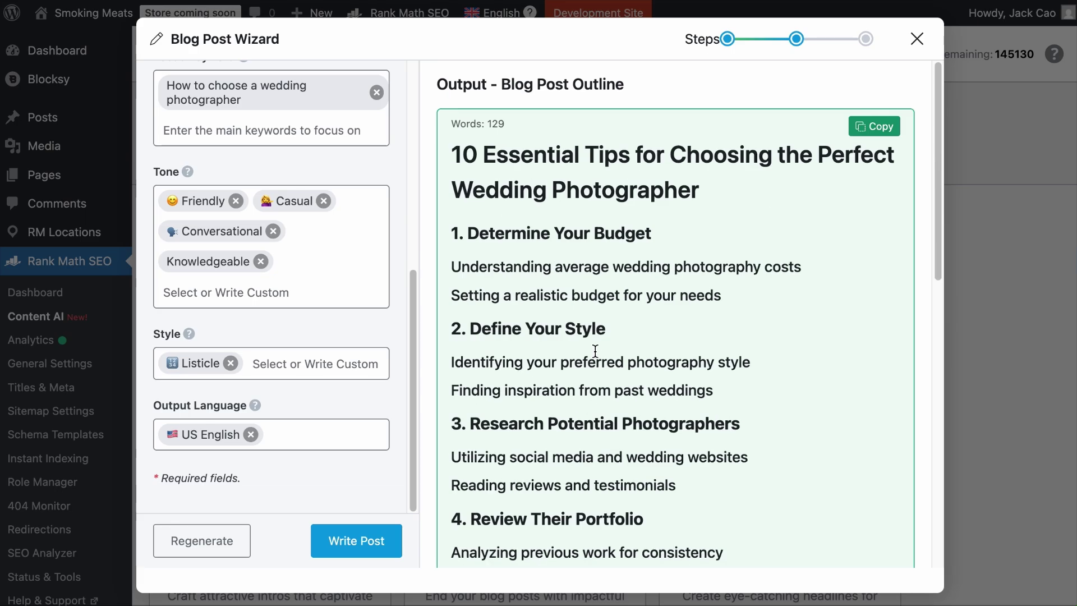
Step: Run Write Post to expand the outline into the 1708-word article and review the result
left_click(364, 535)
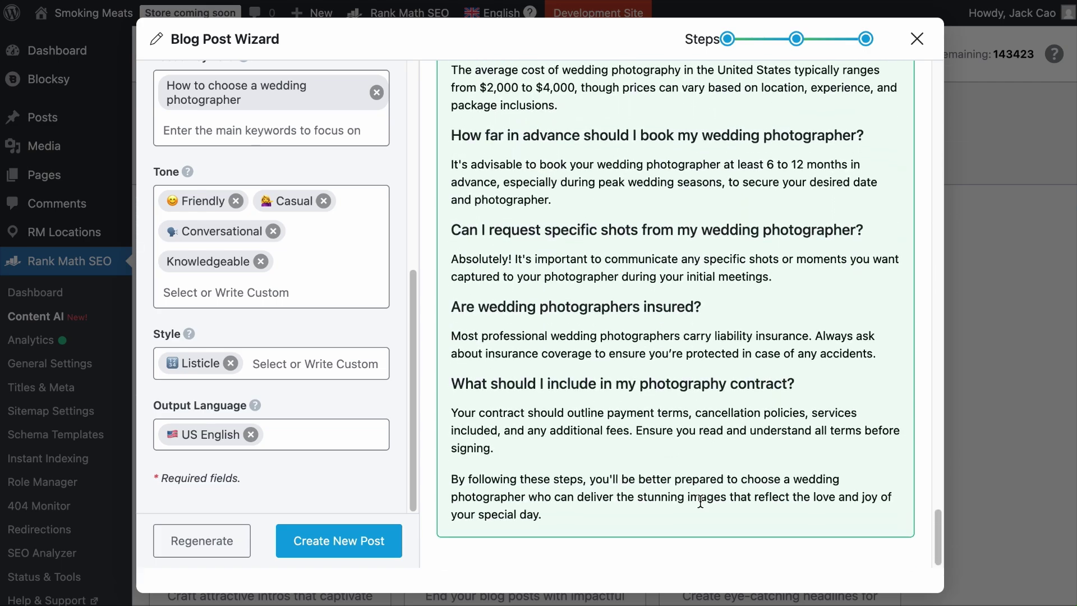
scroll(700, 502, "up", 15)
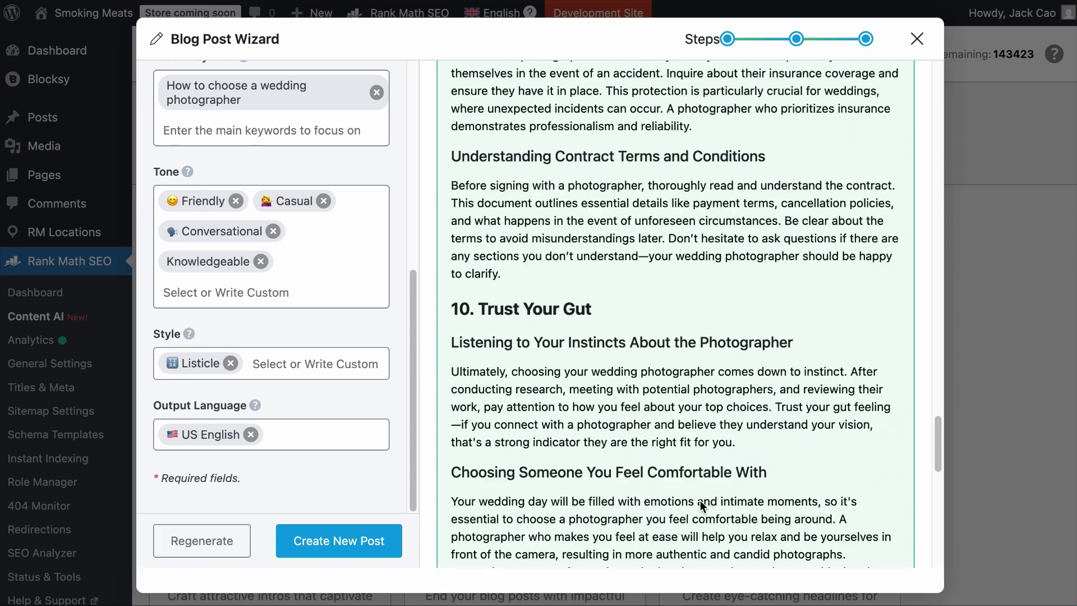
scroll(700, 503, "up", 20)
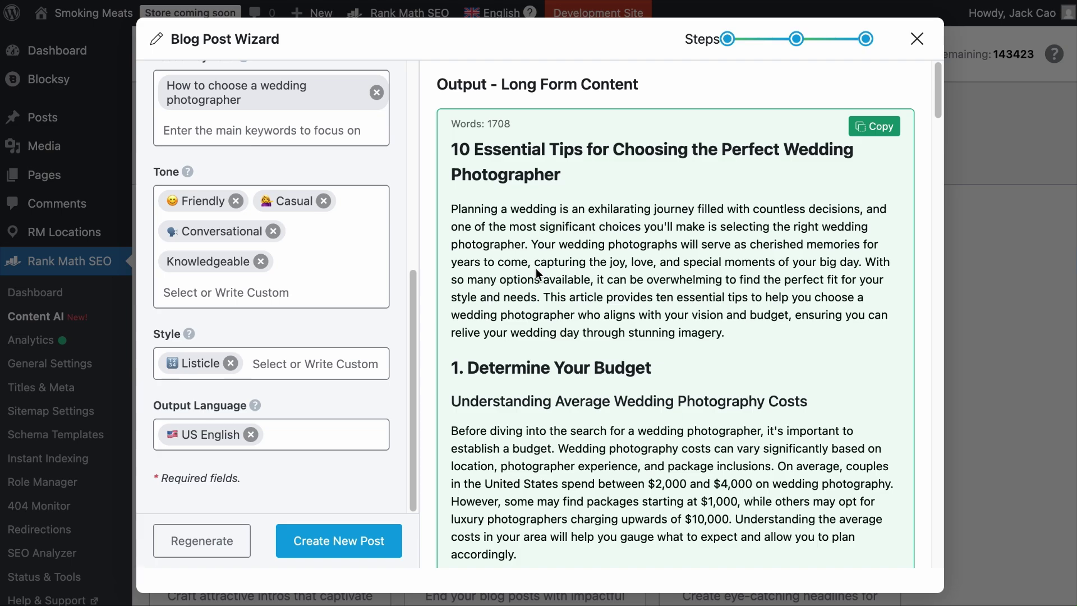
left_click(879, 128)
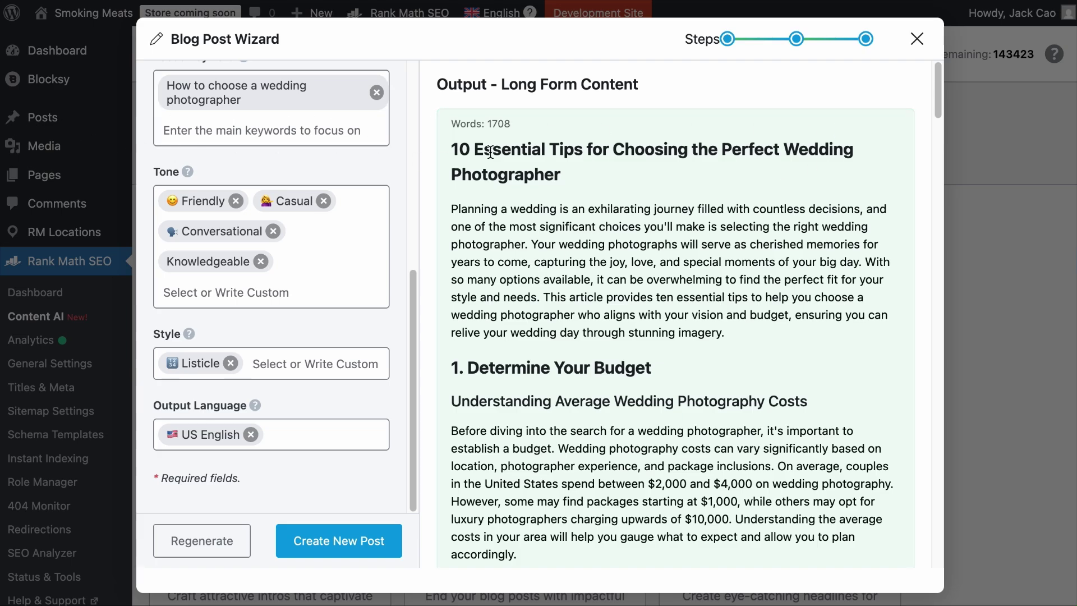
Step: Create a new post draft from the generated article and look over its headings
left_click(354, 545)
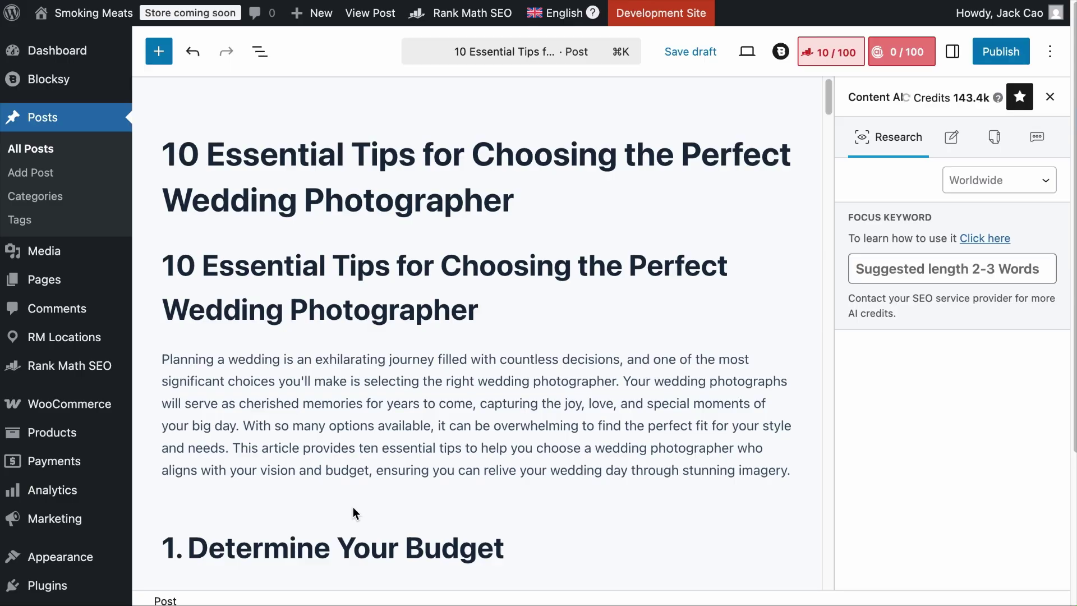
scroll(635, 426, "down", 8)
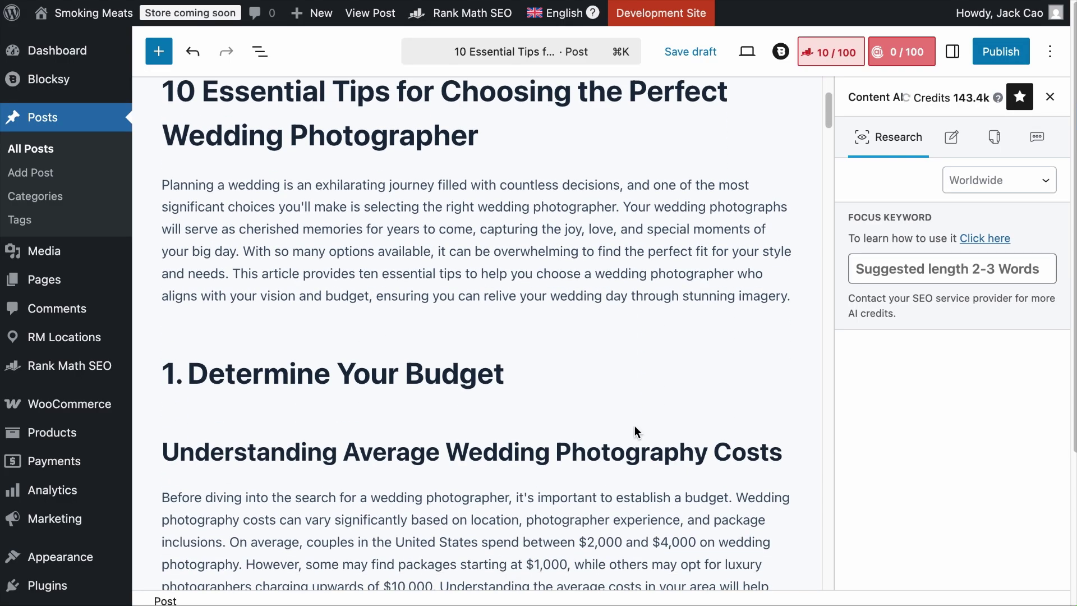
scroll(634, 425, "down", 10)
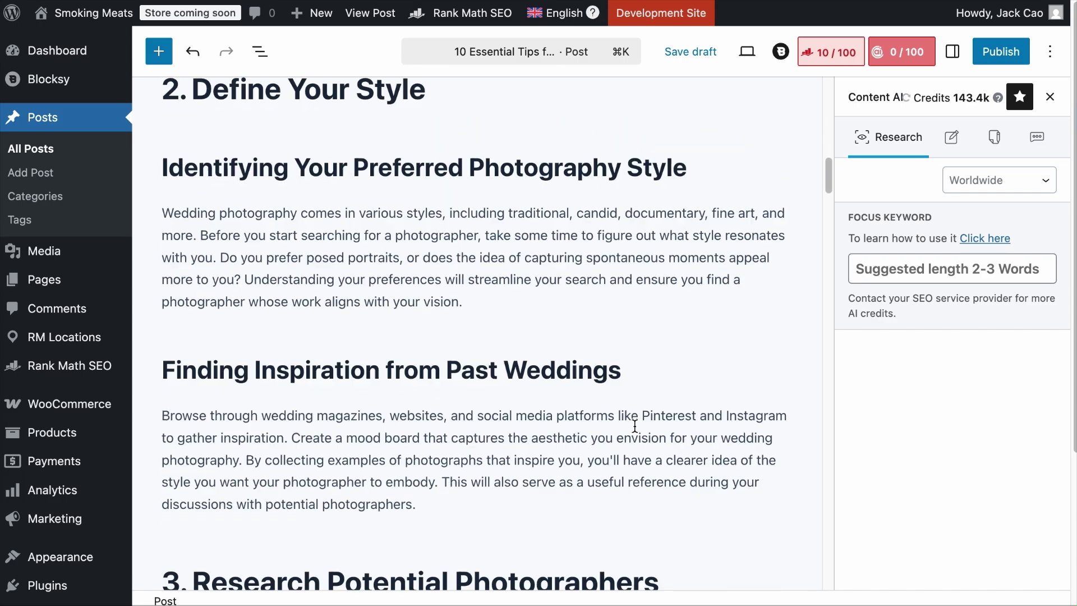
left_click(529, 371)
scroll(393, 164, "up", 18)
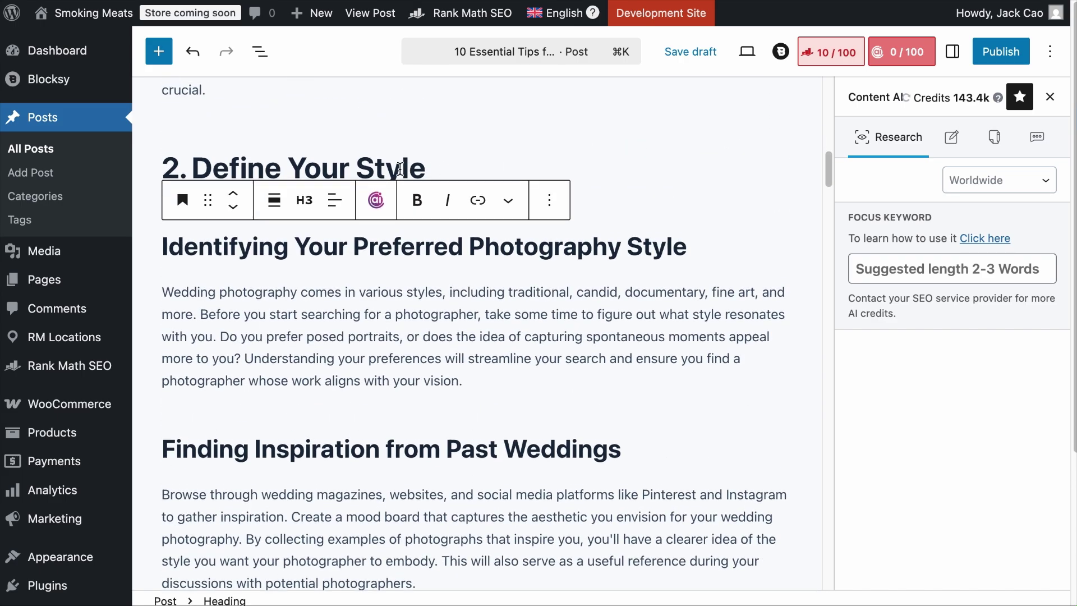
Step: Open the post's Rank Math SEO analysis and expand the Additional SEO and Title Readability checks
left_click(841, 54)
scroll(929, 432, "down", 3)
scroll(929, 433, "down", 3)
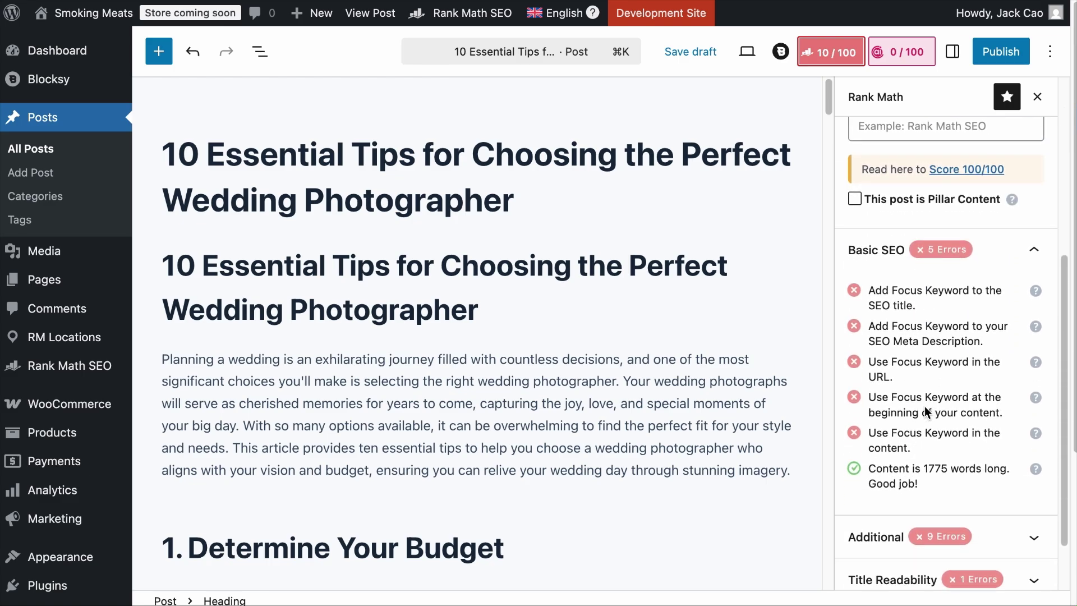
left_click(909, 459)
scroll(908, 459, "down", 5)
left_click(912, 509)
scroll(911, 512, "down", 3)
scroll(912, 510, "up", 15)
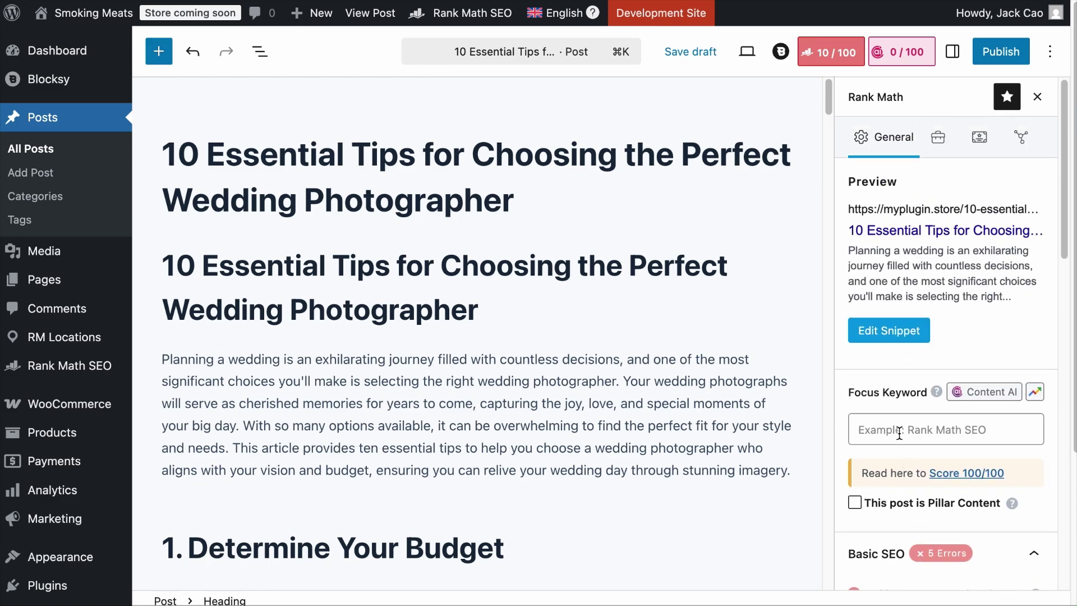
Step: Set 'how to choose a wedding photographer' as the focus keyword and select it for copying
left_click(899, 432)
type("how to choose a wedding phot")
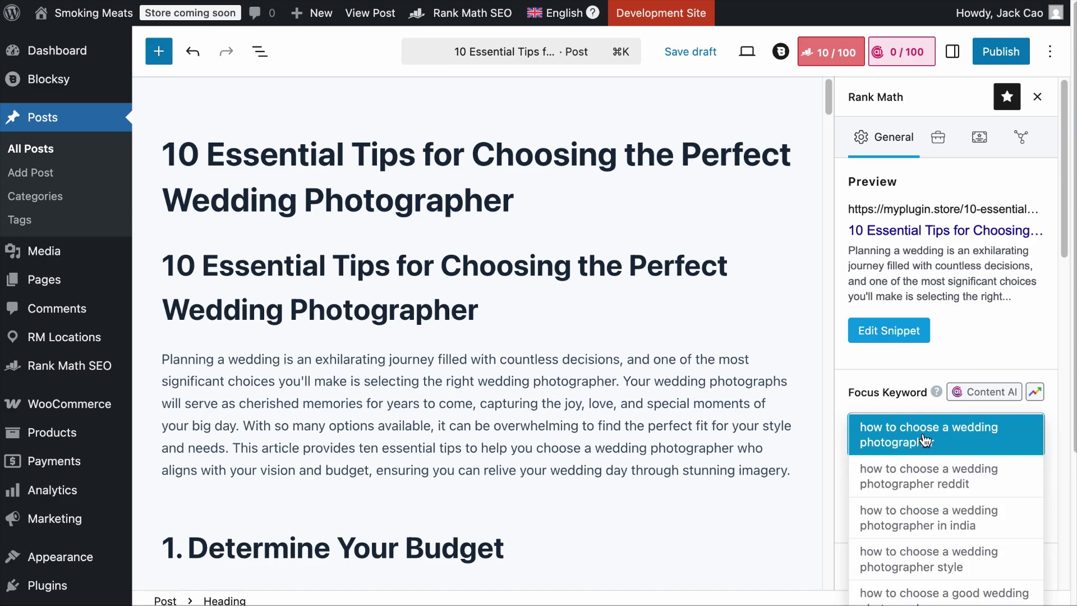
key("Return")
scroll(918, 486, "down", 8)
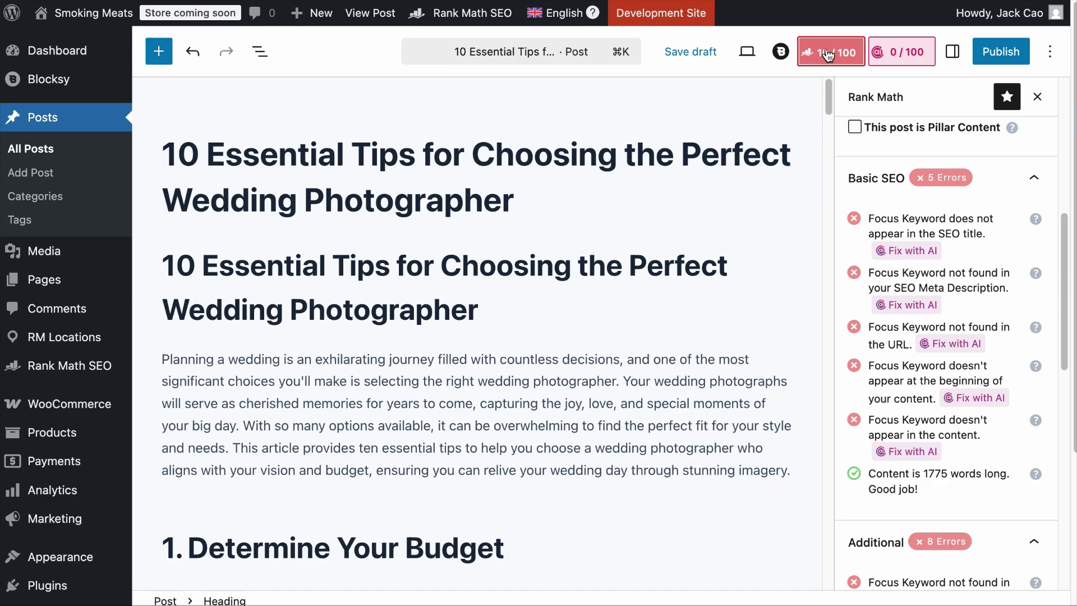
scroll(946, 308, "up", 5)
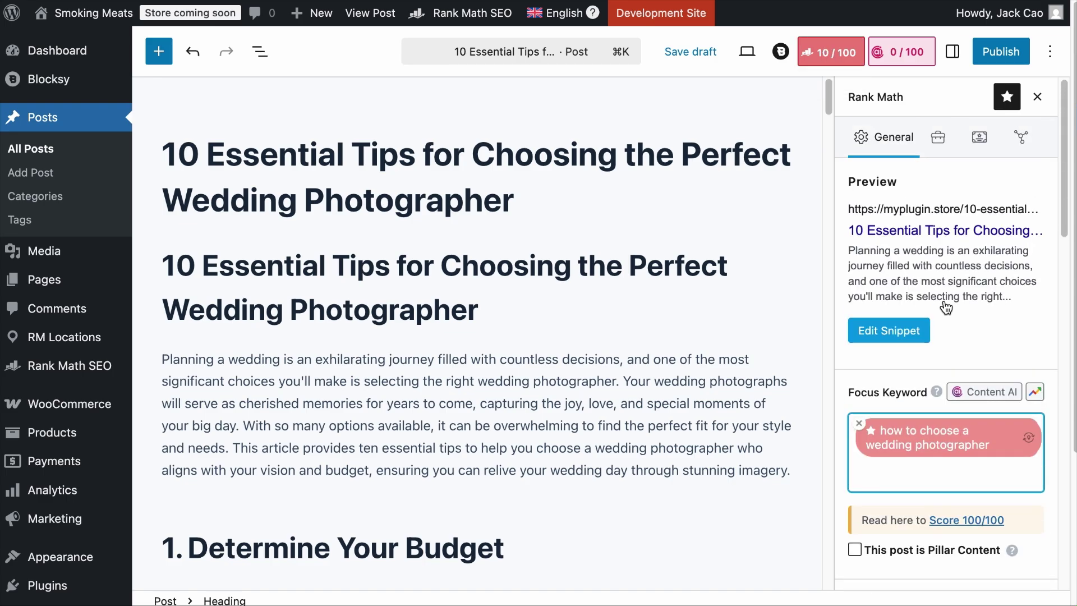
triple_click(907, 437)
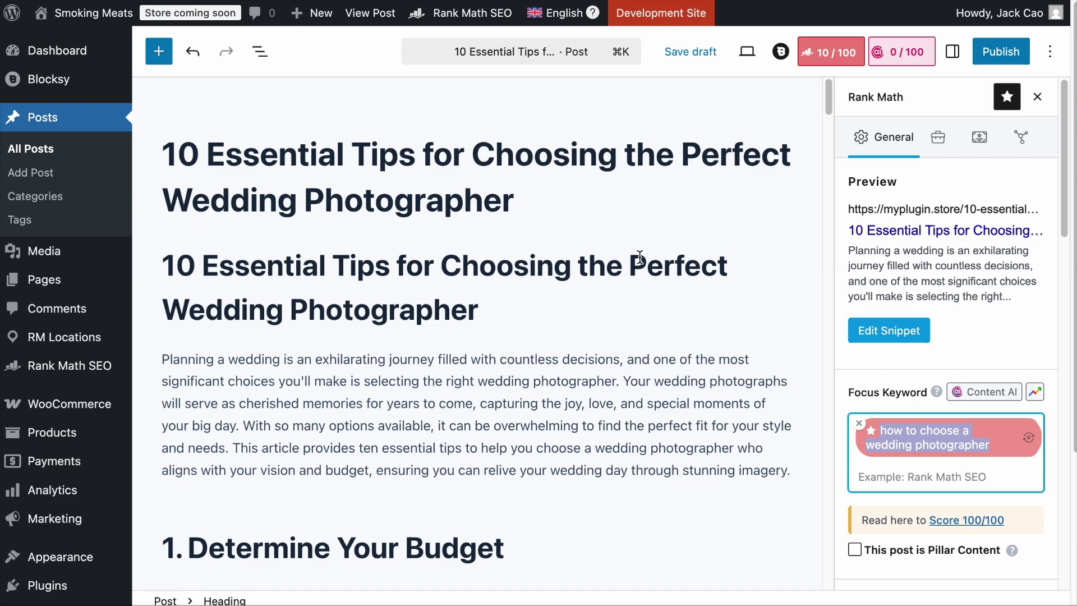
Step: Research the pasted focus keyword in Content AI and review its link, heading and media counts
left_click(894, 61)
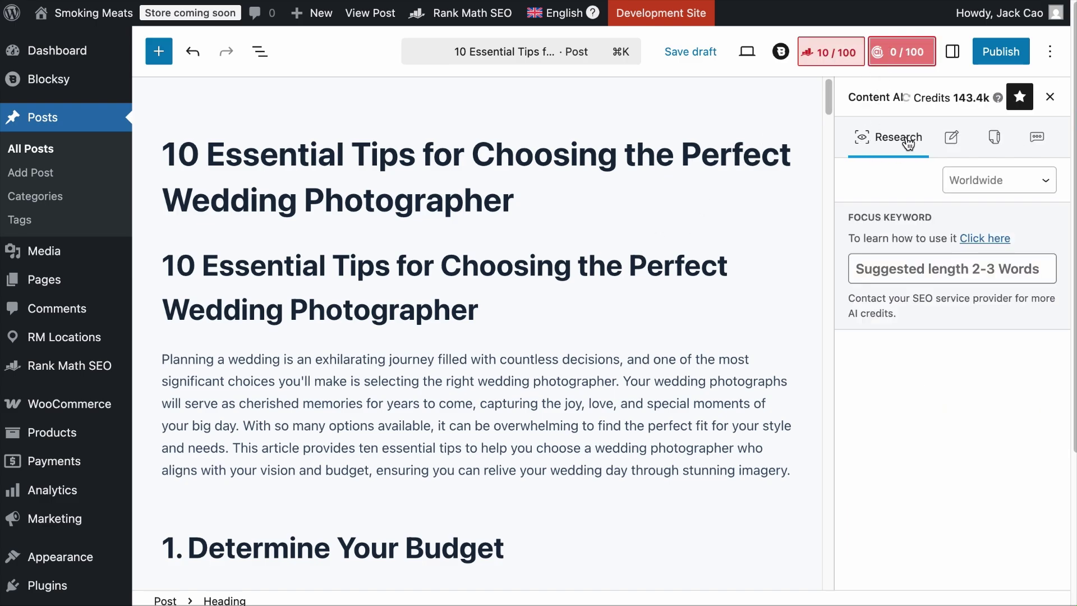
key("super+v")
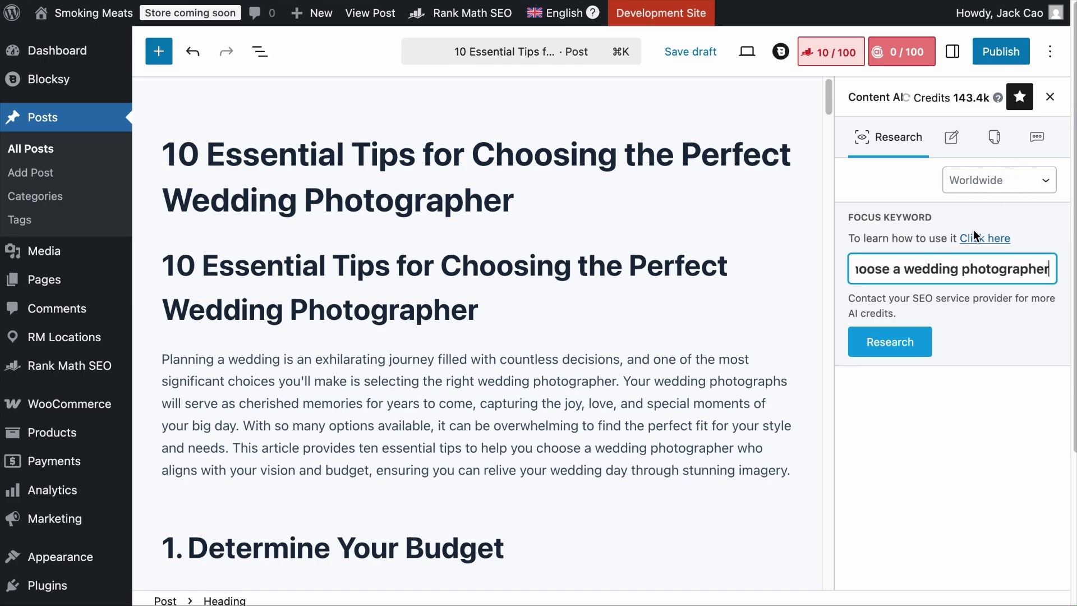
left_click(899, 344)
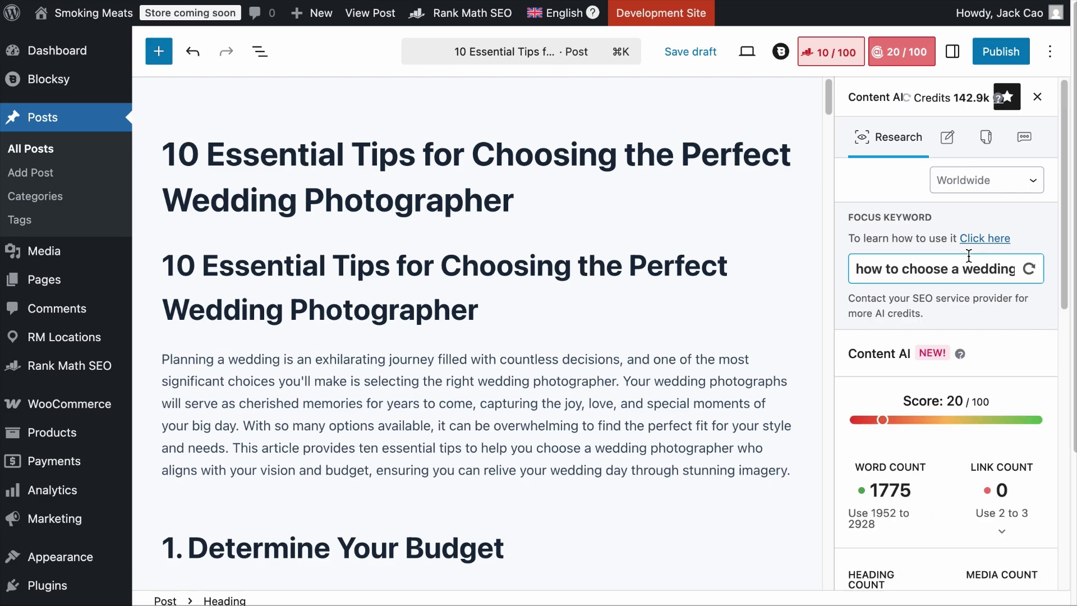
scroll(971, 269, "down", 3)
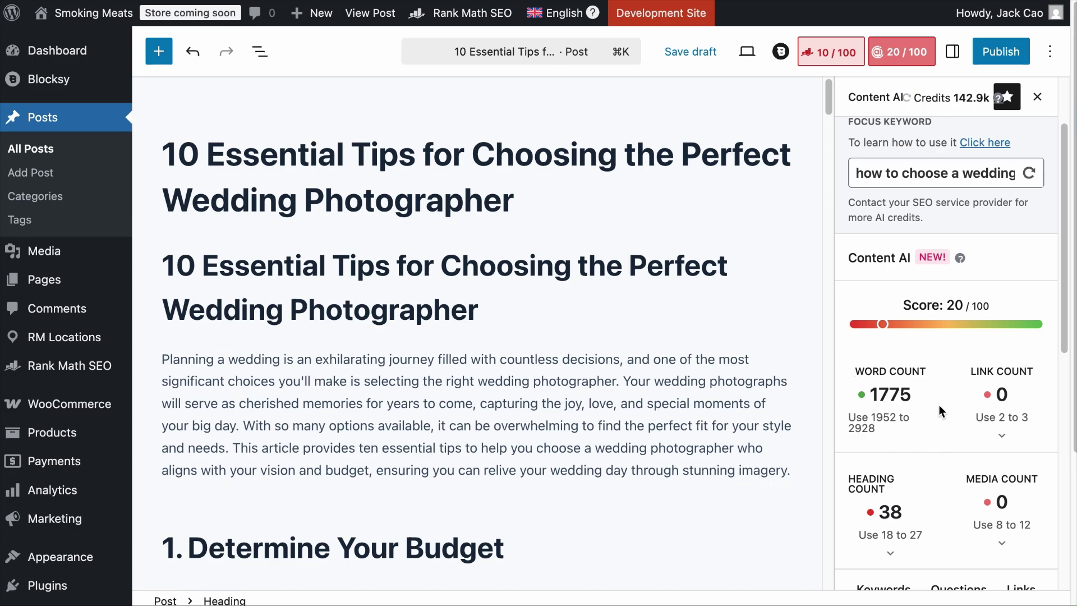
left_click(998, 415)
scroll(999, 415, "down", 2)
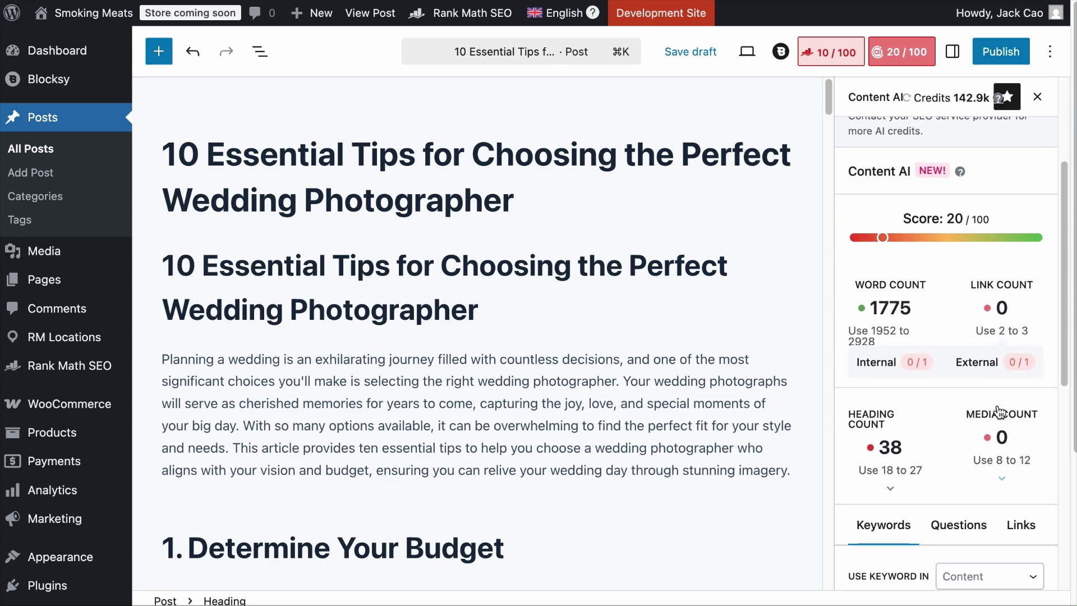
left_click(904, 462)
scroll(904, 461, "down", 2)
left_click(1009, 313)
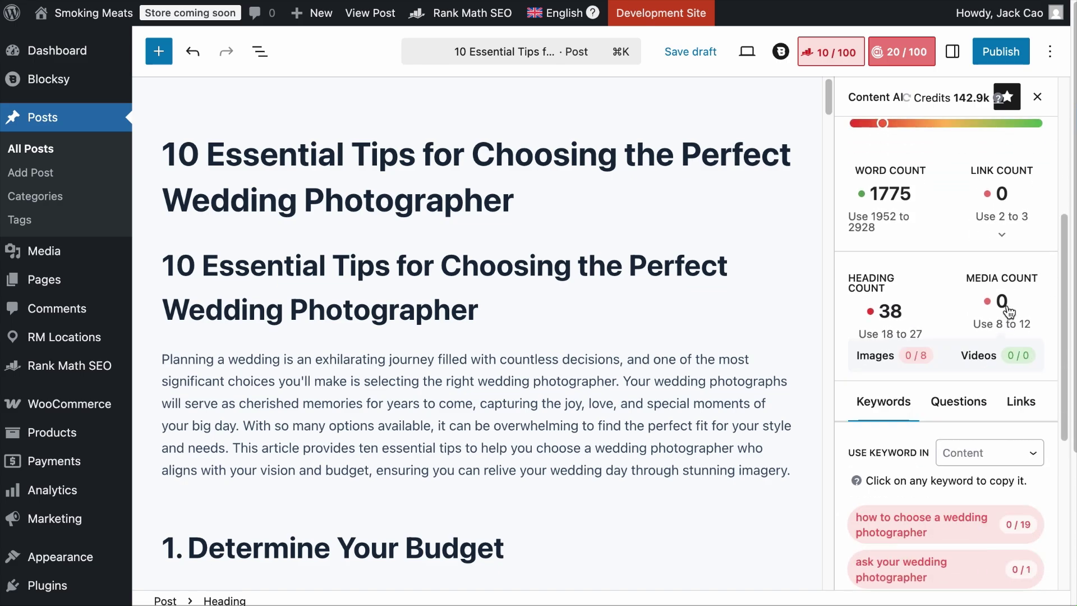
scroll(982, 348, "down", 5)
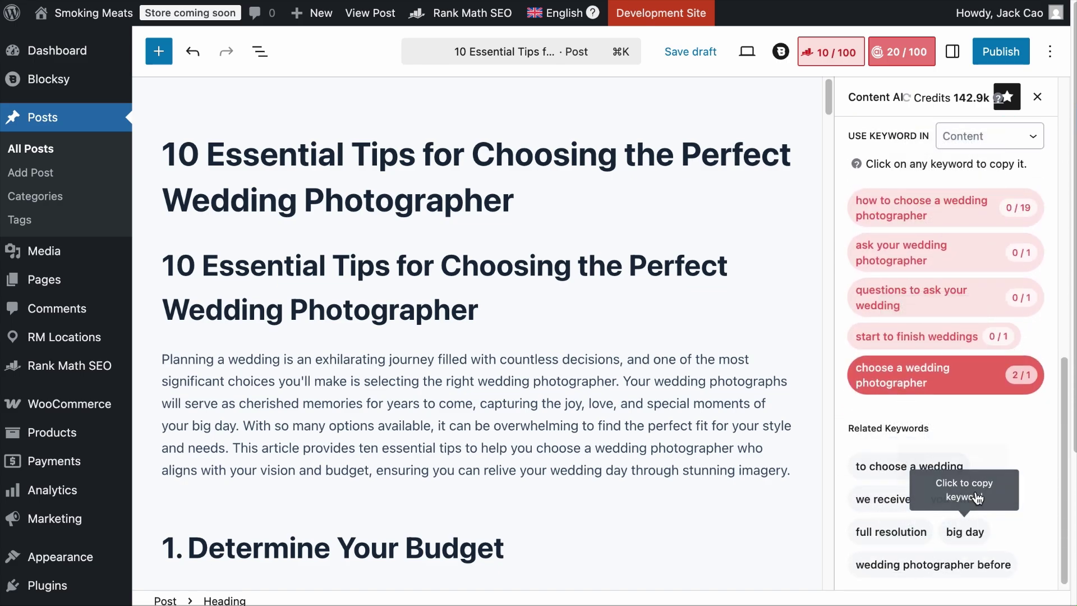
scroll(997, 327, "up", 1)
Step: Show keyword suggestions for Headings, then SEO Title, then SEO Description
left_click(983, 178)
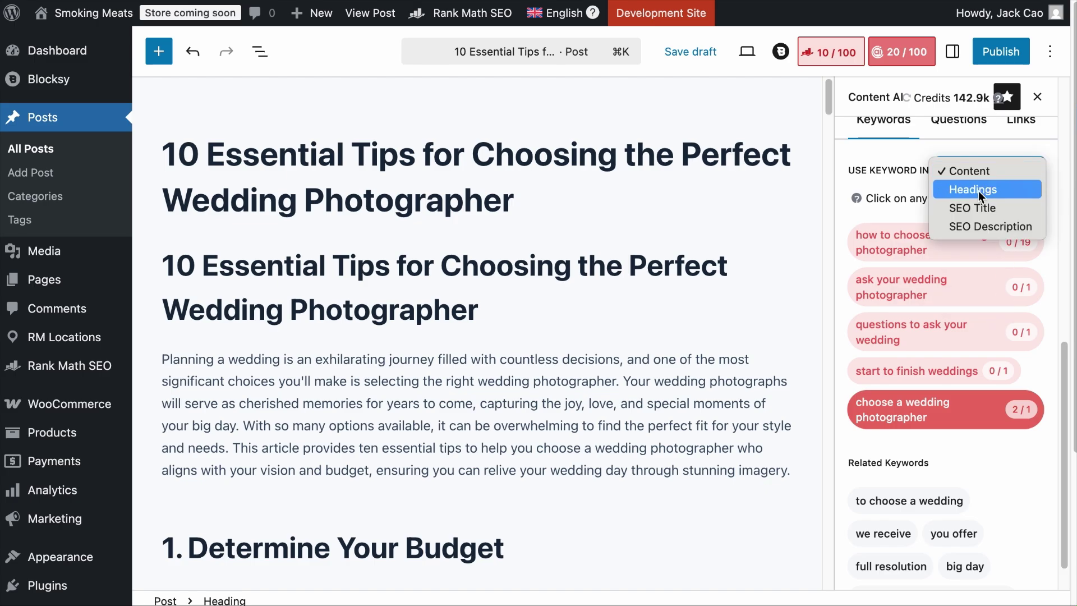
left_click(982, 187)
left_click(984, 494)
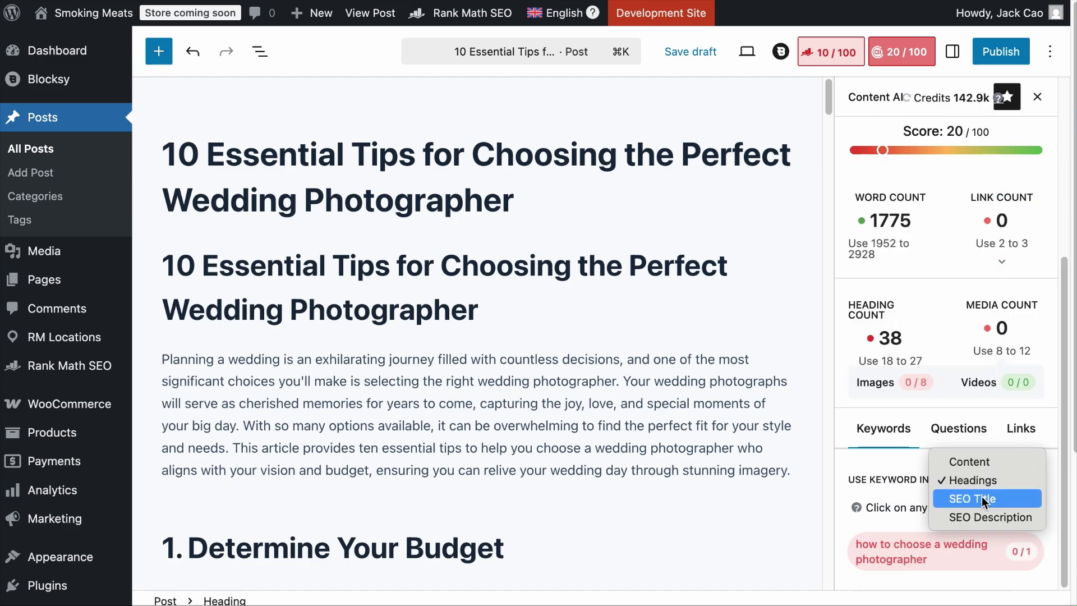
left_click(985, 498)
left_click(987, 452)
left_click(989, 467)
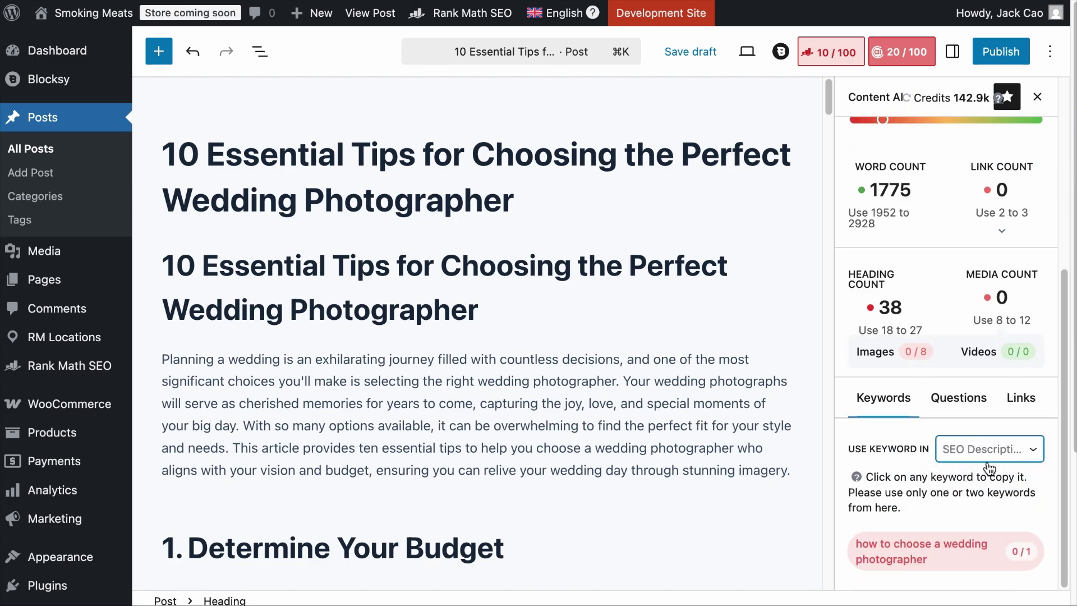
Step: View the related questions and external links suggested for the post
left_click(959, 399)
scroll(965, 415, "down", 2)
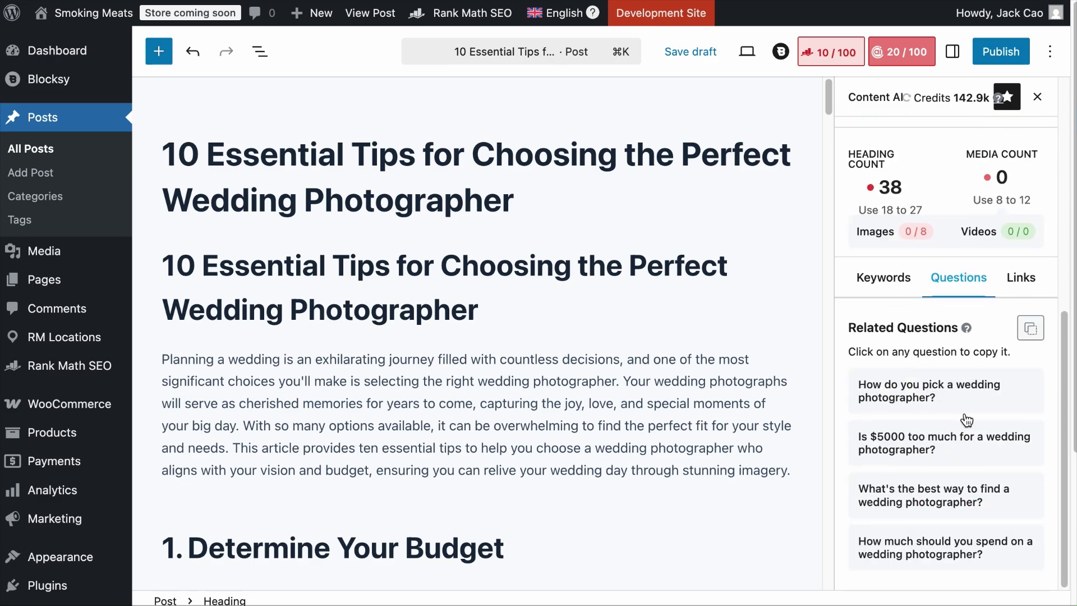
left_click(1033, 280)
scroll(1021, 360, "down", 1)
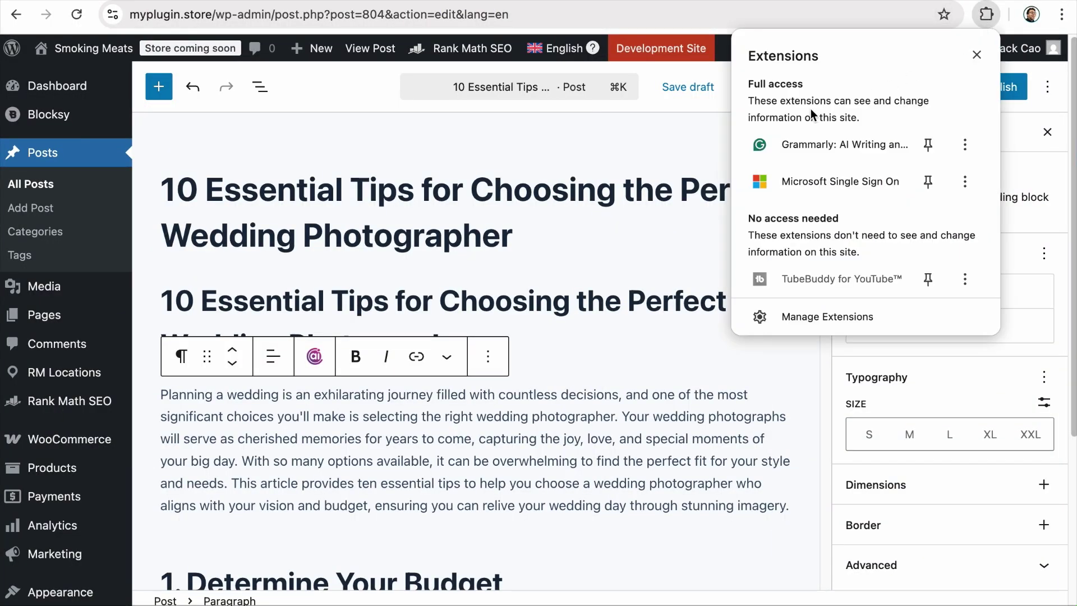
Step: Close the extensions list and accept Grammarly's rewording of the budget paragraph, removing 'allow you to'
left_click(575, 438)
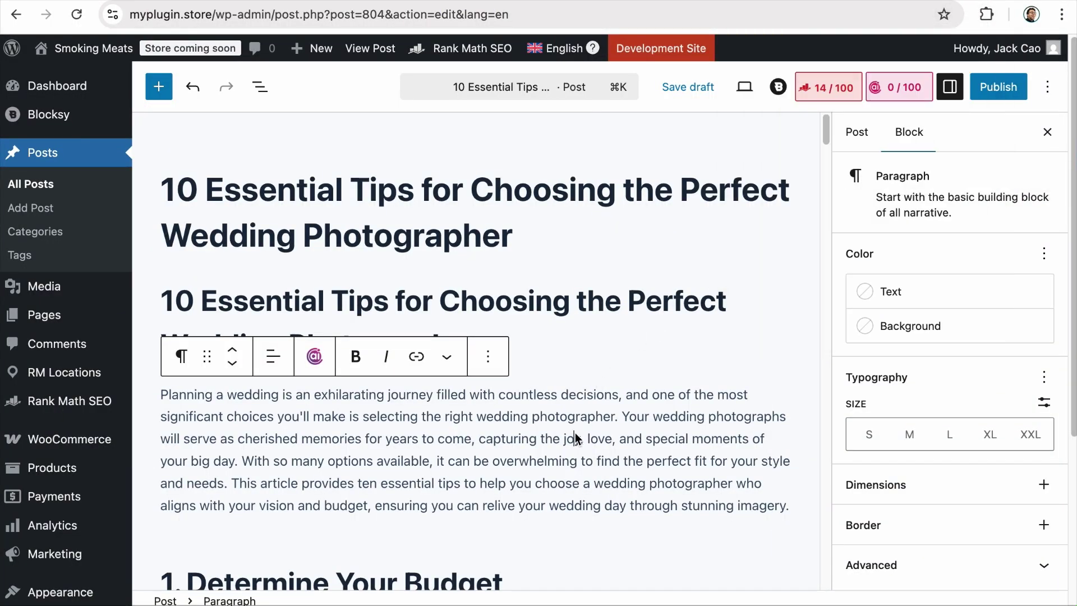
scroll(618, 419, "down", 5)
scroll(618, 419, "down", 2)
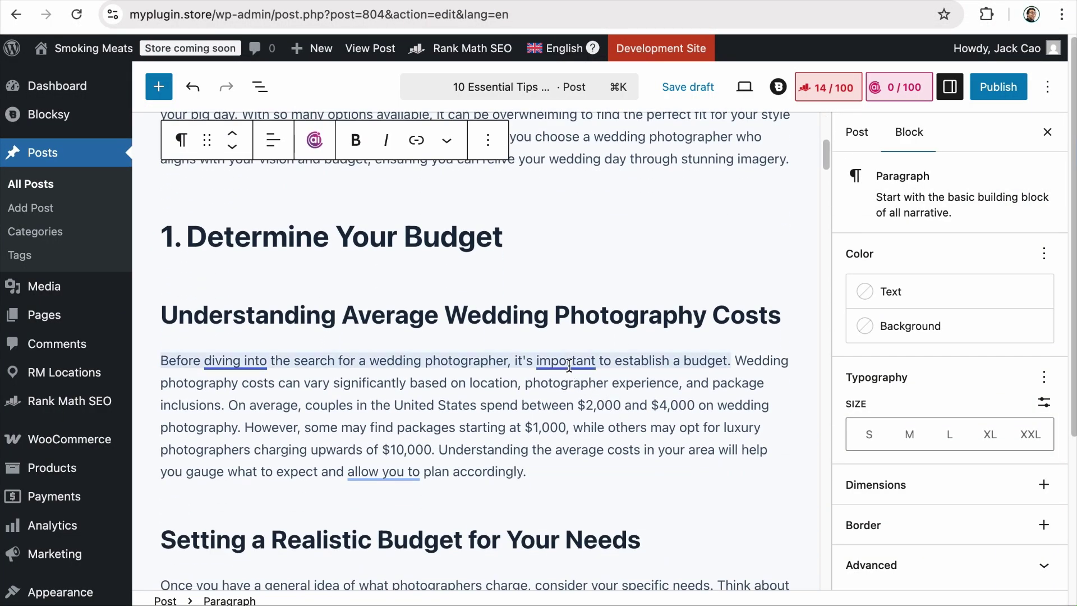
mouse_move(569, 366)
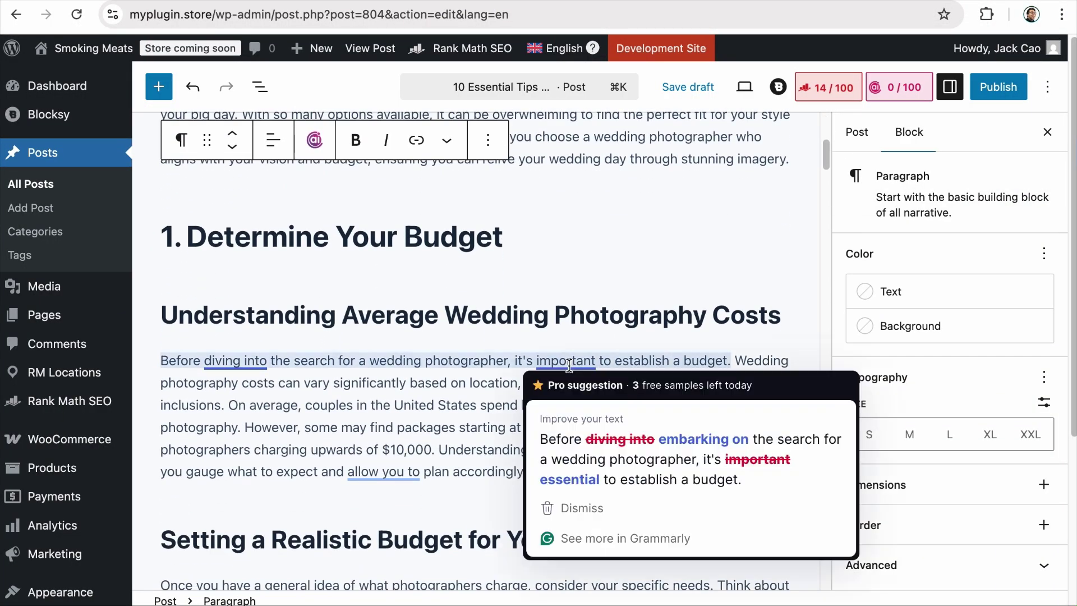
left_click(711, 469)
scroll(710, 463, "down", 1)
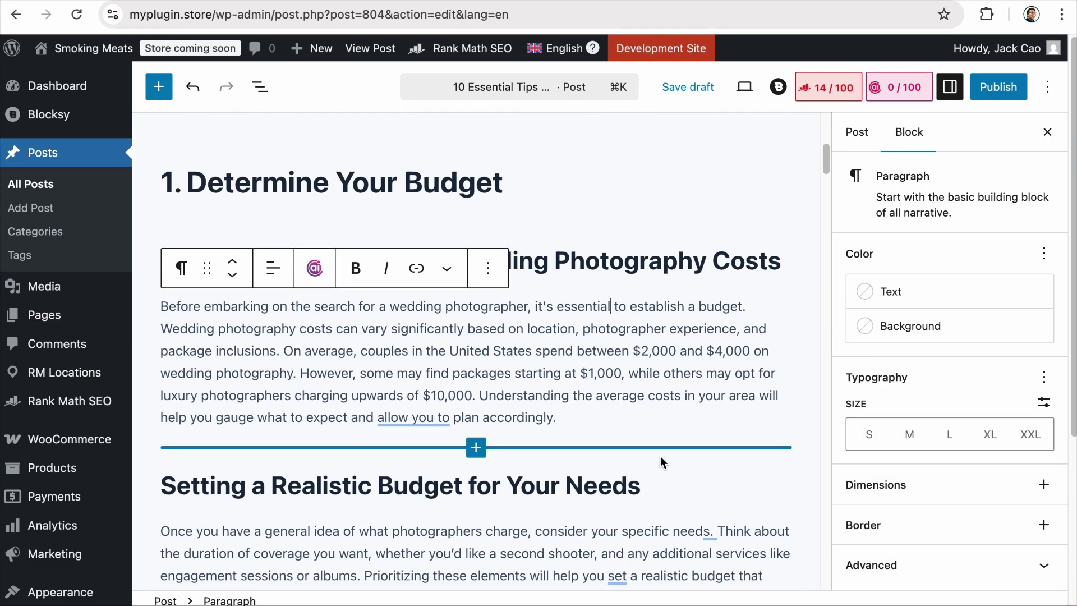
mouse_move(413, 418)
left_click(487, 499)
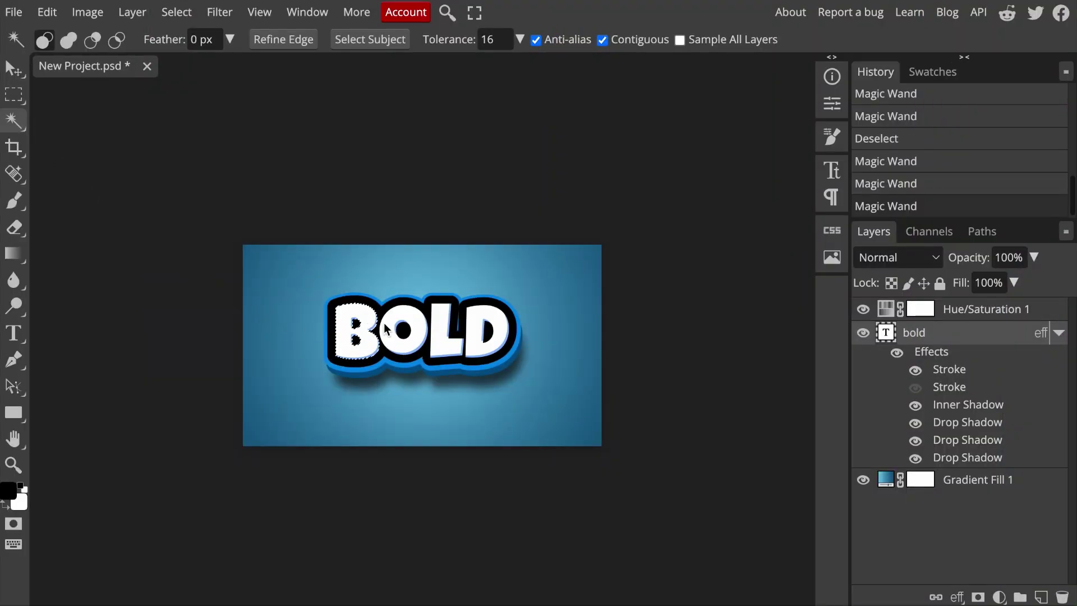
Step: Select the O and D letters of BOLD and draw a closed shape path on a new layer
left_click(396, 326)
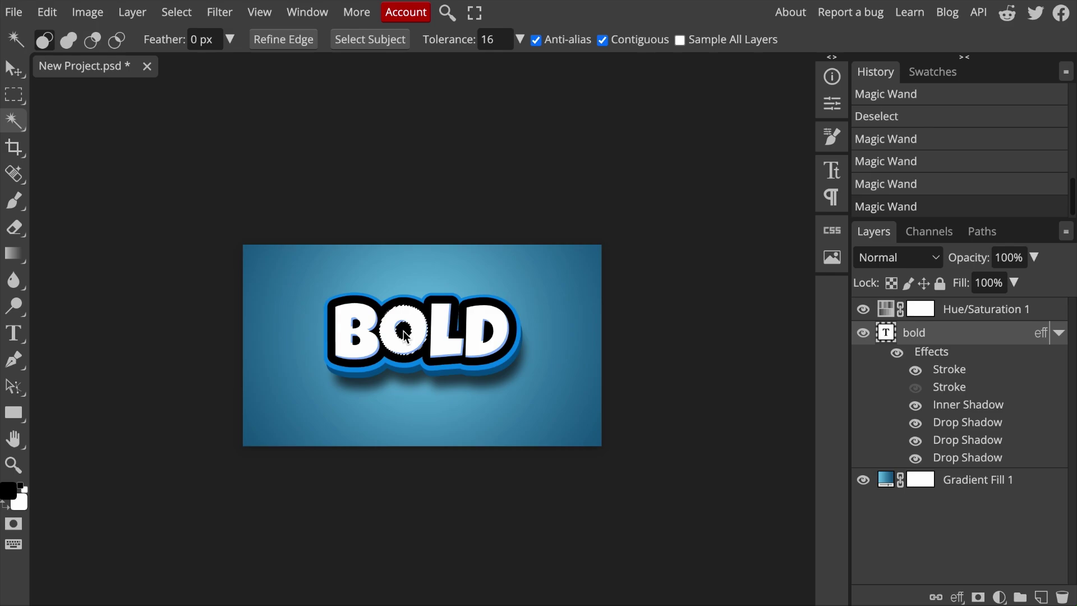
left_click(468, 318)
left_click(13, 359)
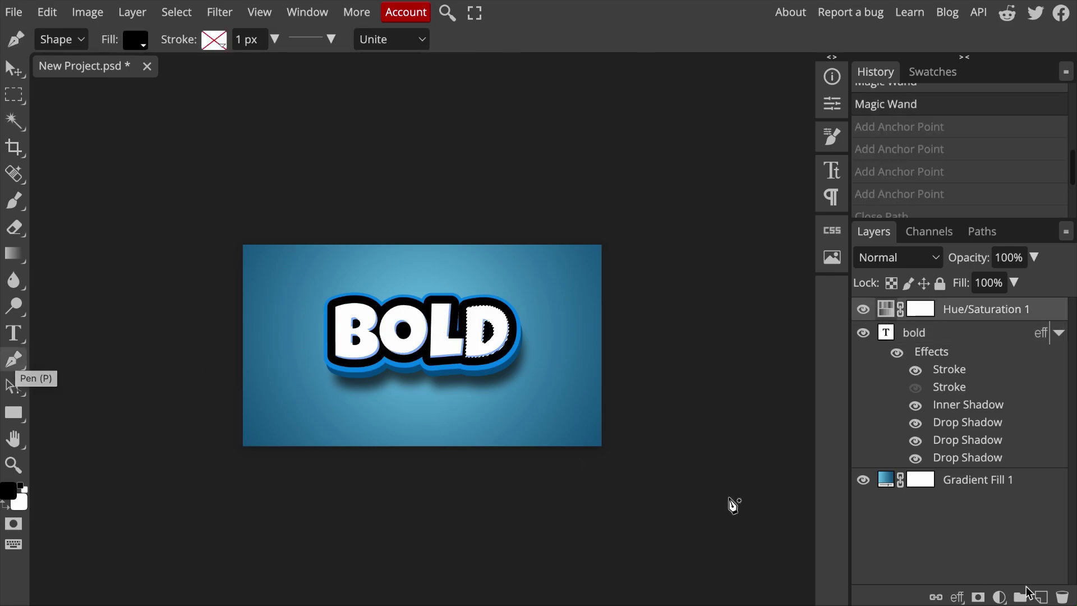
left_click(1041, 597)
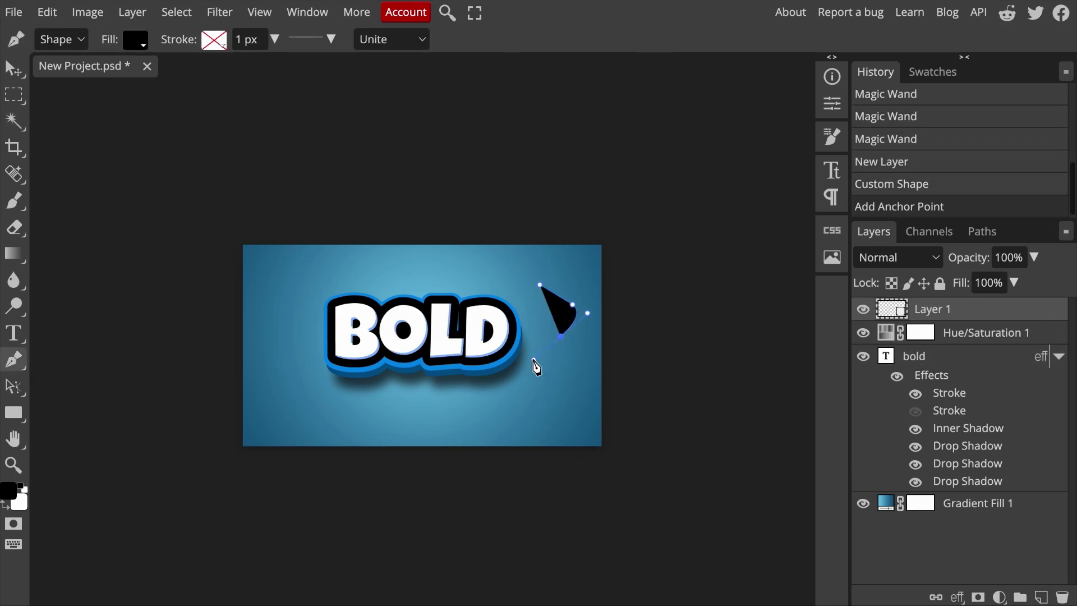
left_click(541, 286)
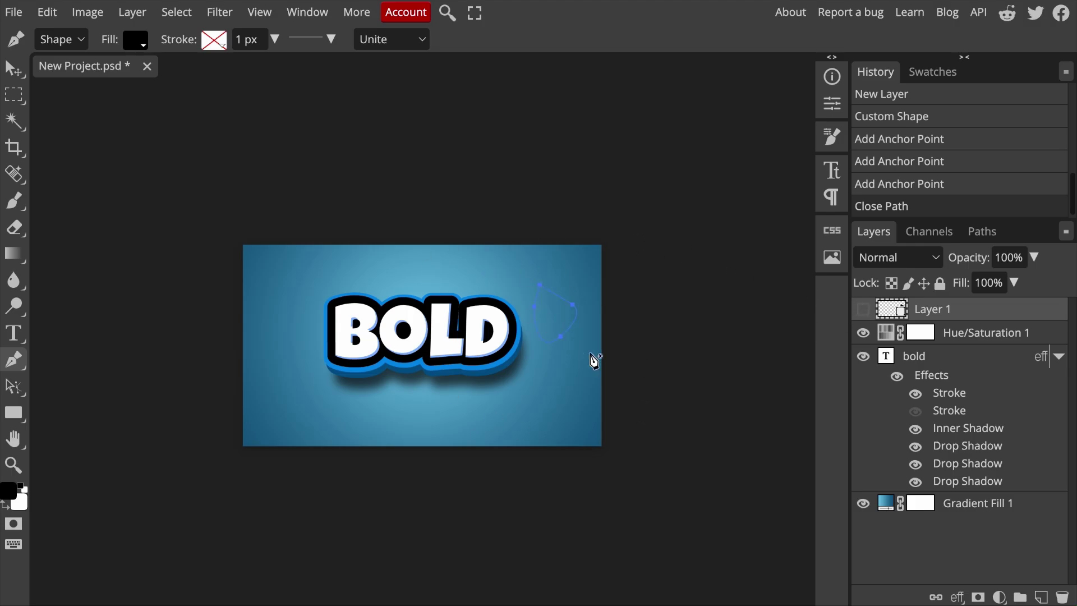
Step: Drop the photo above the gradient layer and enlarge it to cover the canvas
left_click(1002, 507)
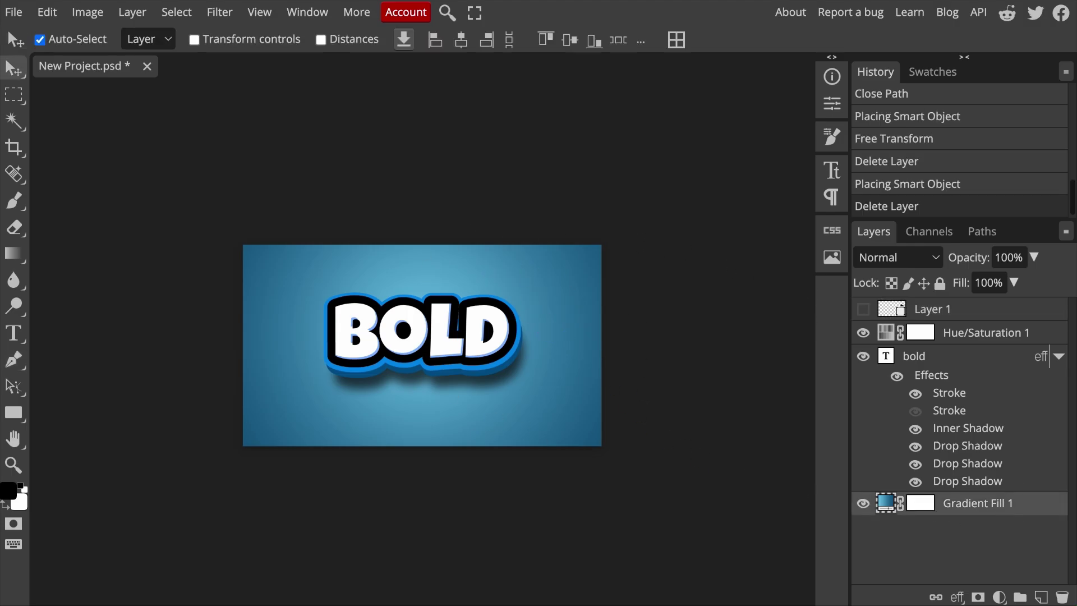
left_click_drag(801, 490, 608, 220)
left_click_drag(267, 446, 234, 471)
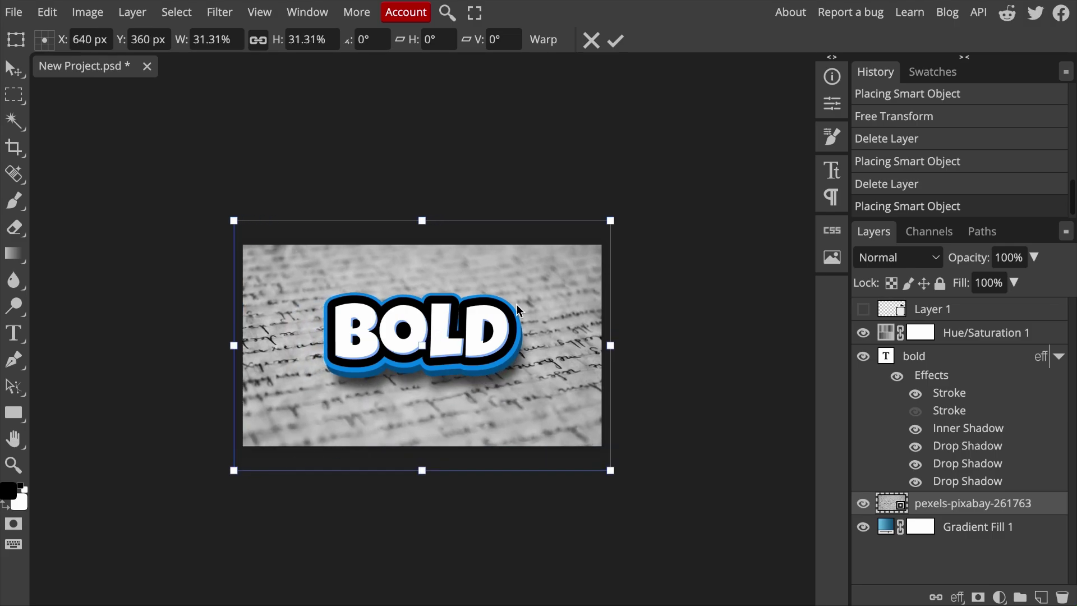
left_click(616, 41)
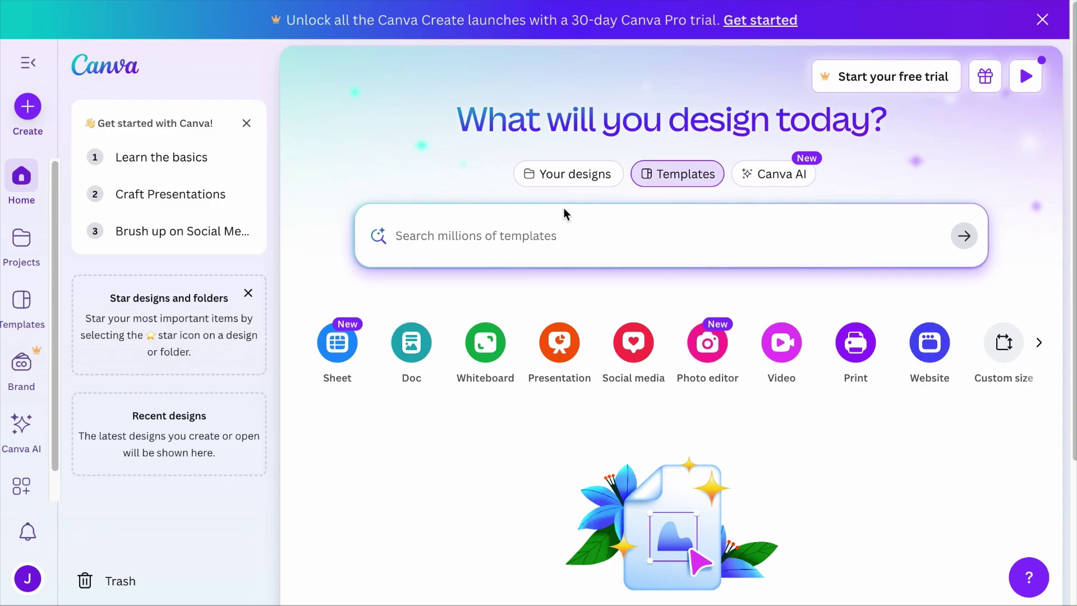
Step: Search Canva templates for 'Wedding Photography' and open the White Collage Photographer Instagram Post
left_click(563, 228)
type("Wedding Photography")
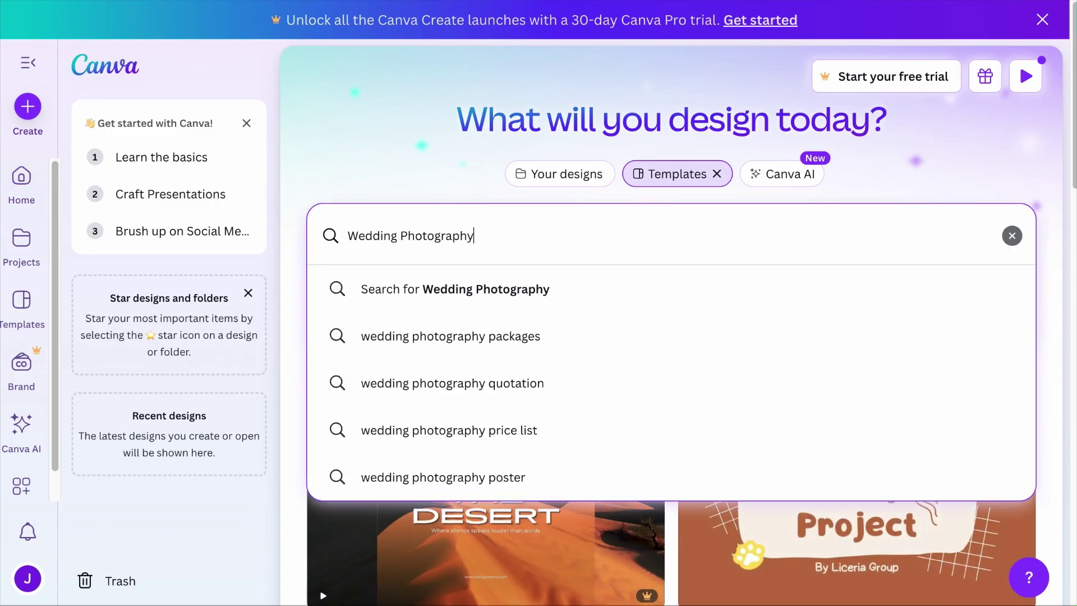
key("Return")
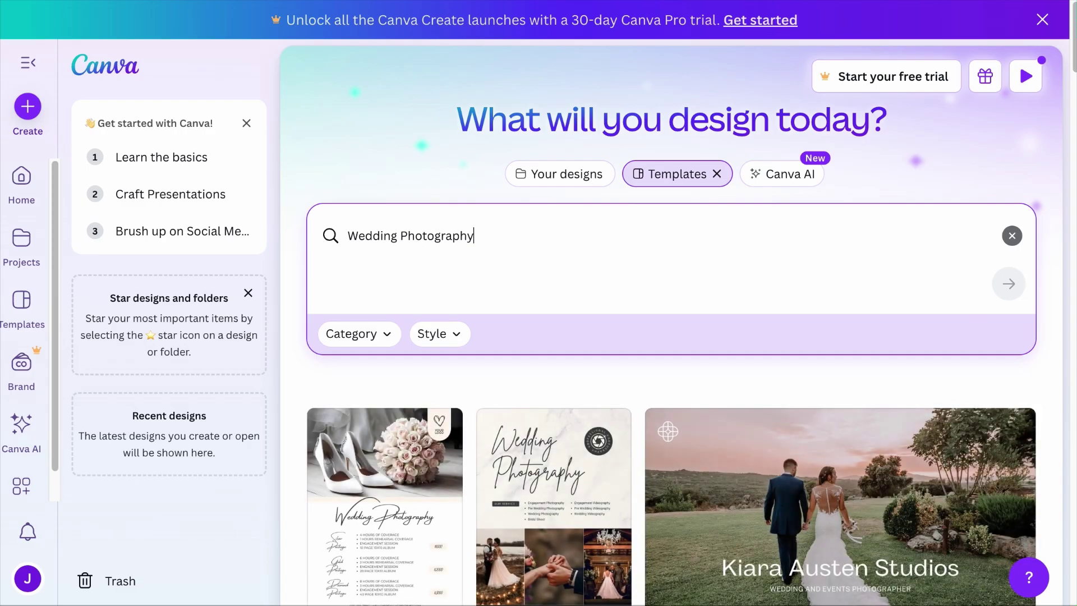
scroll(738, 415, "down", 10)
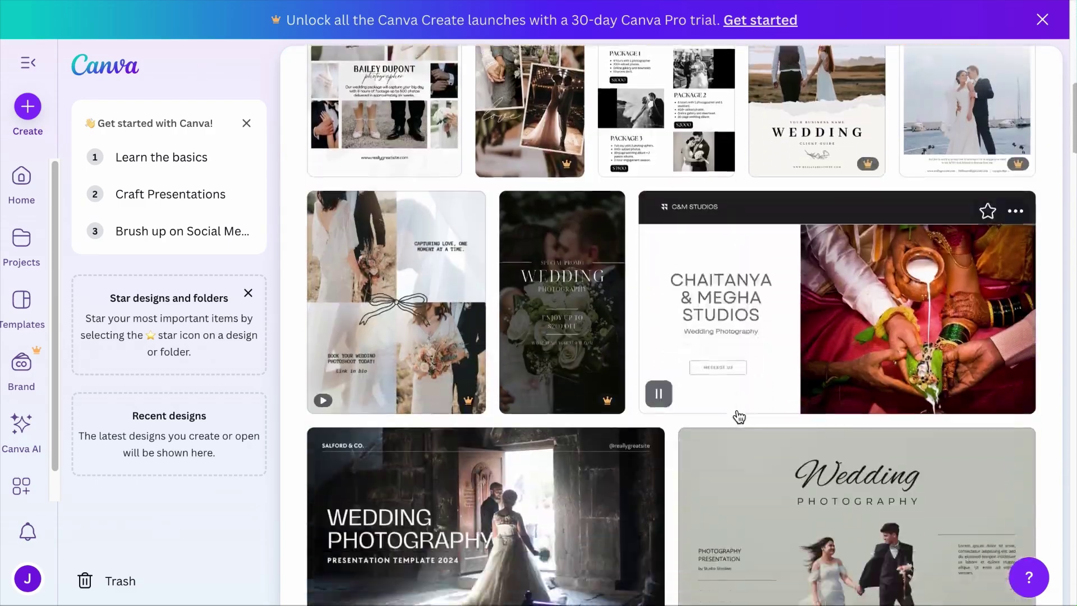
scroll(739, 415, "down", 10)
scroll(785, 387, "up", 3)
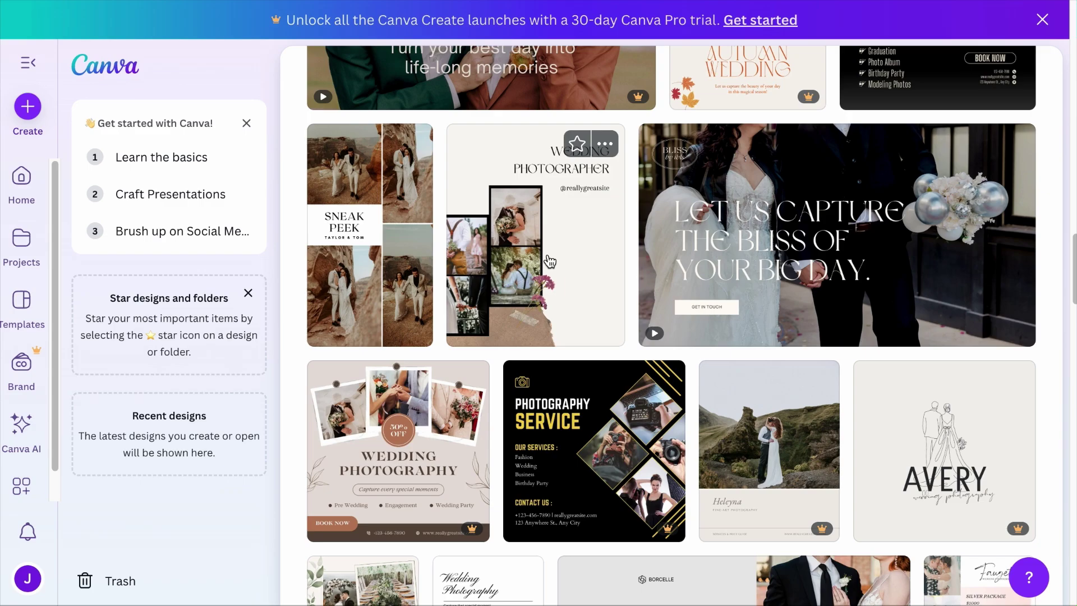
left_click(534, 230)
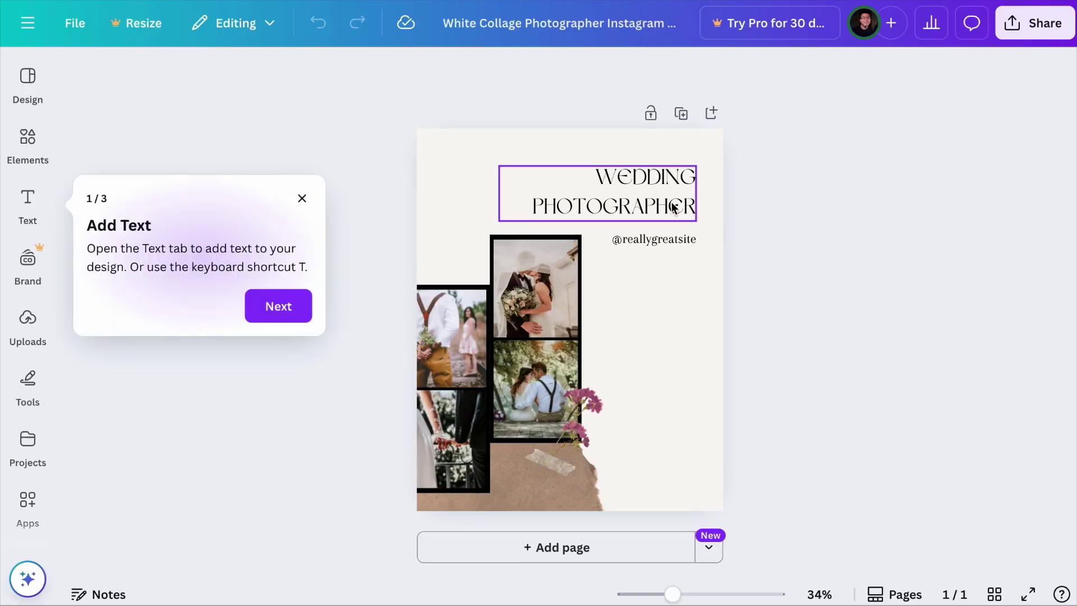
Step: Change the headline to JACK'S PHOTOGRAPHY and set the collage photos' transparency to 74
double_click(651, 180)
type("JACK'S")
left_click(534, 283)
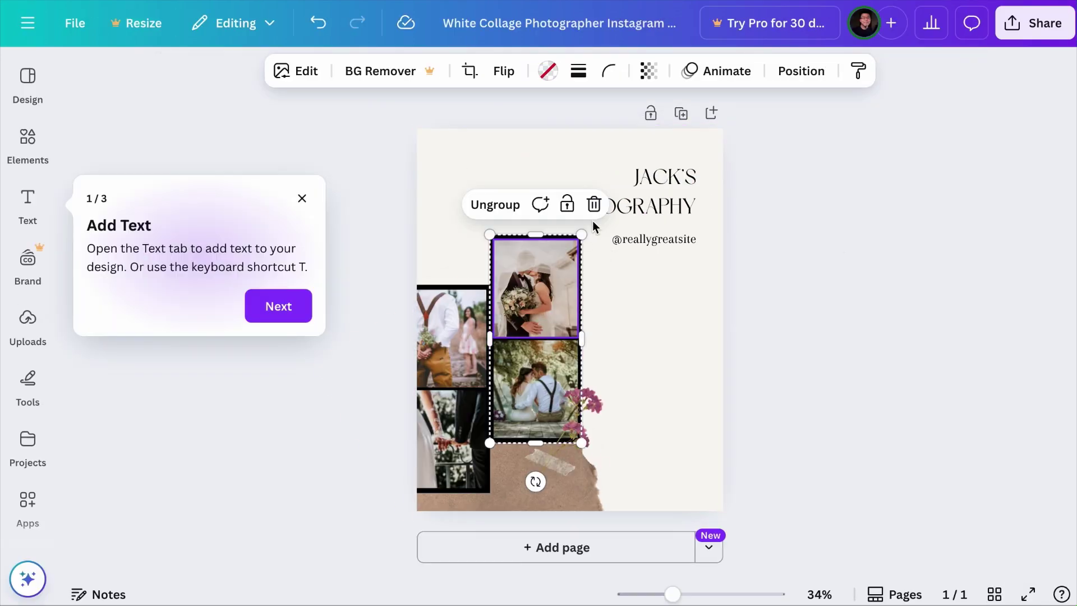
left_click(649, 70)
mouse_move(694, 139)
left_mouse_down()
mouse_move(630, 151)
mouse_move(687, 140)
left_mouse_up()
Step: Give the collage photos a Pan animation that plays on entry
left_click(718, 70)
left_click(205, 477)
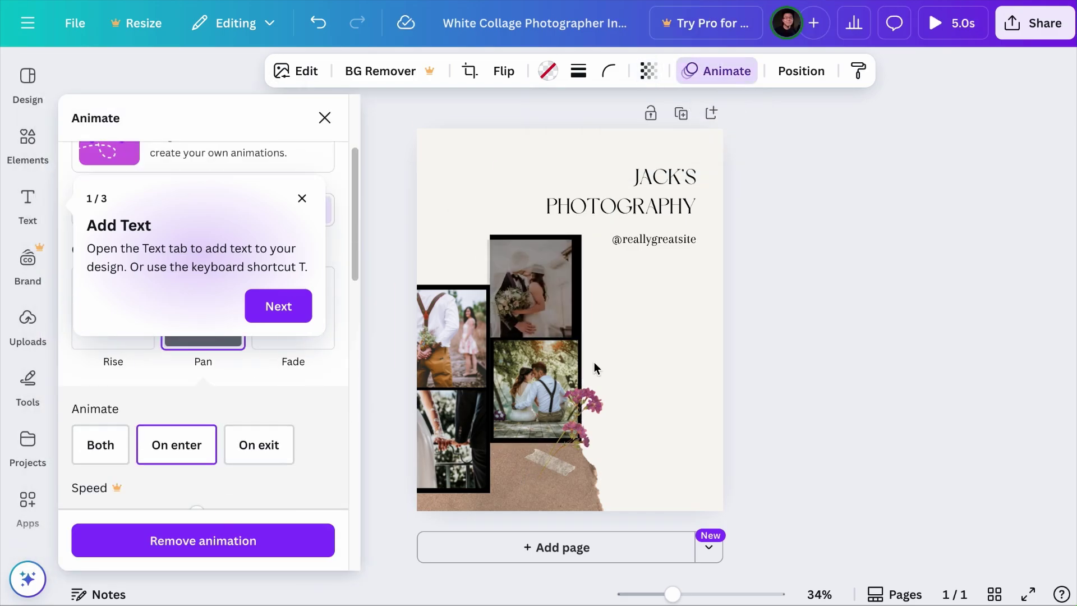
left_click(449, 337)
left_click(325, 116)
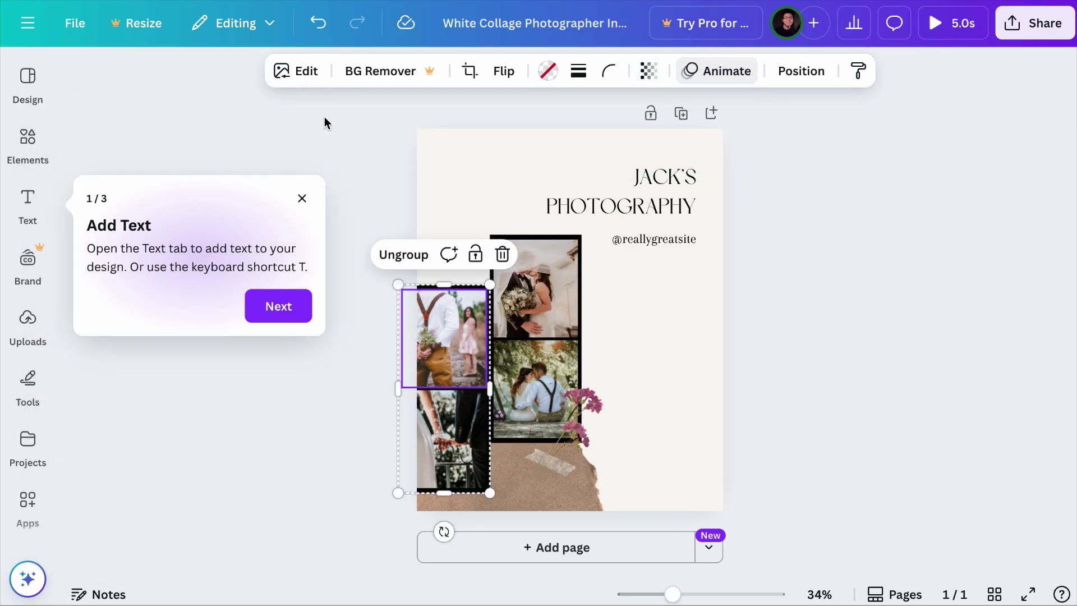
Step: Flip the torn paper horizontally and move it behind the photo collage
left_click(503, 70)
left_click(499, 115)
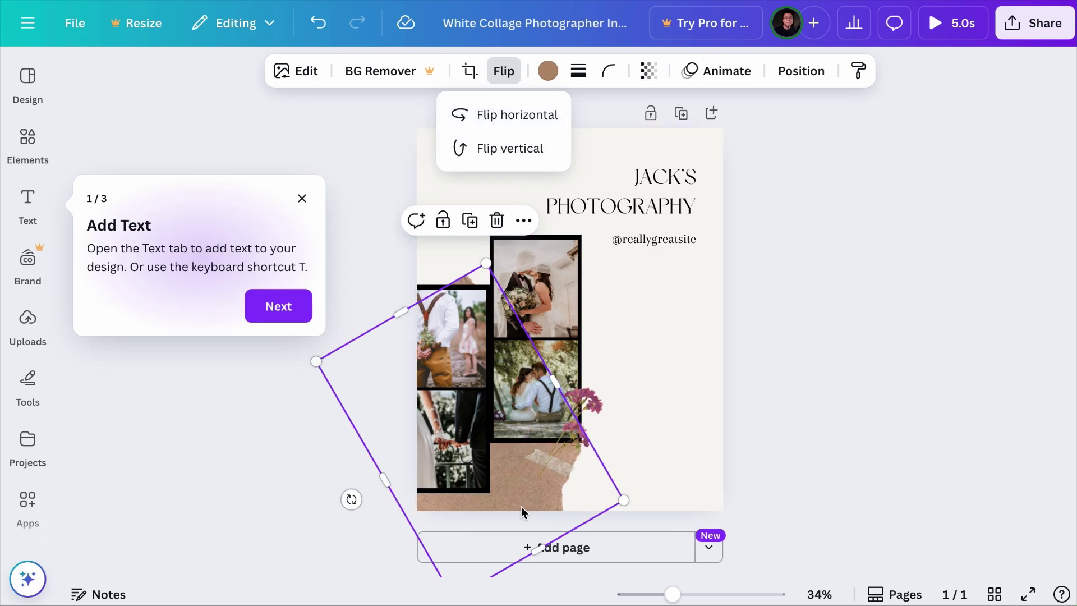
left_click_drag(511, 497, 541, 423)
left_click(693, 240)
left_click(385, 71)
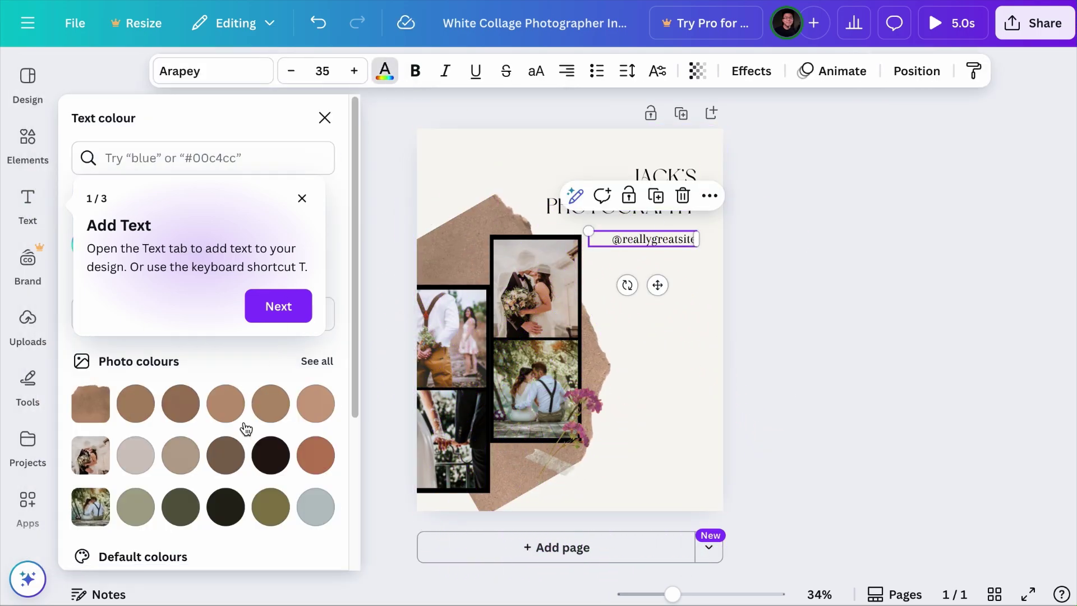
scroll(240, 447, "down", 5)
left_click(271, 537)
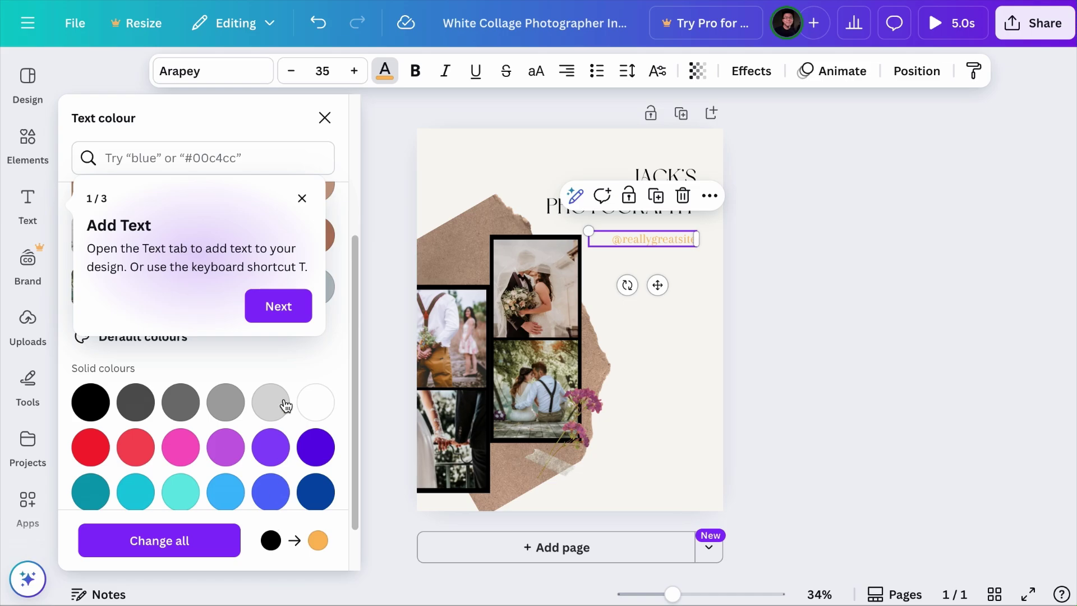
left_click(303, 200)
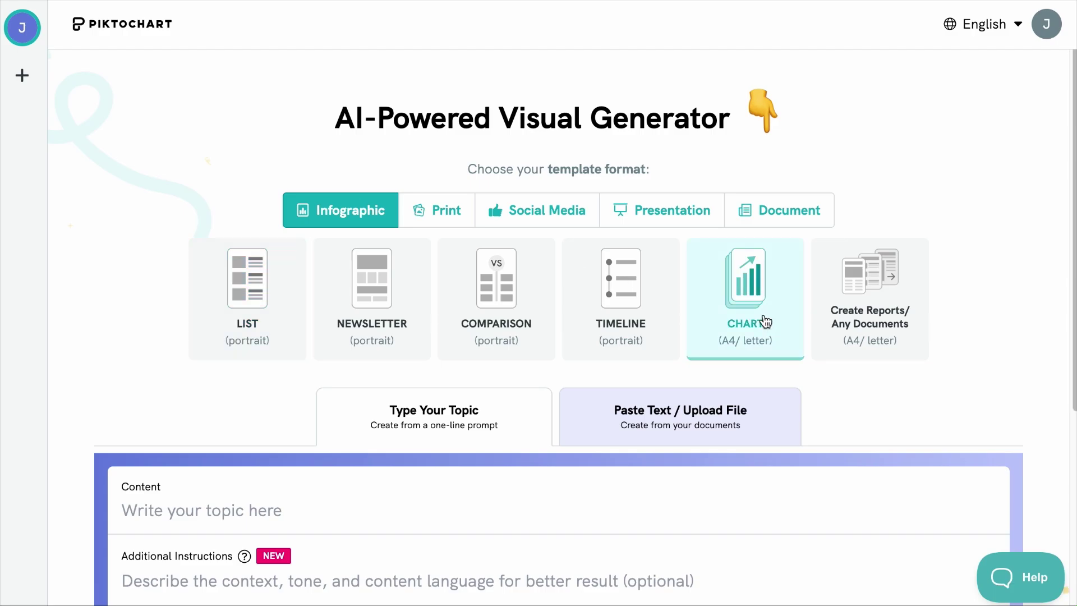
Step: Upload press15072024.pdf as the text source and generate charts from it
scroll(888, 439, "down", 3)
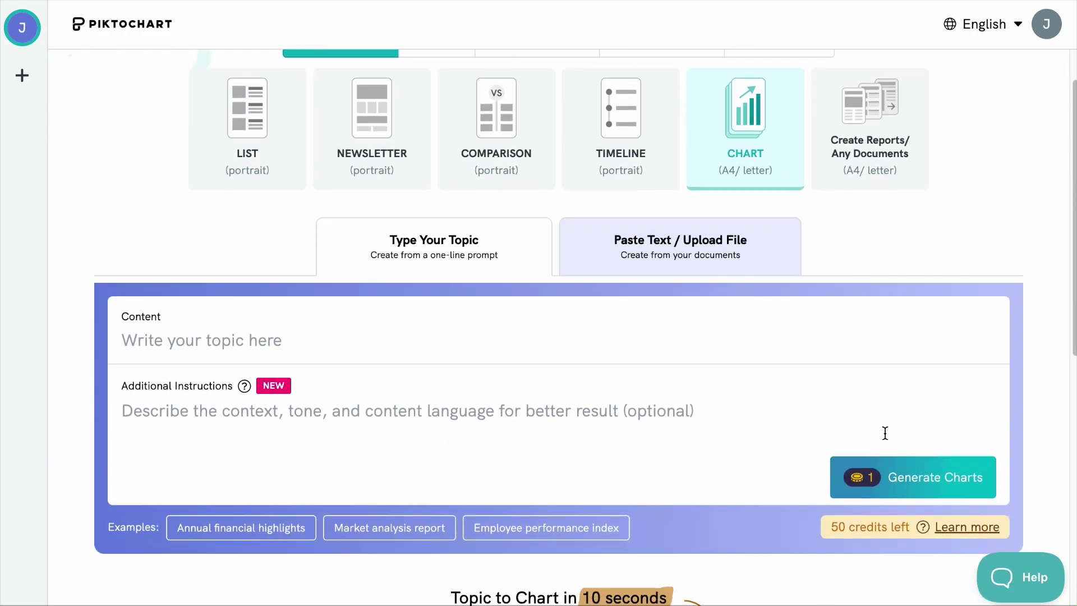
left_click(682, 255)
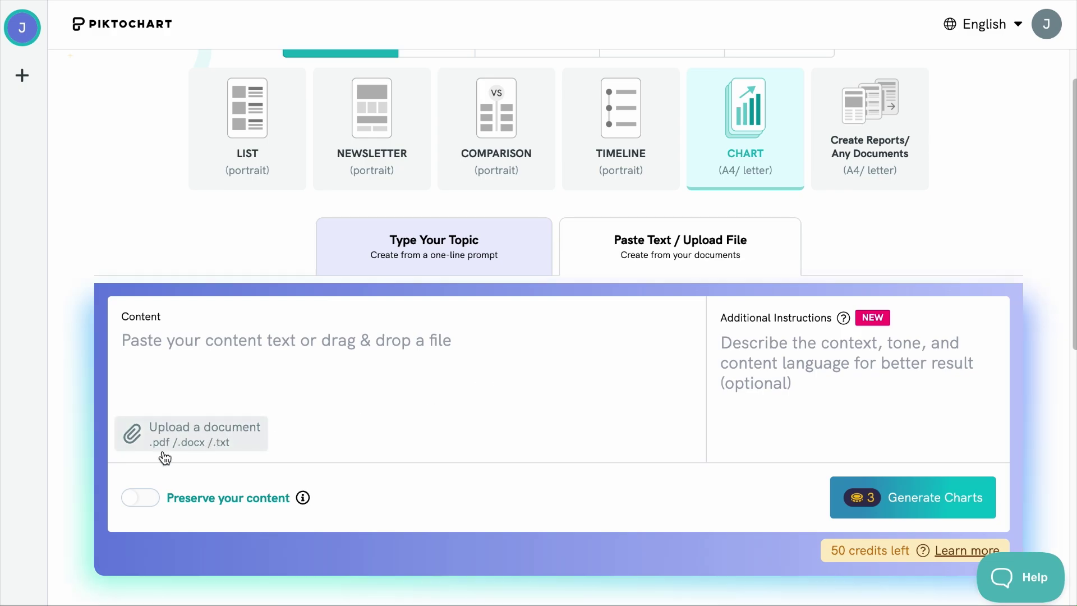
left_click_drag(774, 308, 333, 430)
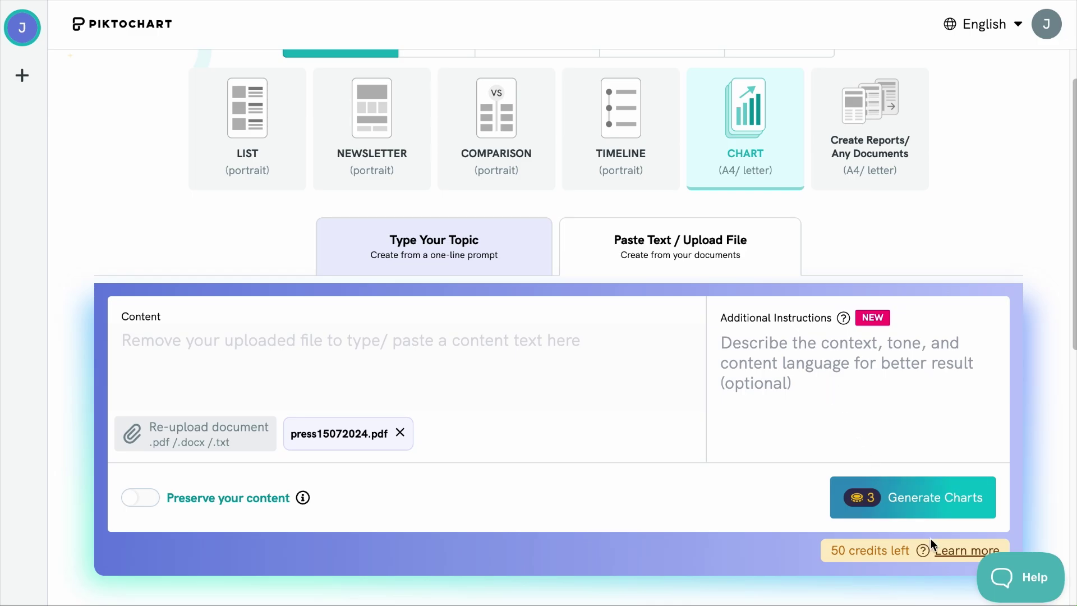
left_click(944, 503)
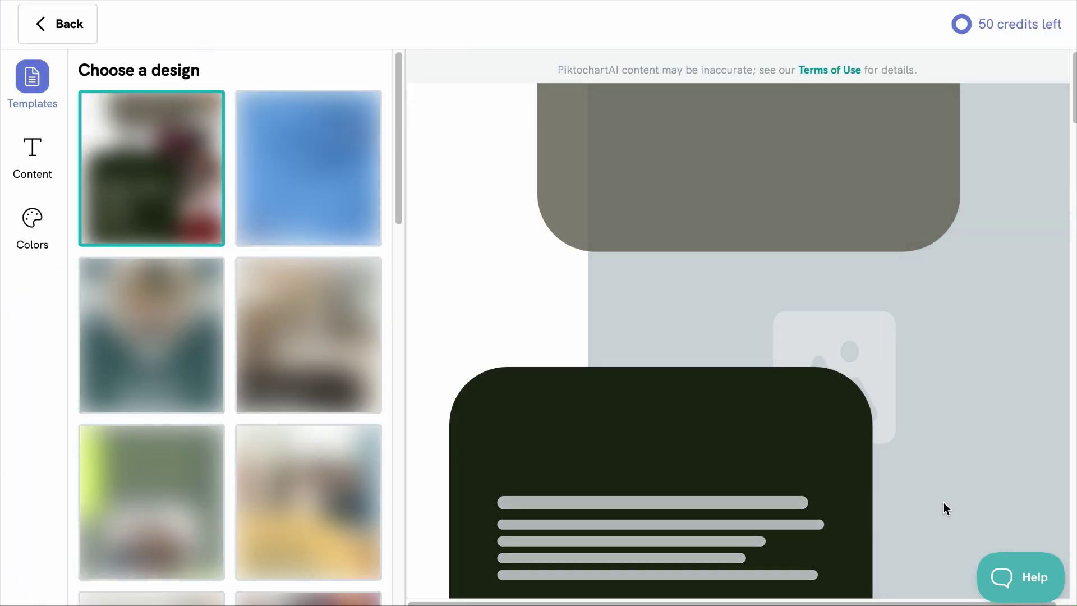
Step: Apply the navy and orange design to the marriage and divorce infographic, then save and edit it
scroll(944, 502, "down", 10)
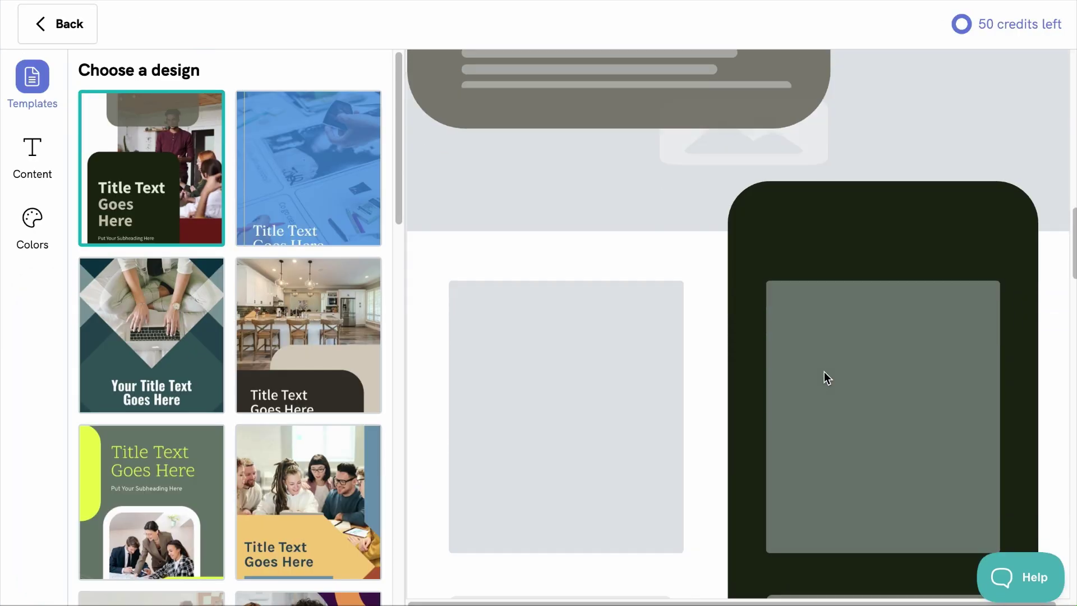
scroll(824, 371, "down", 10)
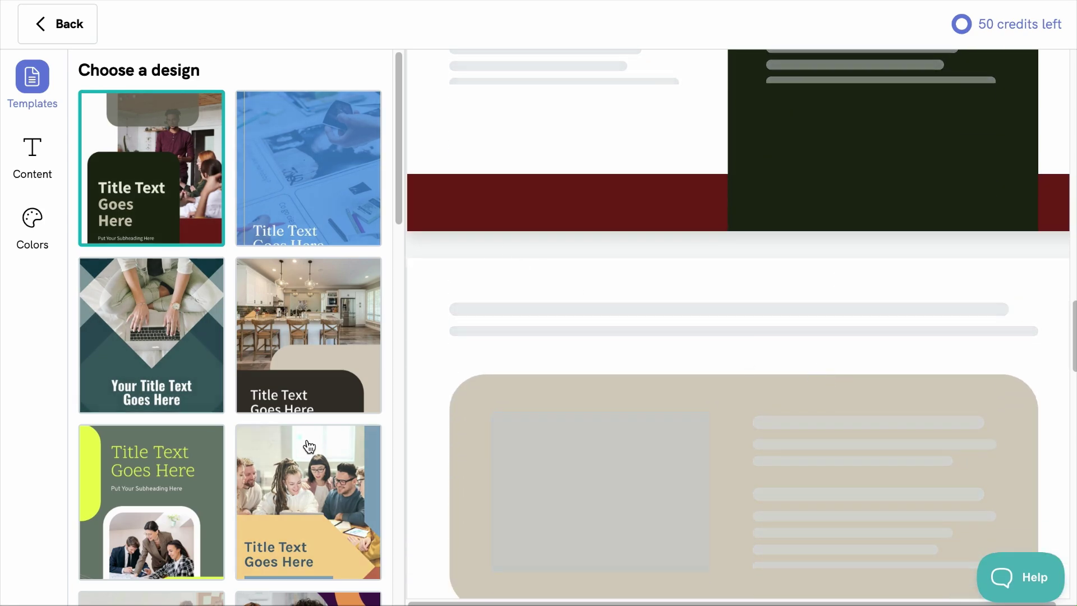
scroll(529, 388, "up", 10)
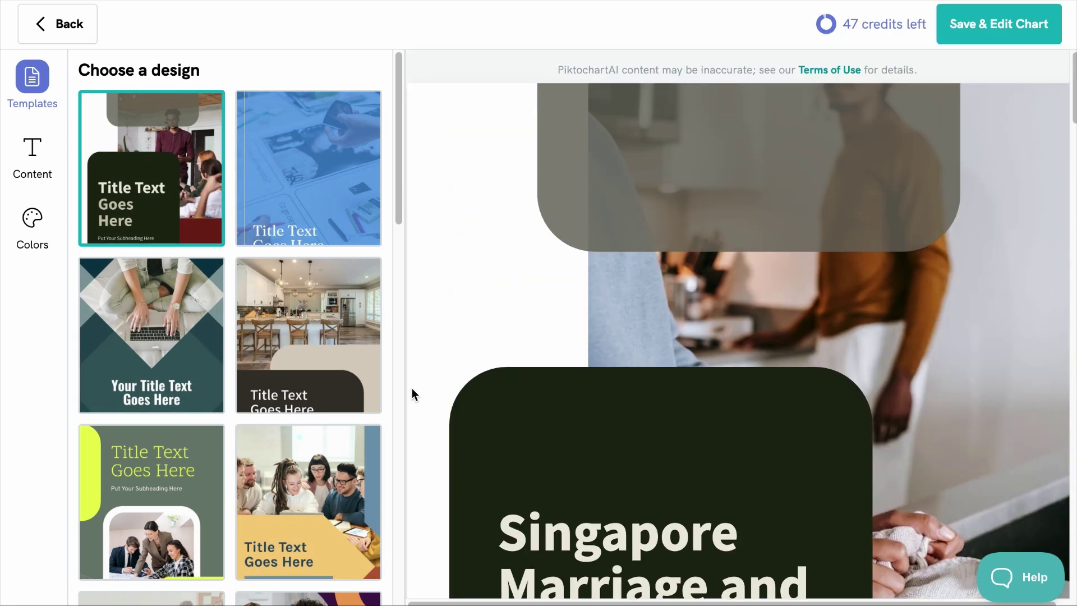
scroll(308, 408, "down", 2)
scroll(308, 407, "down", 8)
left_click(341, 286)
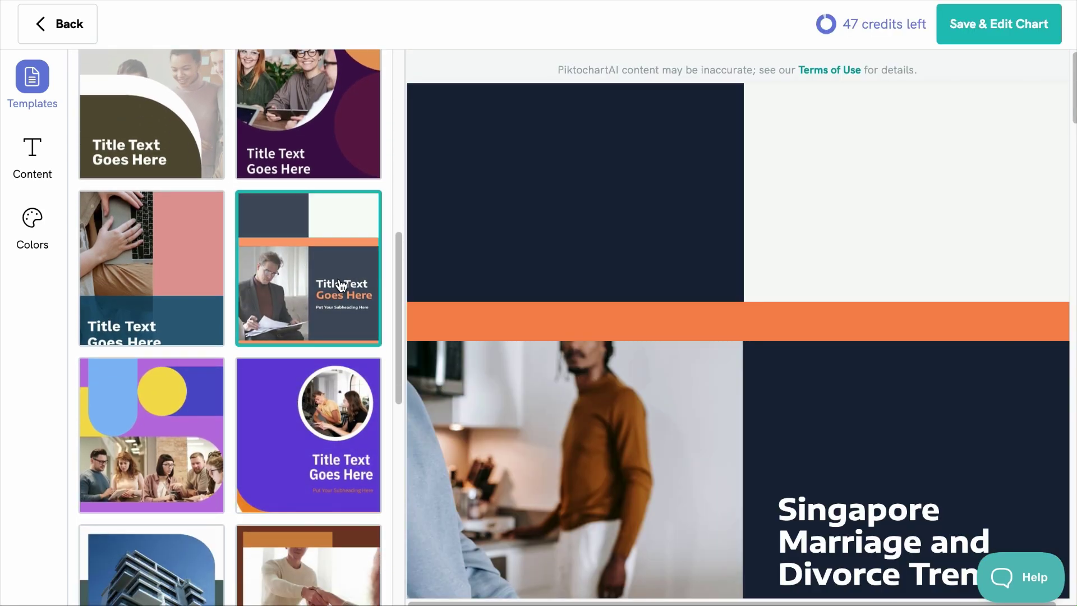
scroll(614, 317, "down", 12)
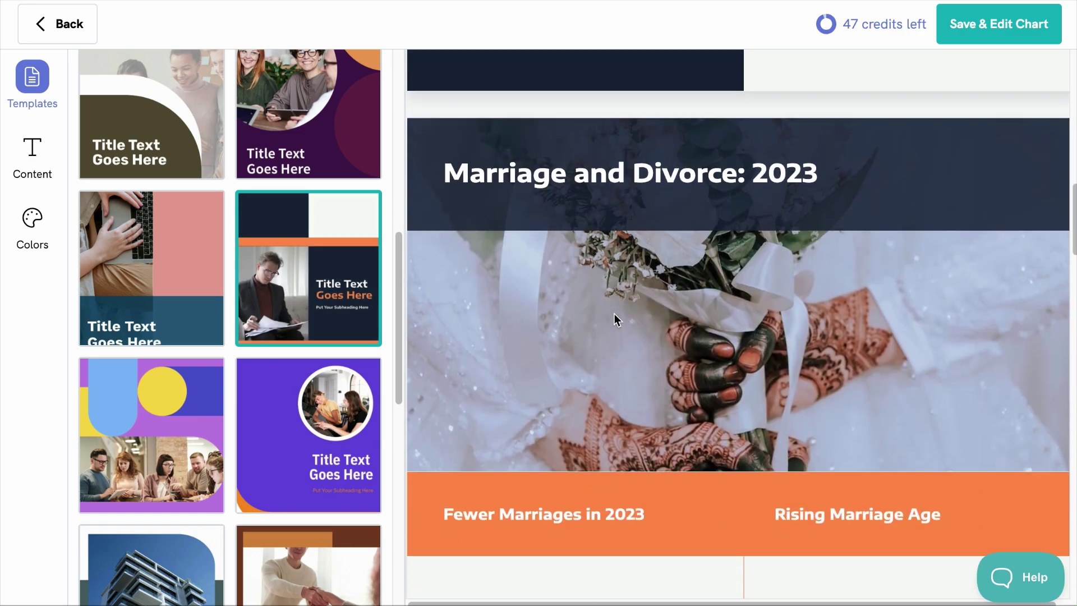
scroll(614, 317, "down", 10)
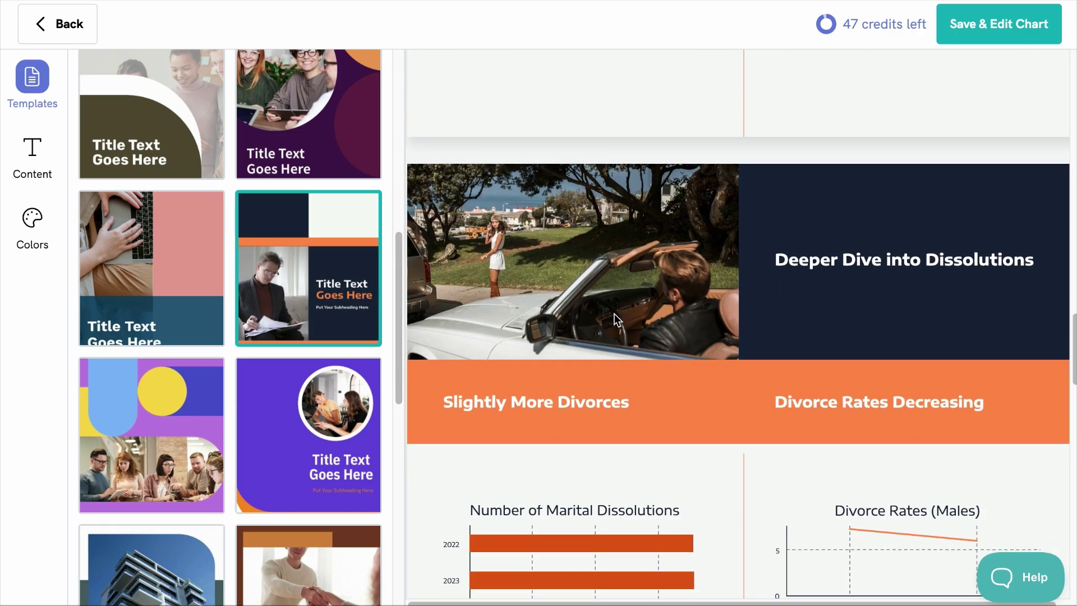
scroll(614, 315, "down", 5)
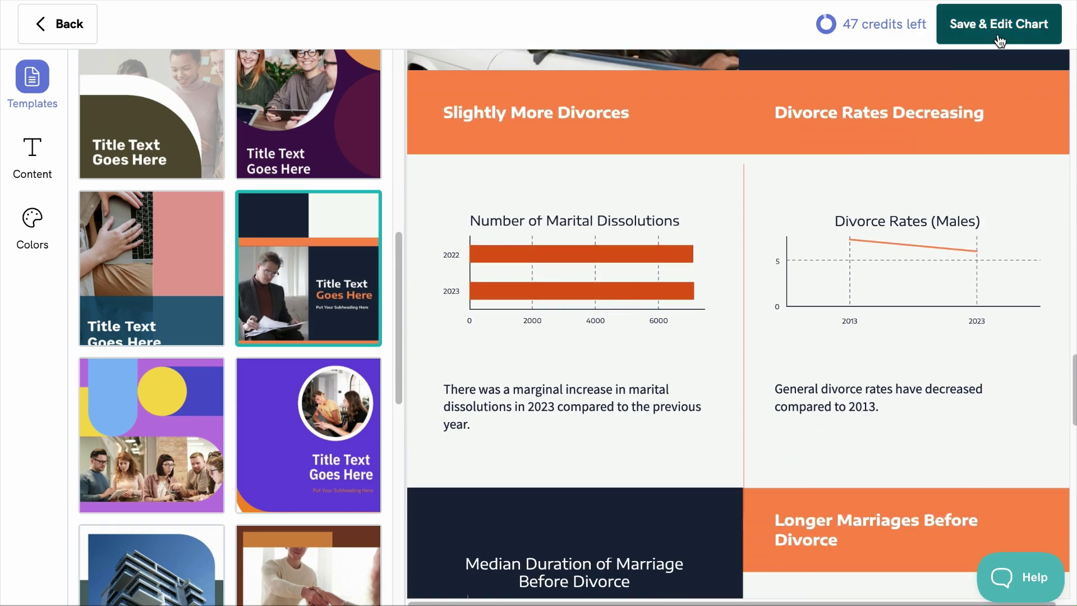
left_click(1000, 39)
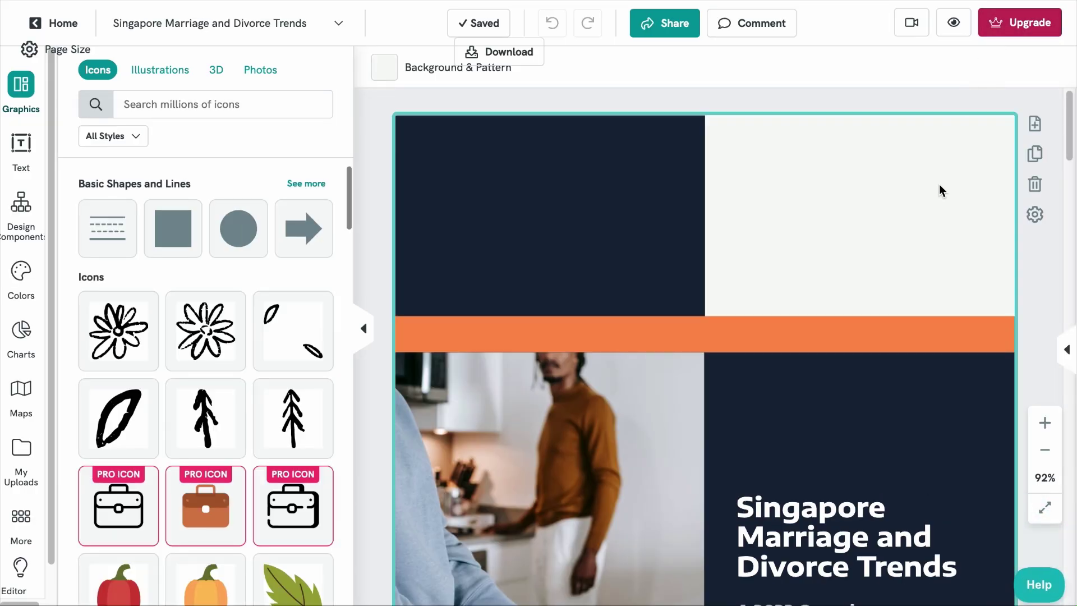
Step: Scroll through the infographic's pages and review its PNG download settings
scroll(875, 351, "down", 10)
scroll(875, 357, "down", 2)
scroll(820, 351, "down", 20)
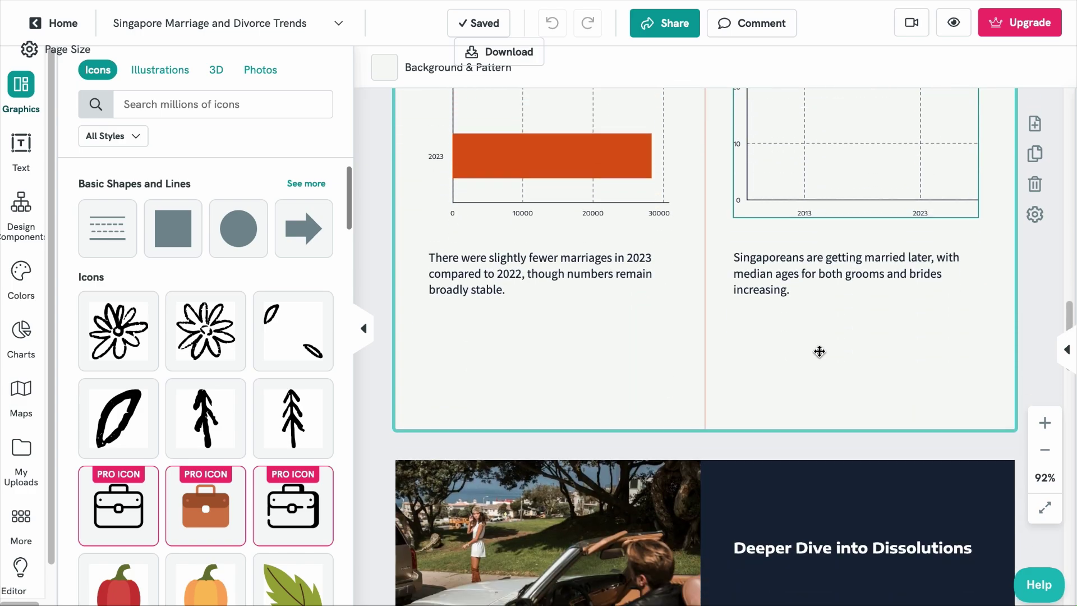
scroll(819, 357, "down", 10)
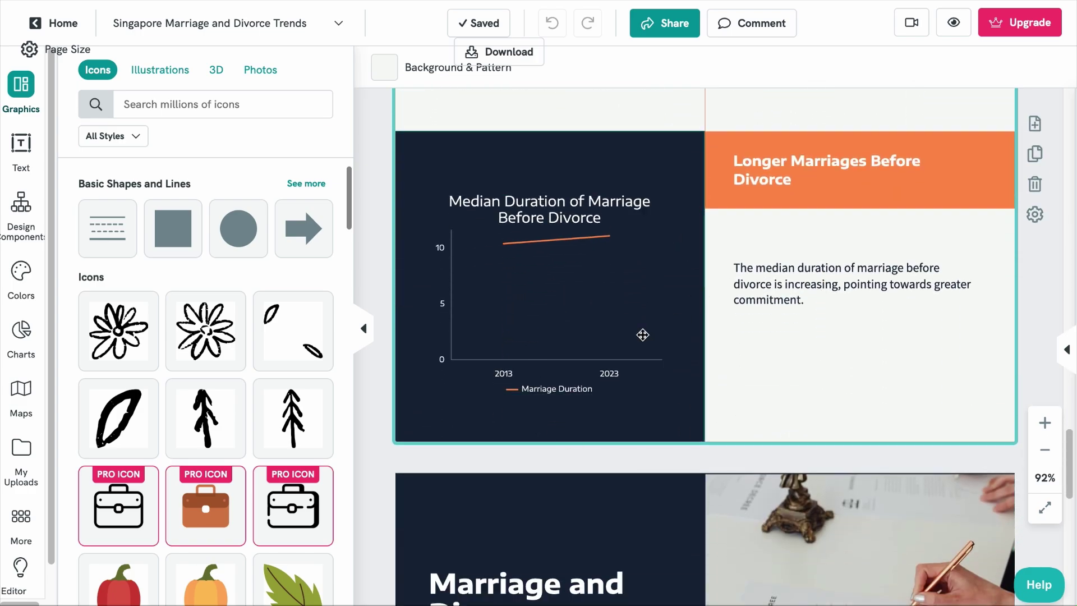
scroll(283, 318, "down", 15)
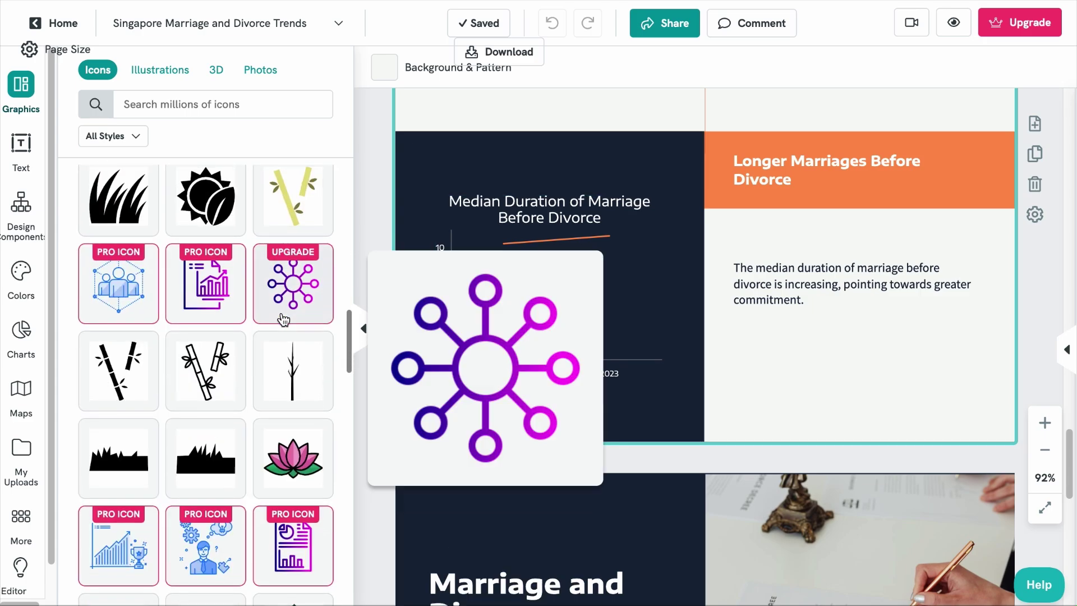
scroll(914, 385, "up", 15)
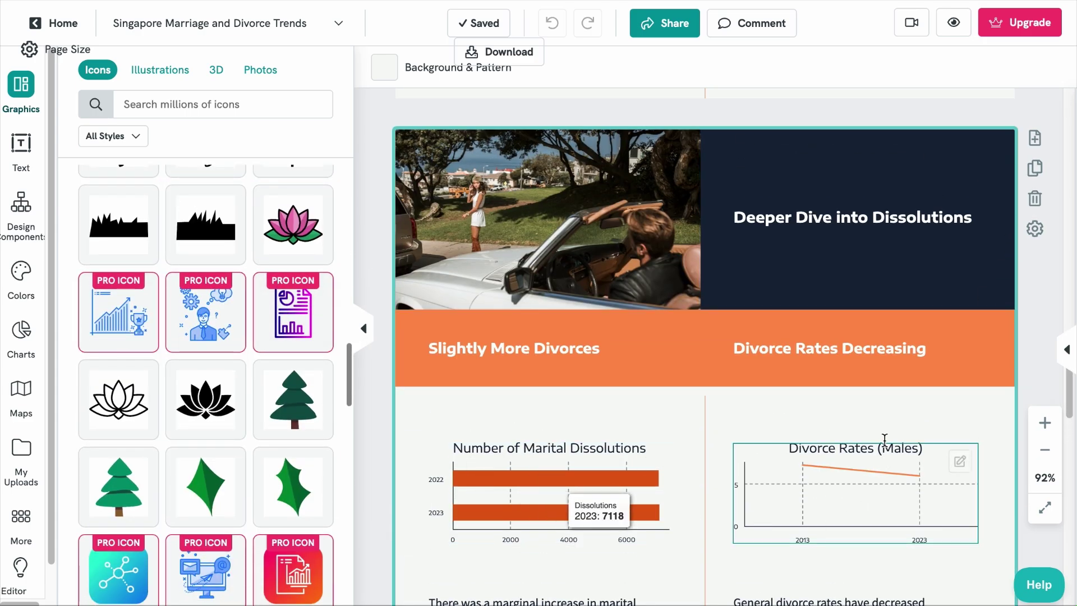
left_click(524, 60)
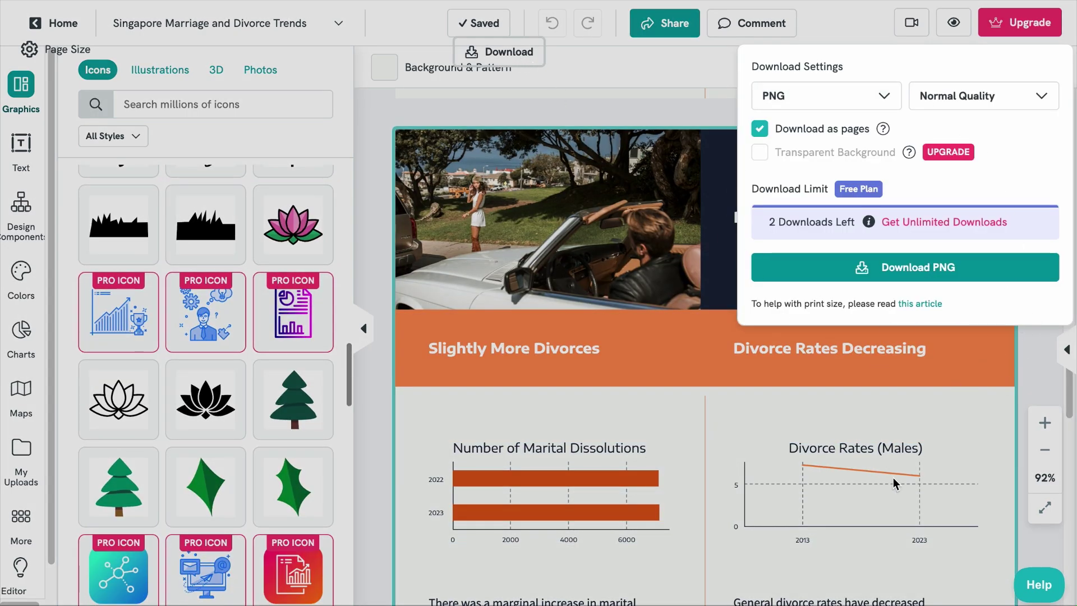
scroll(777, 478, "down", 2)
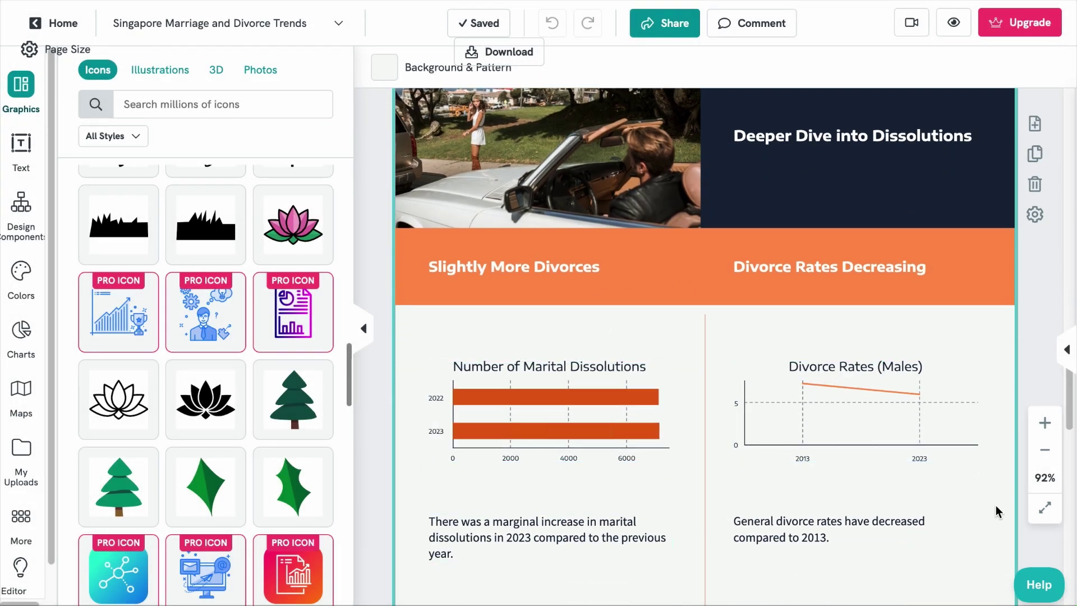
scroll(996, 509, "down", 20)
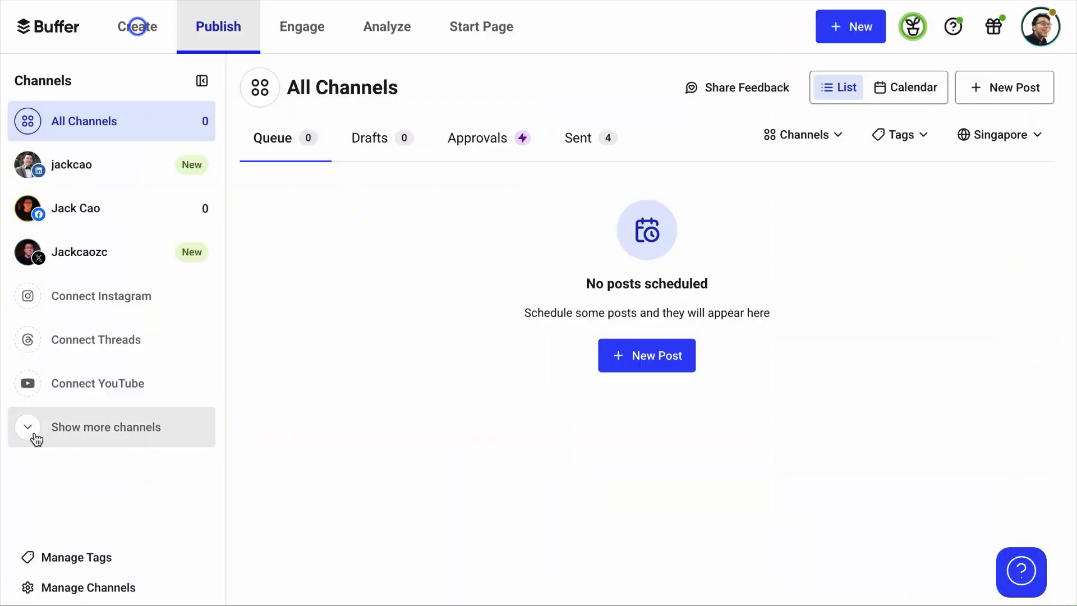
Step: Open the X channel's queue and start a new post in its next slot, viewing the date picker
scroll(72, 414, "down", 2)
scroll(76, 417, "up", 2)
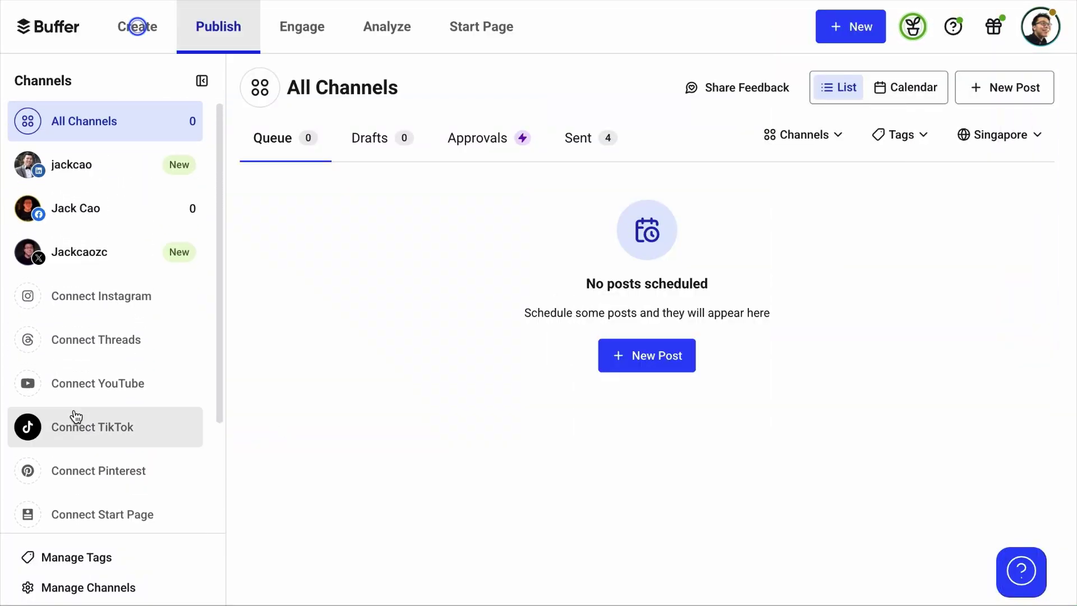
left_click(90, 258)
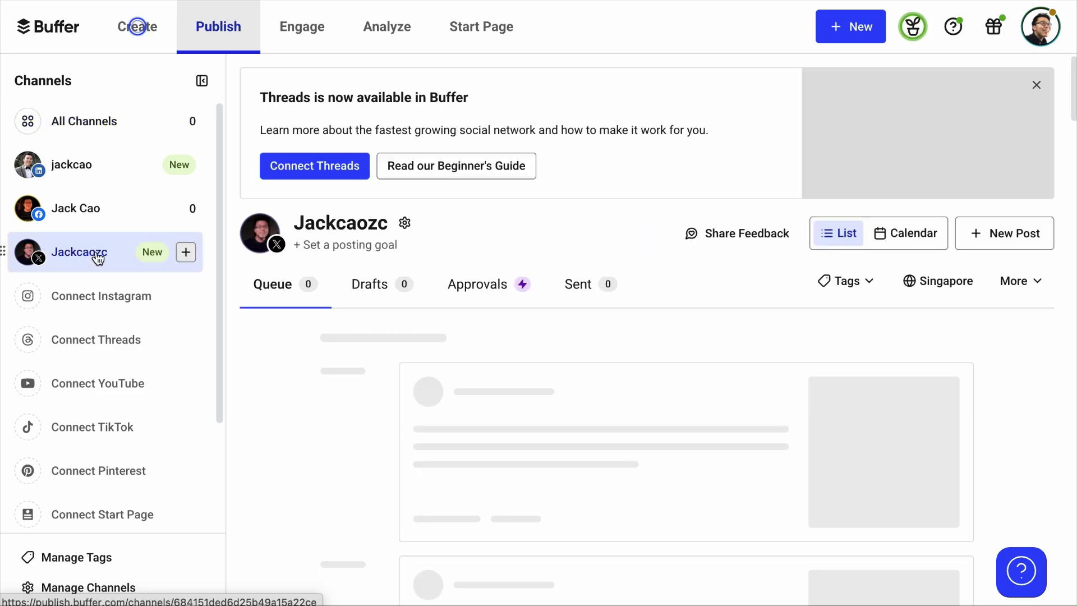
scroll(357, 259, "down", 1)
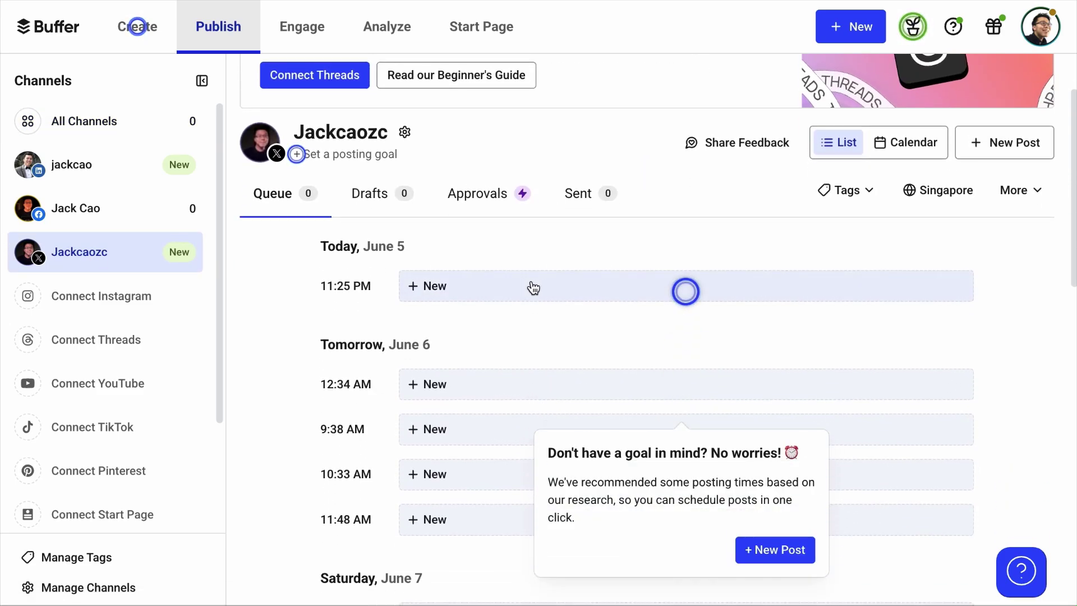
left_click(685, 310)
left_click(220, 537)
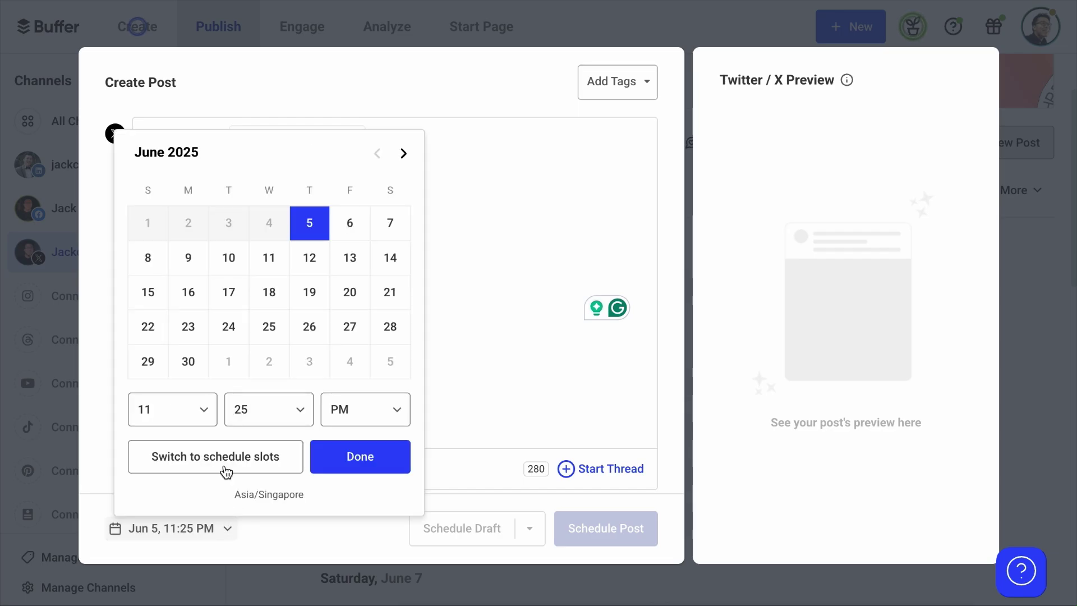
Step: Discard the unfinished post and return to the All Channels queue
left_click(1031, 294)
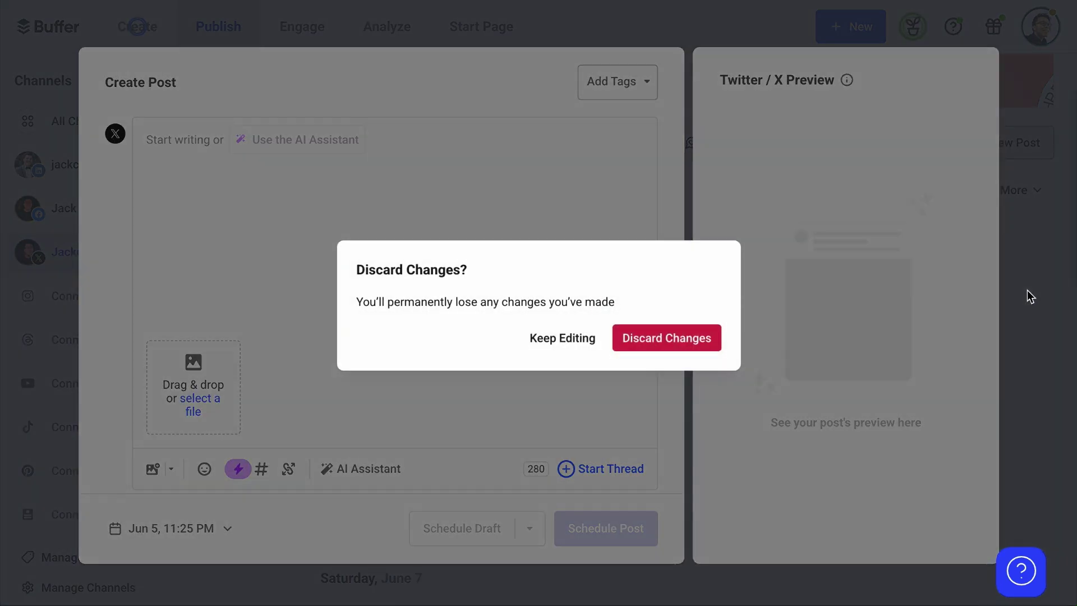
left_click(650, 339)
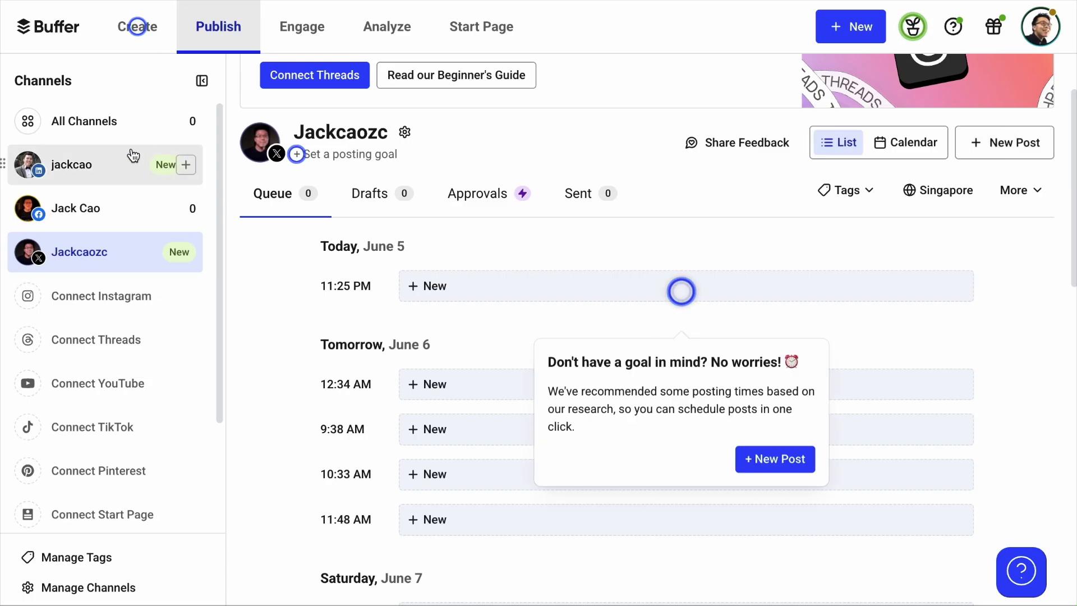
left_click(98, 122)
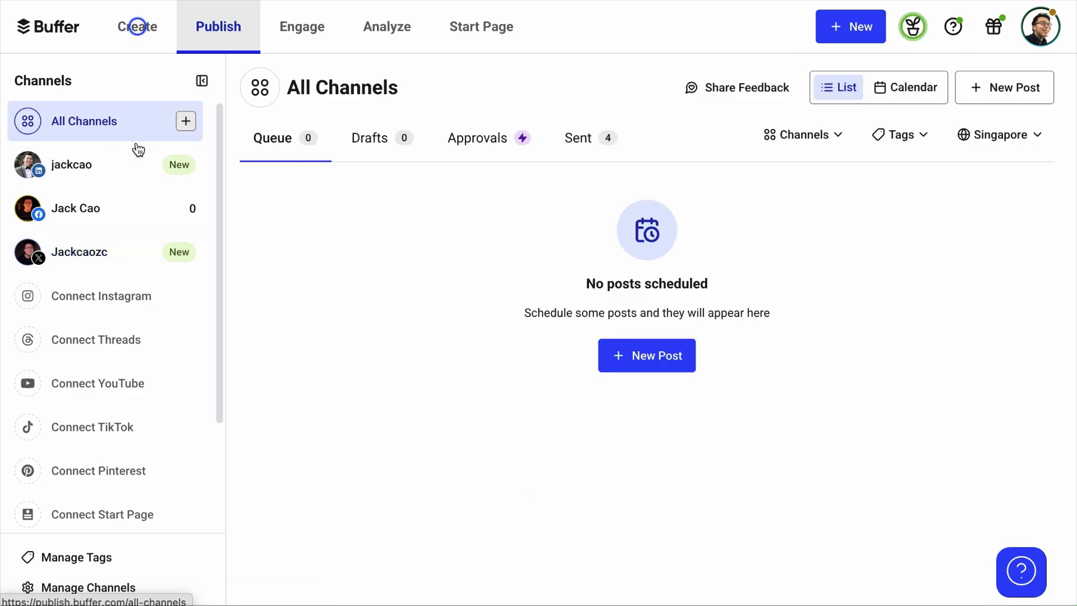
Step: Start a new post for the X channel with a customized version per network
left_click(661, 362)
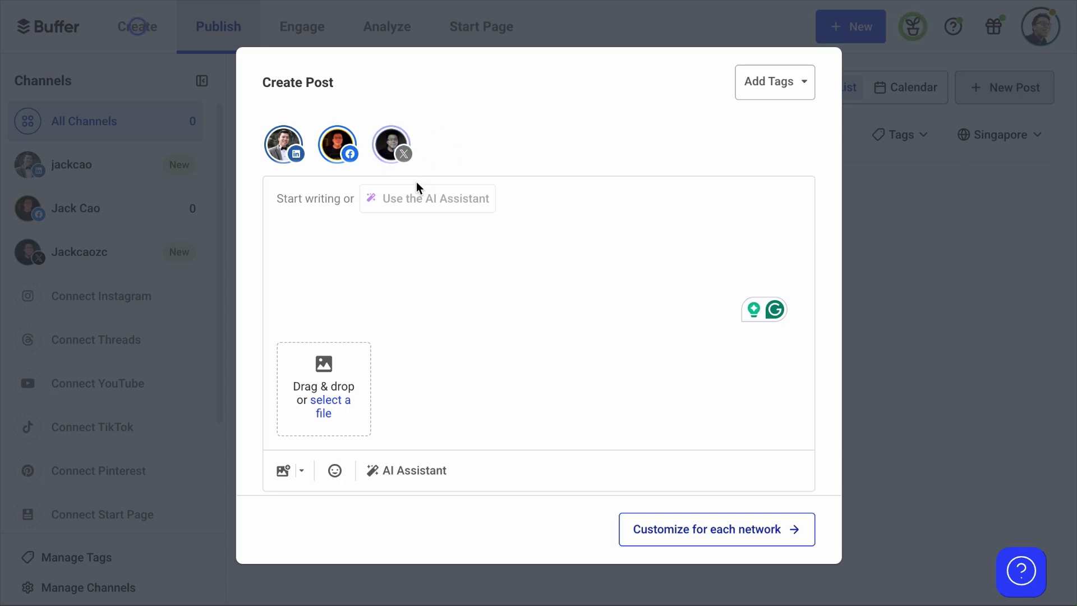
left_click(391, 144)
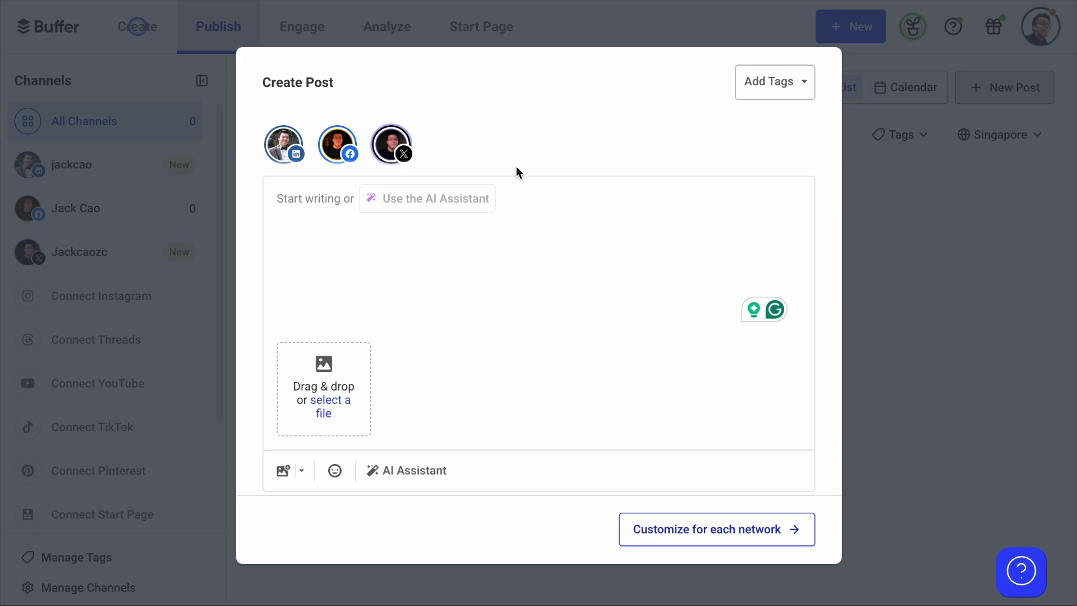
left_click(686, 526)
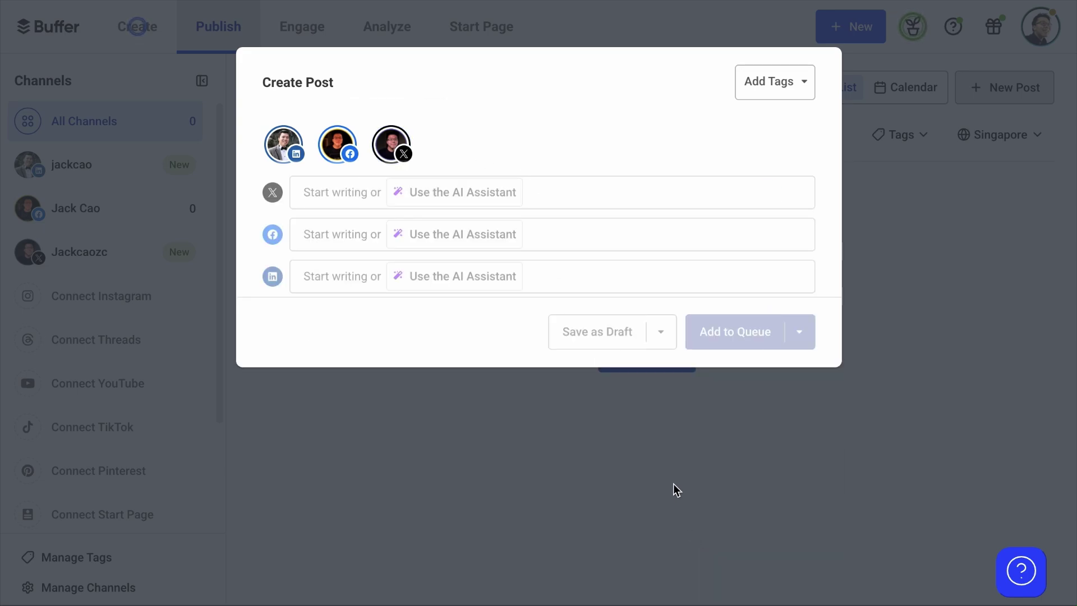
left_click(343, 206)
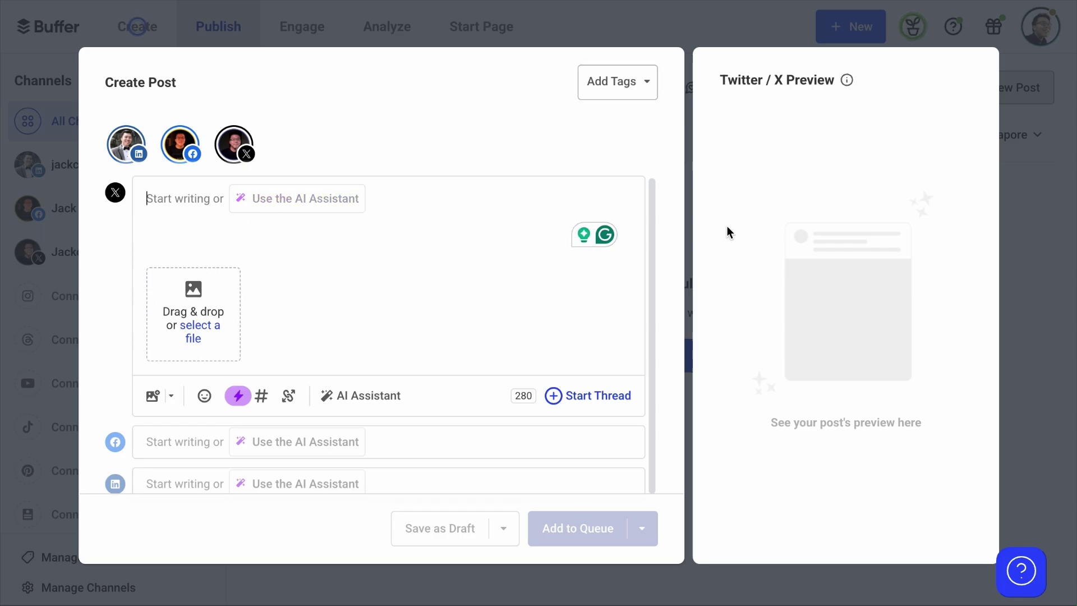
Step: Discard the draft, then view the LinkedIn and Facebook channel queues
left_click(1073, 282)
left_click(666, 336)
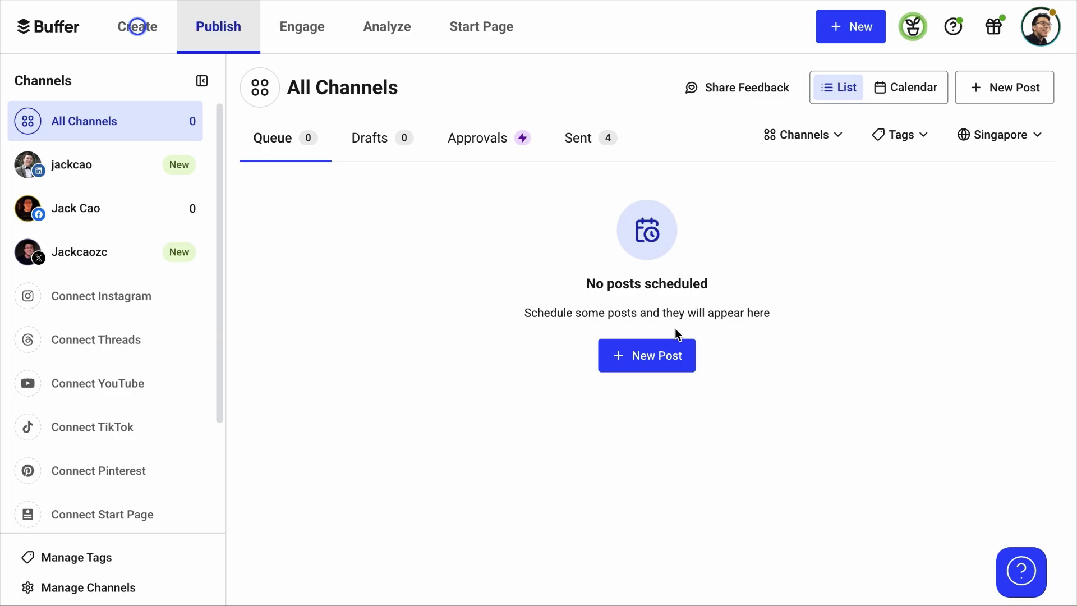
left_click(108, 176)
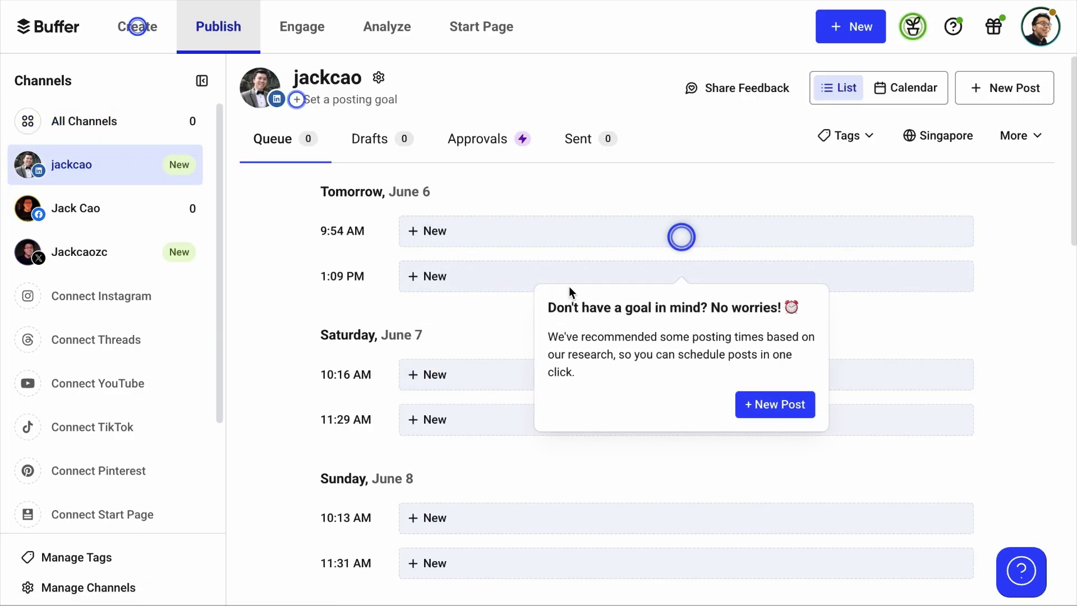
left_click(129, 220)
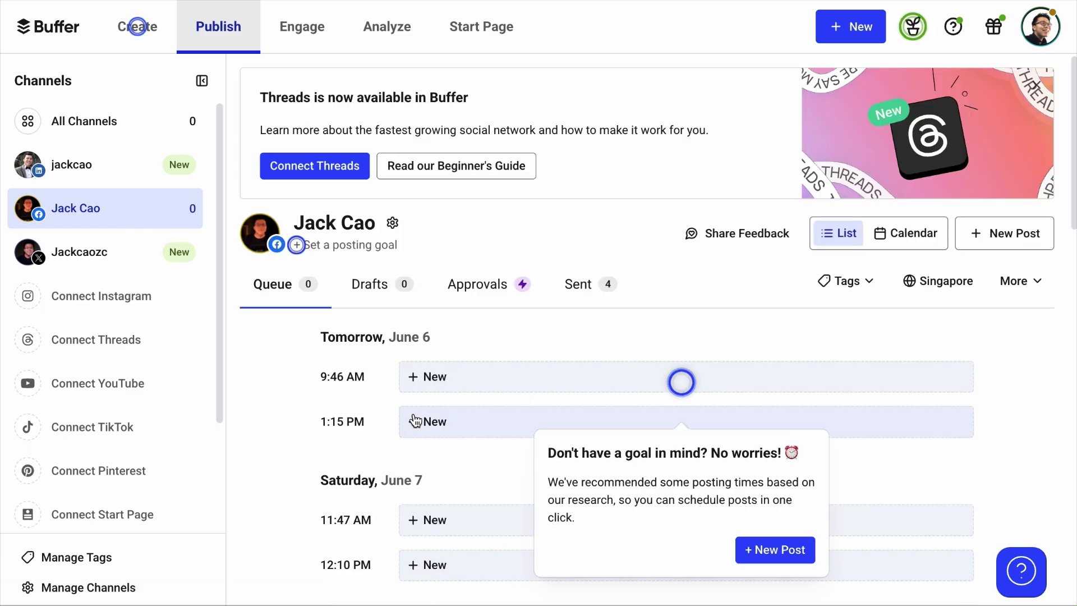
Step: Turn off Sunday and Monday in the Facebook channel's posting schedule
left_click(392, 222)
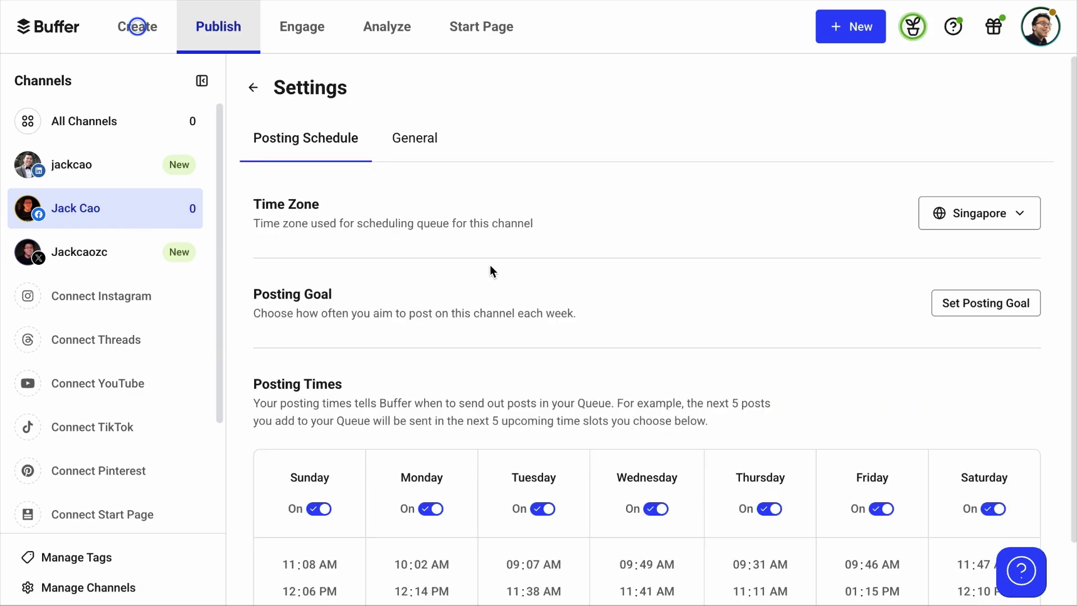
scroll(353, 415, "down", 2)
left_click(331, 435)
left_click(432, 434)
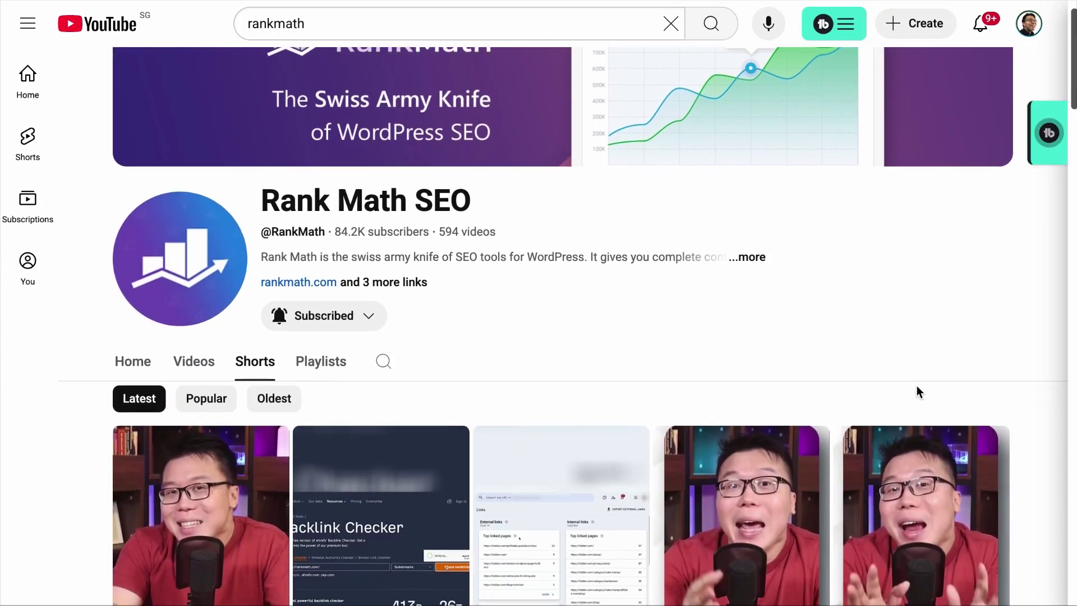
scroll(917, 391, "down", 15)
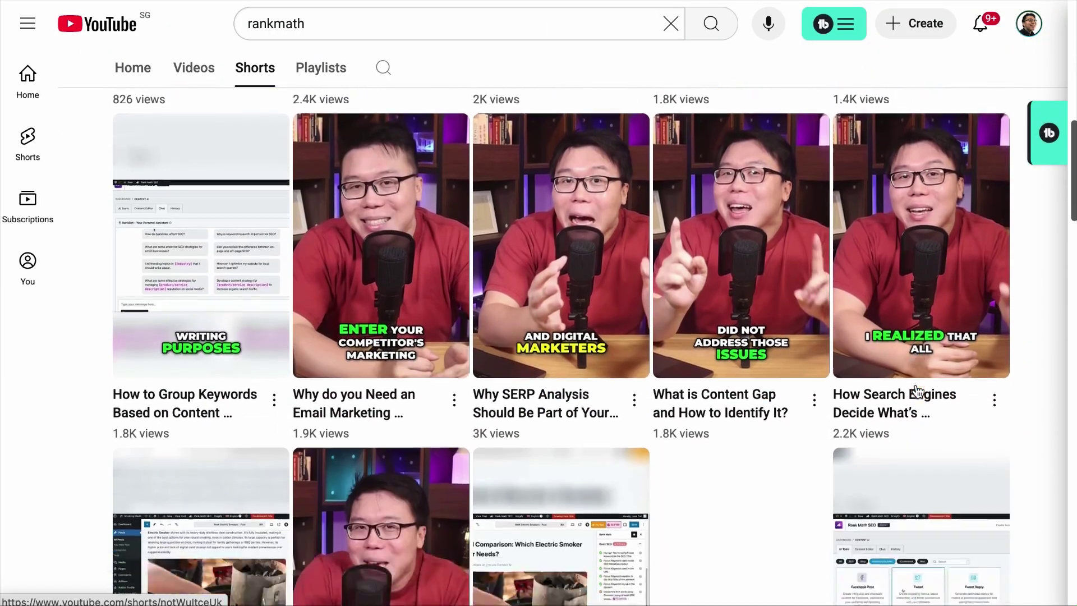
scroll(916, 389, "down", 3)
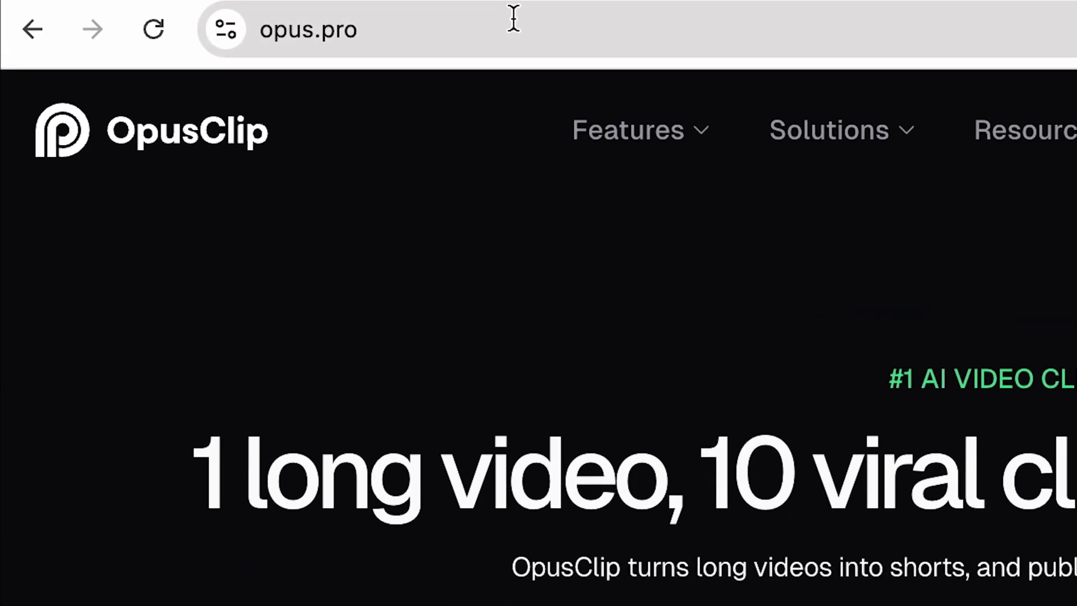
Step: Paste the YouTube video link into OpusClip and request free clips from it
left_click(513, 20)
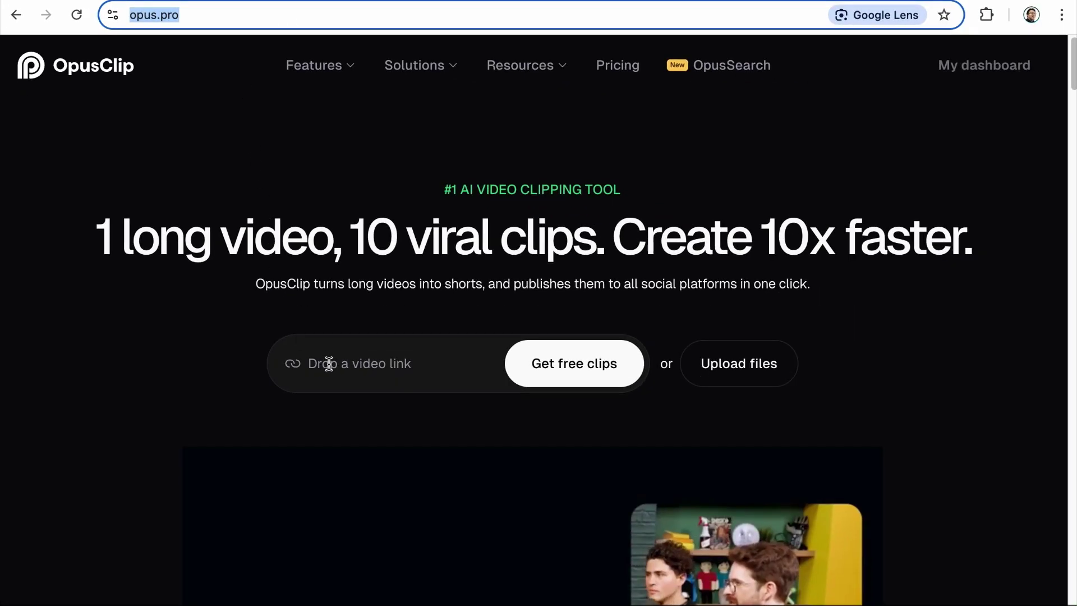
left_click(328, 363)
type("https://www.youtube.com/watch?v=j1SihxzvAFQ")
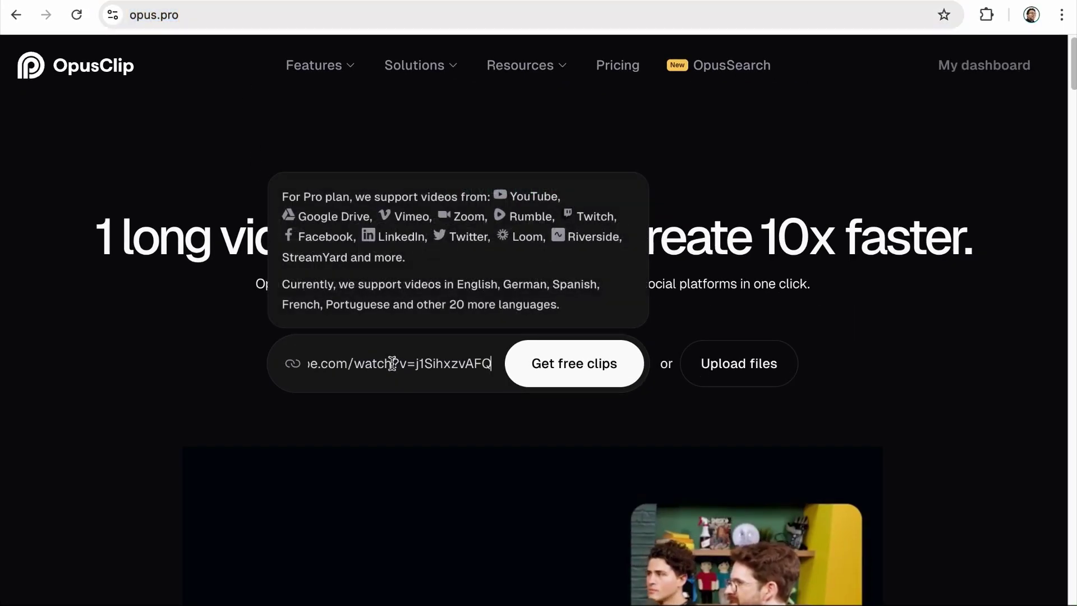
left_click(577, 370)
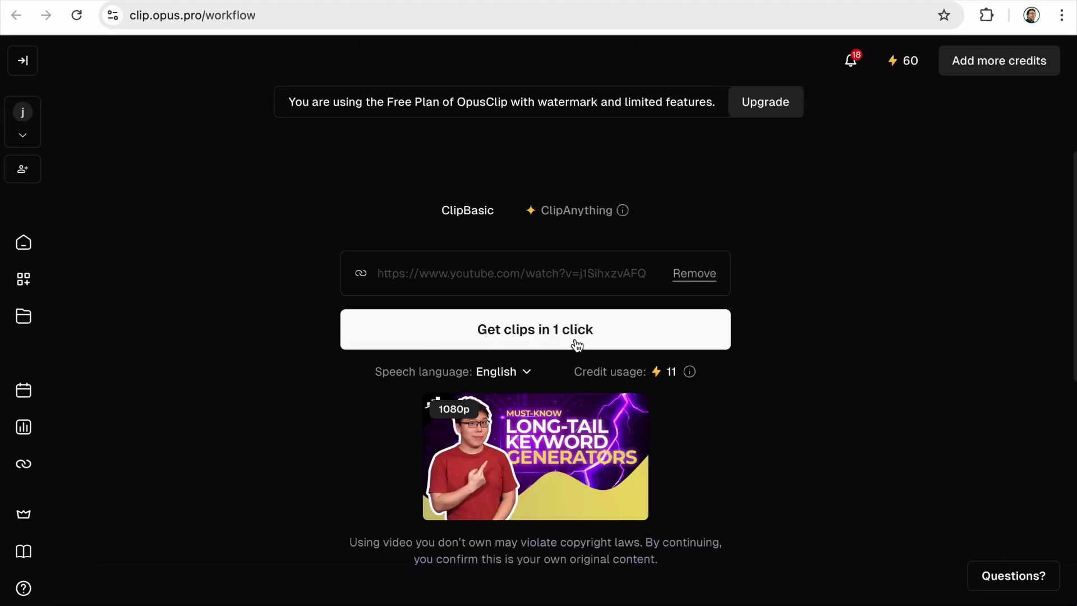
left_click(559, 330)
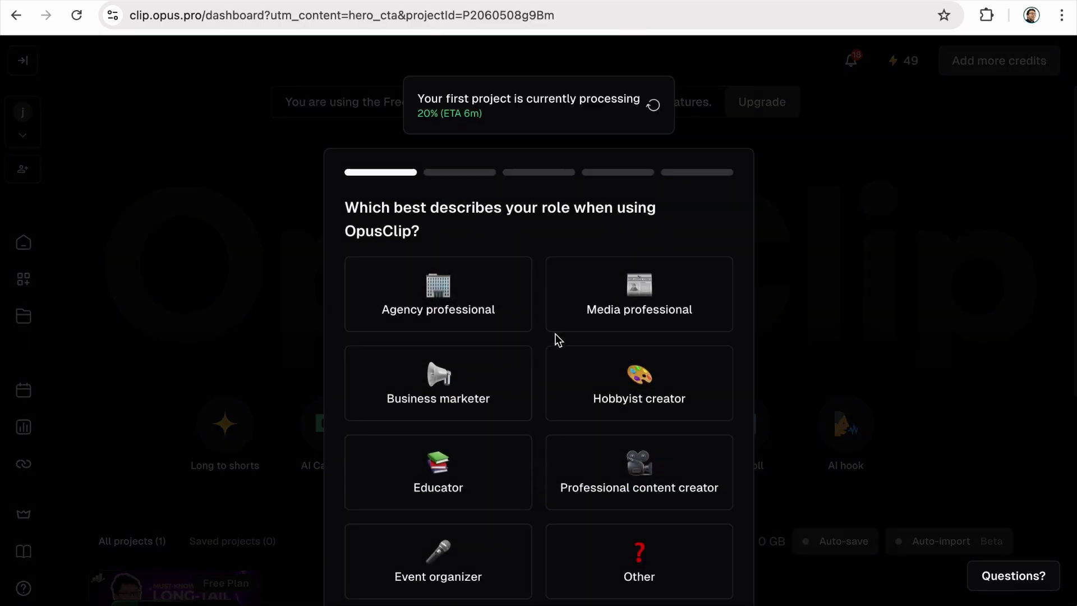
Step: Answer the onboarding survey (role, organization size, followers, search engine) and decline YouTube auto-import
left_click(490, 481)
left_click(618, 305)
left_click(515, 308)
left_click(539, 268)
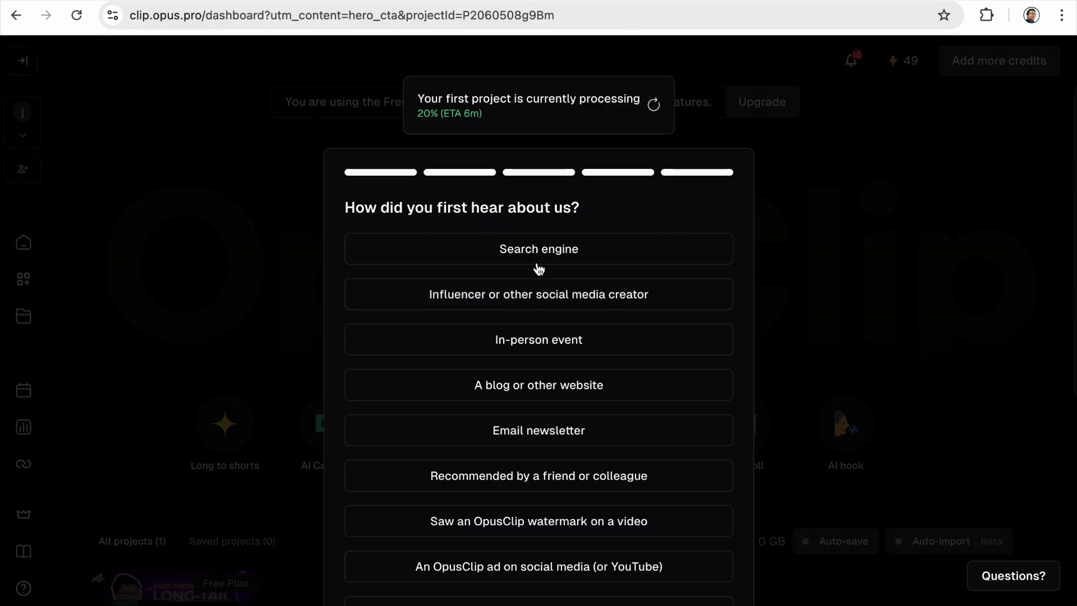
left_click(538, 263)
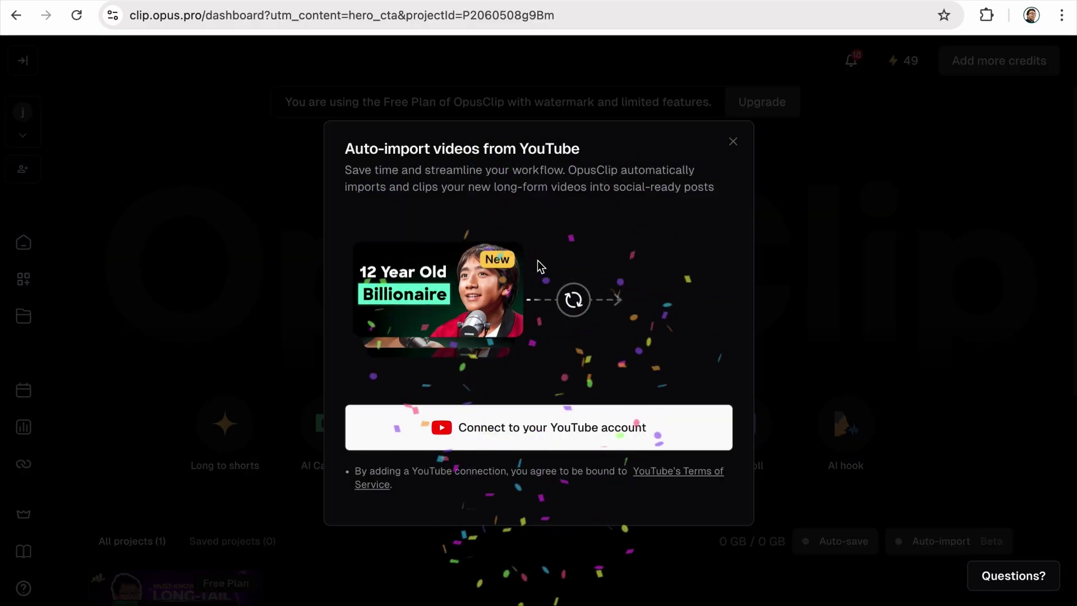
left_click(735, 144)
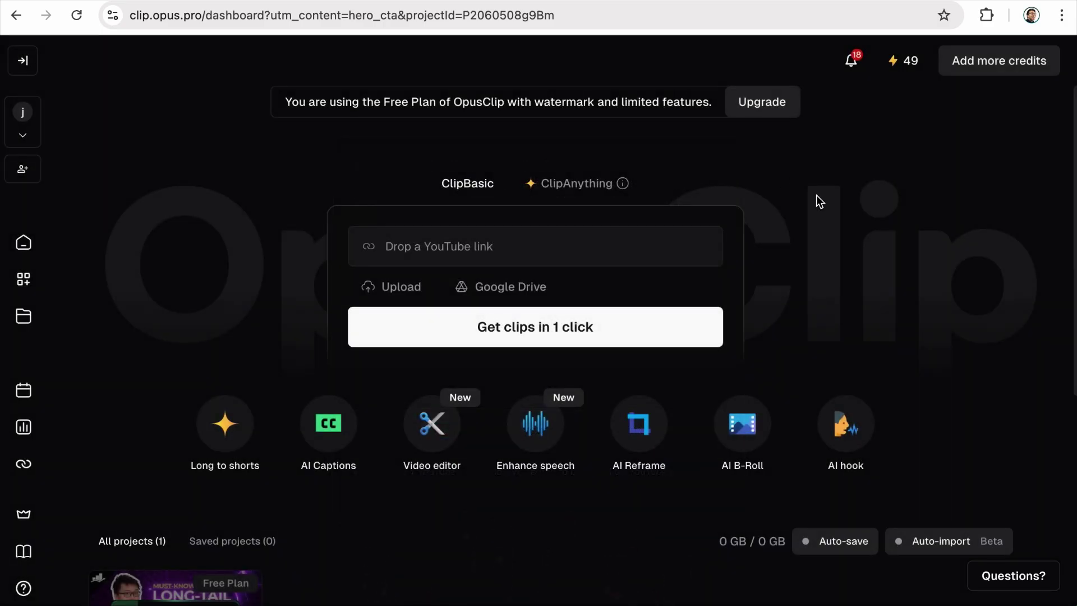
scroll(816, 194, "down", 6)
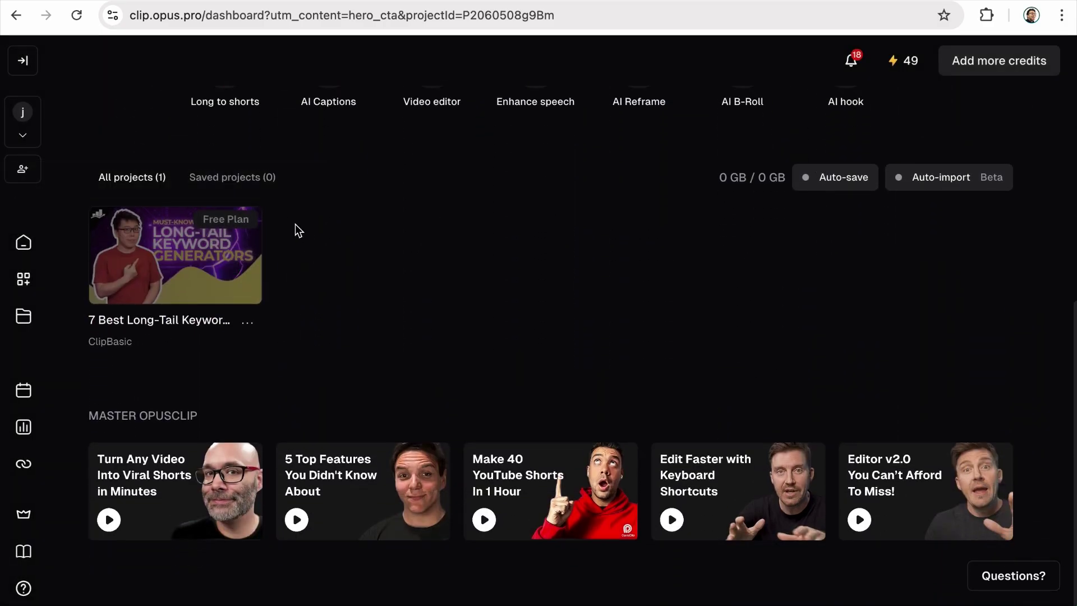
Step: Open the project's 17 clips and preview 'Long Tail Keywords: Generate a List in Minutes!'
left_click(188, 244)
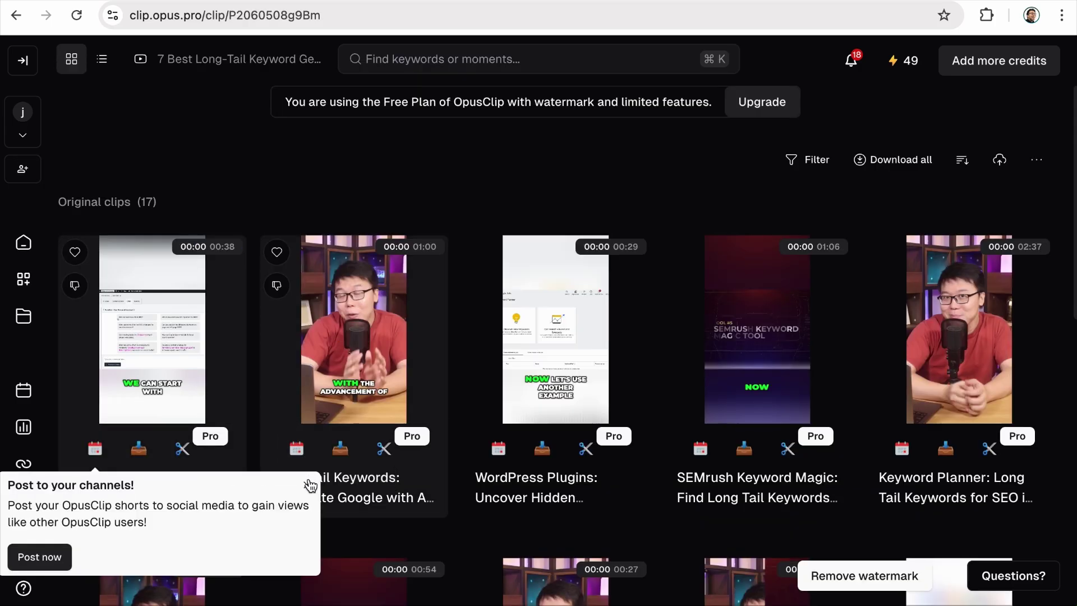
left_click(311, 486)
scroll(336, 481, "down", 10)
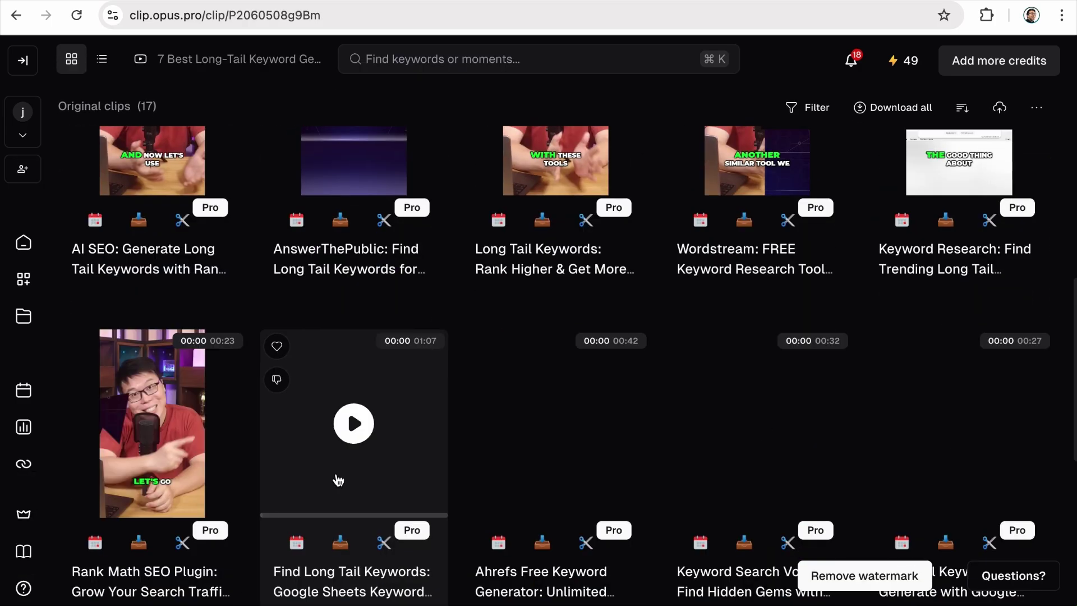
scroll(336, 480, "down", 5)
scroll(337, 476, "up", 15)
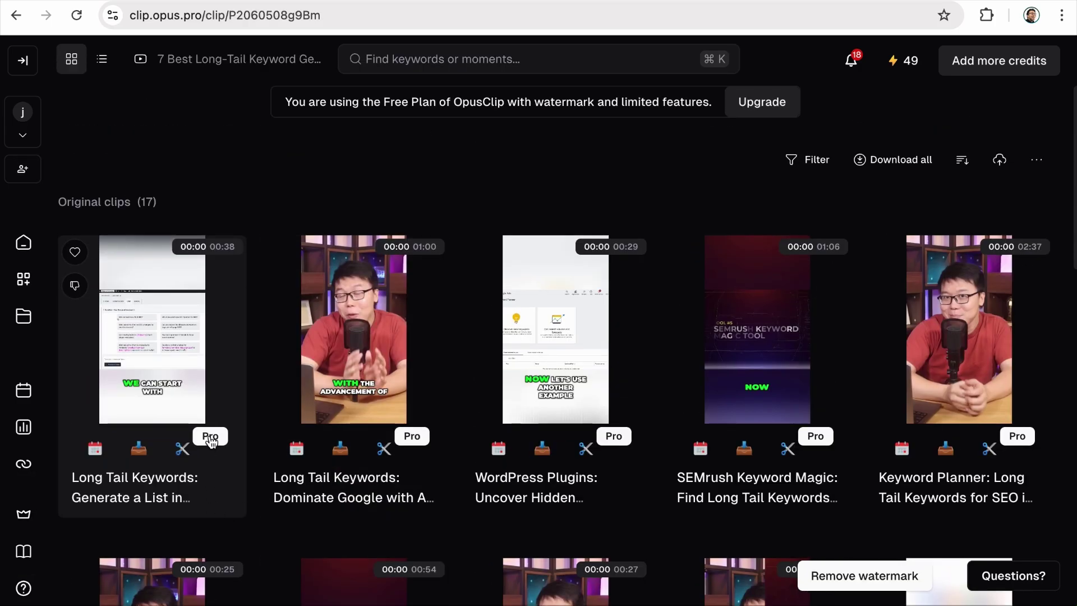
left_click(211, 442)
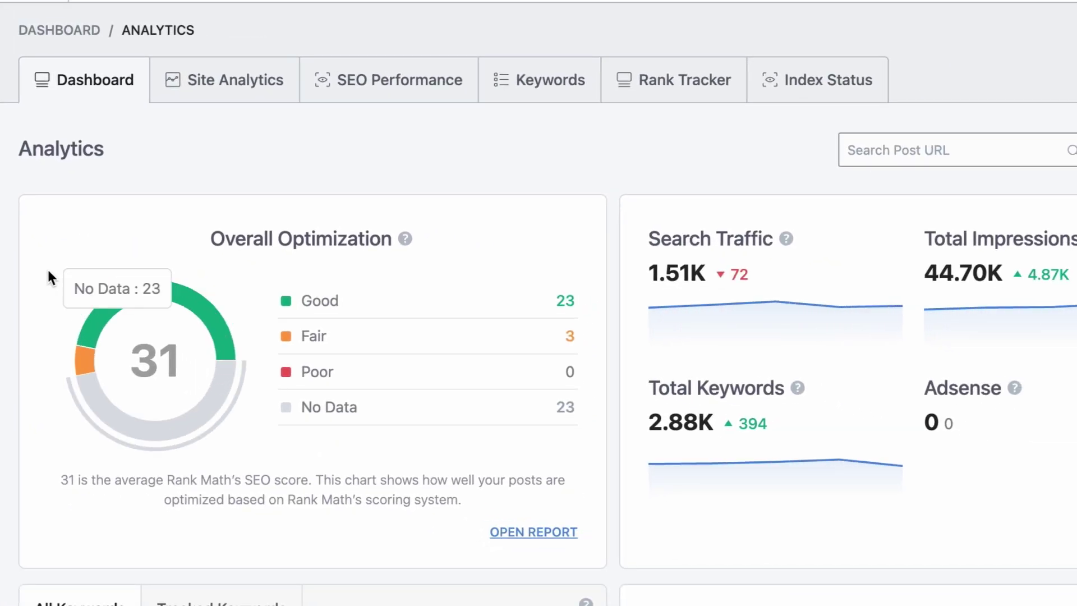
Step: From SEO Performance, open the 'List of 200+ Underserved Profitable Blogging Niches' report and scroll its ranking keywords
left_click(410, 86)
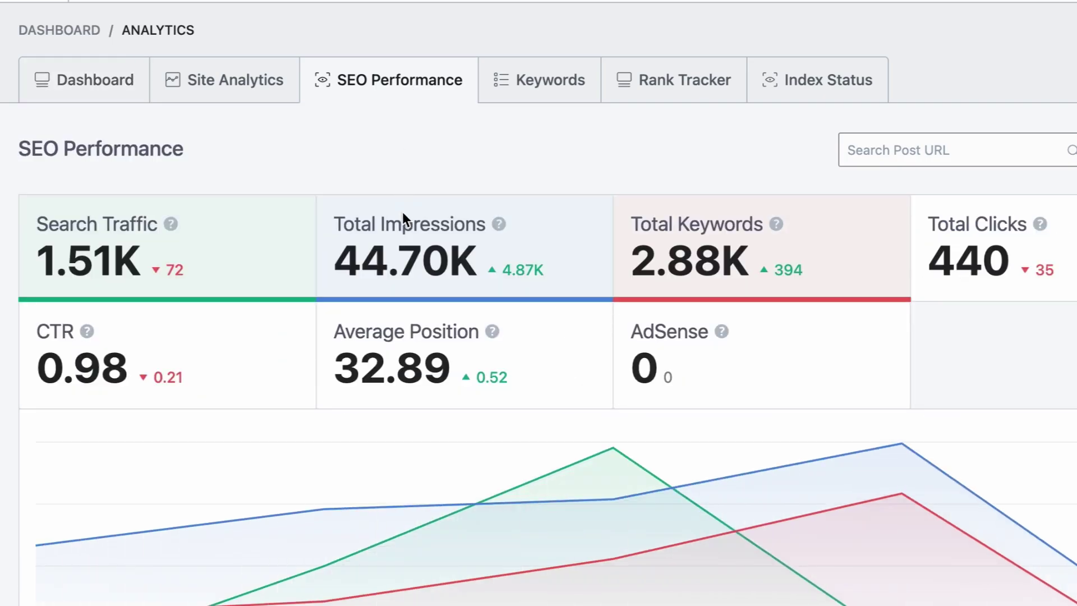
scroll(405, 247, "down", 20)
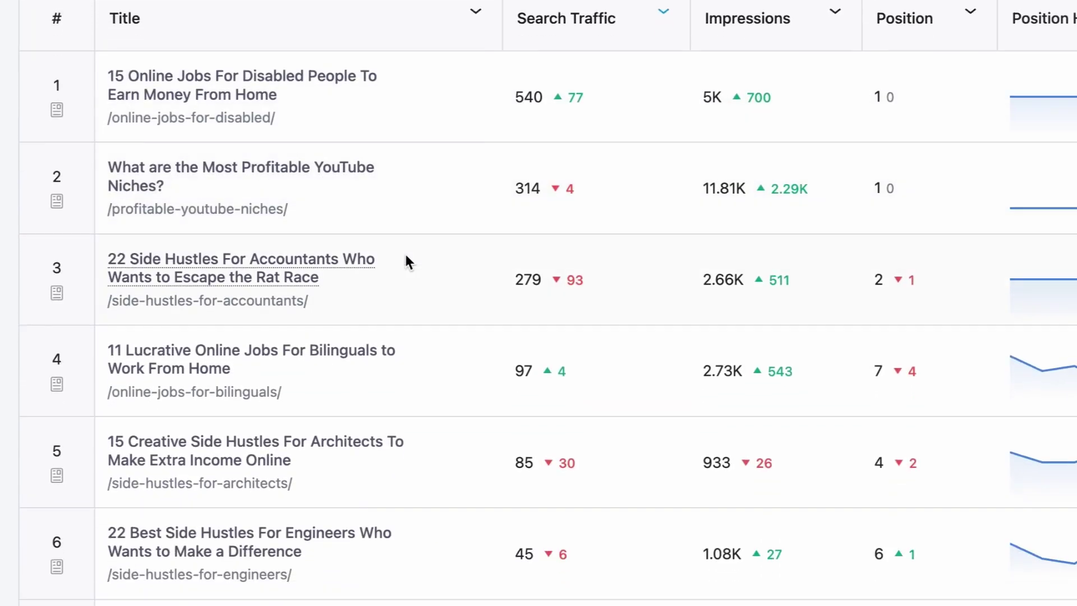
scroll(405, 256, "down", 8)
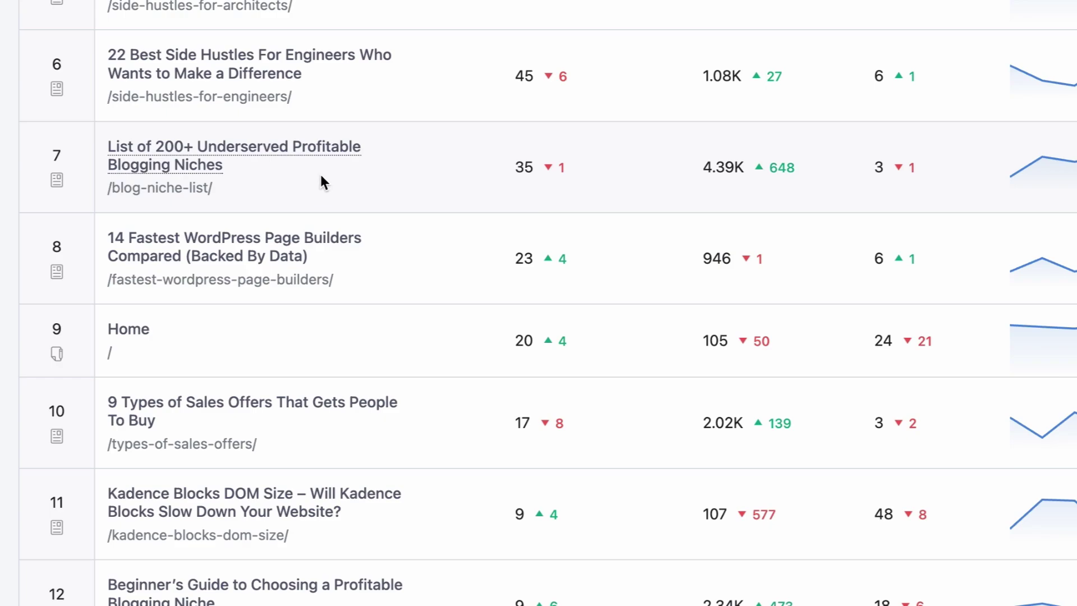
left_click(260, 151)
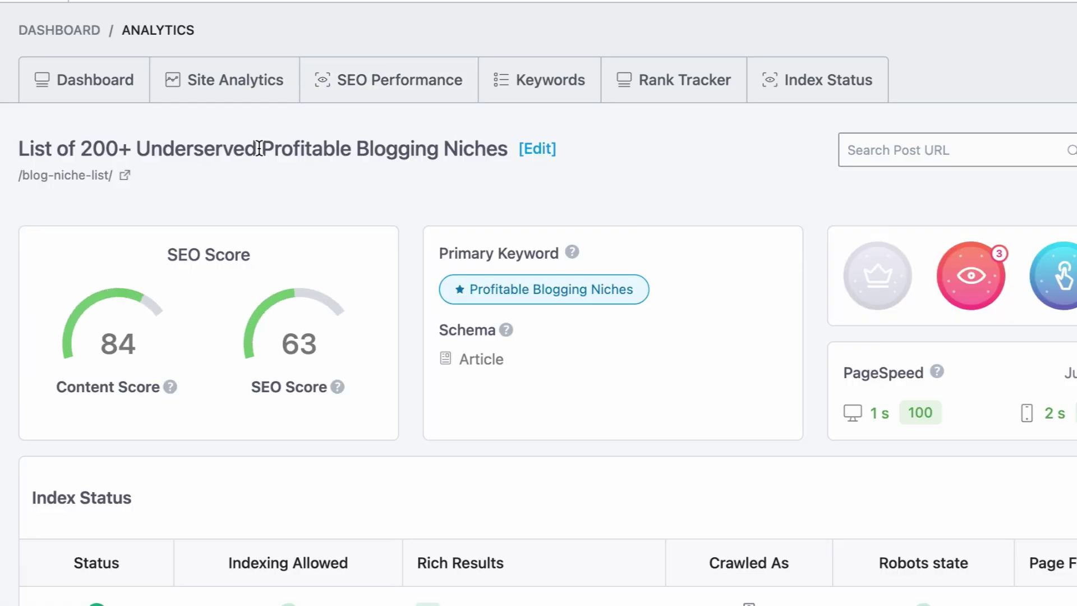
scroll(259, 148, "down", 20)
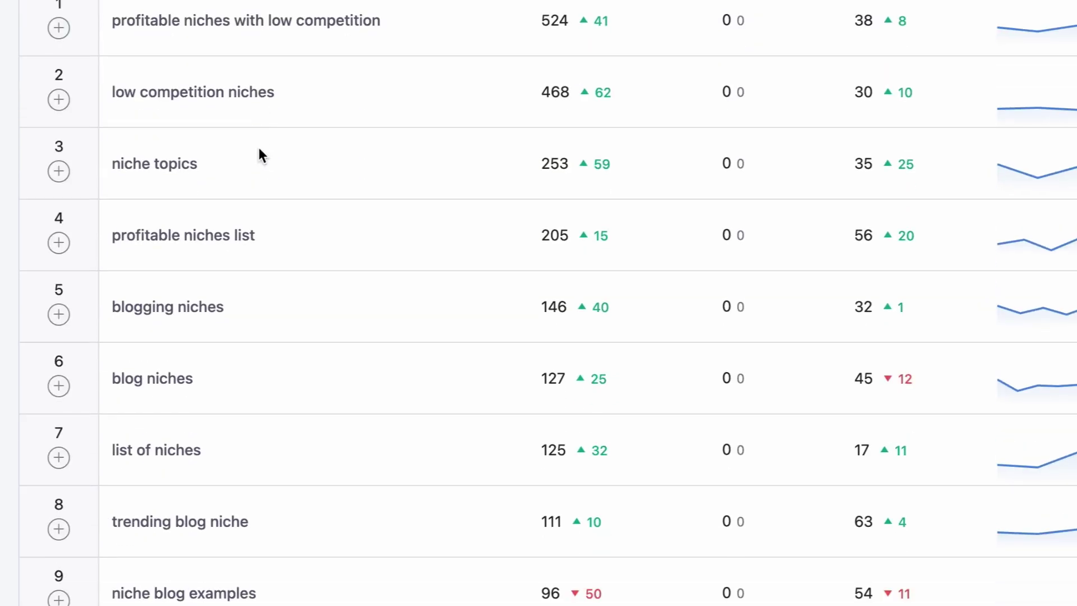
scroll(258, 152, "down", 2)
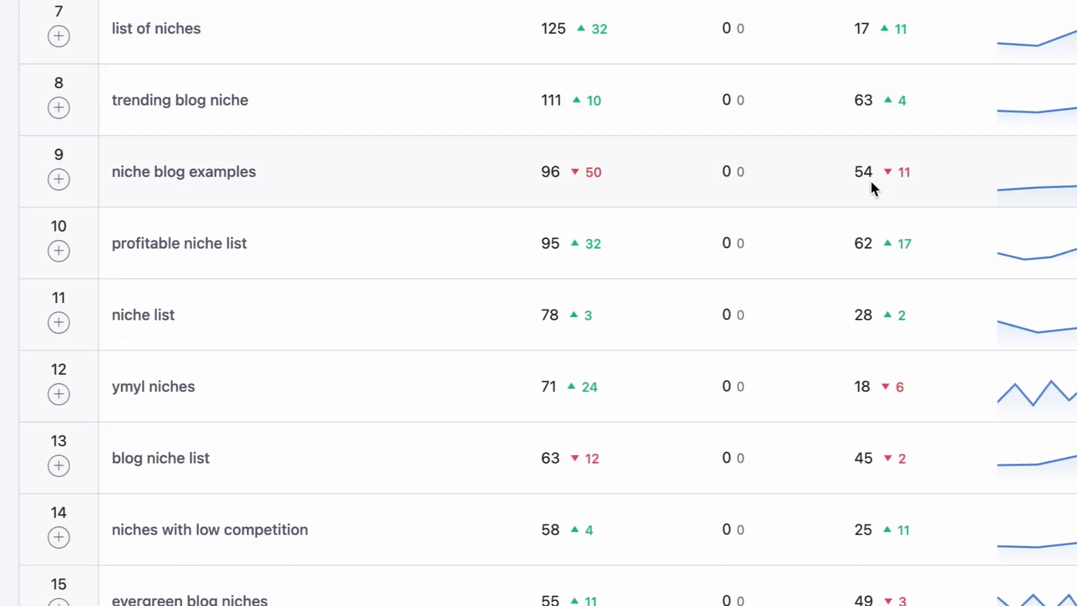
scroll(871, 182, "up", 20)
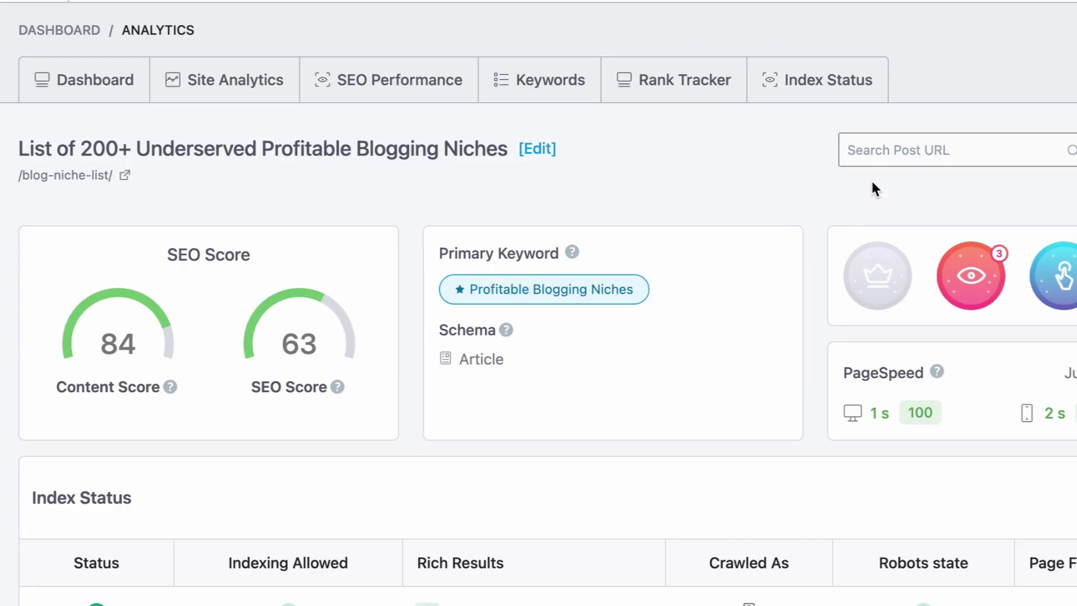
Step: Add 'trending blog niche' as a tracked keyword in the Rank Tracker's Keyword Manager
left_click(663, 87)
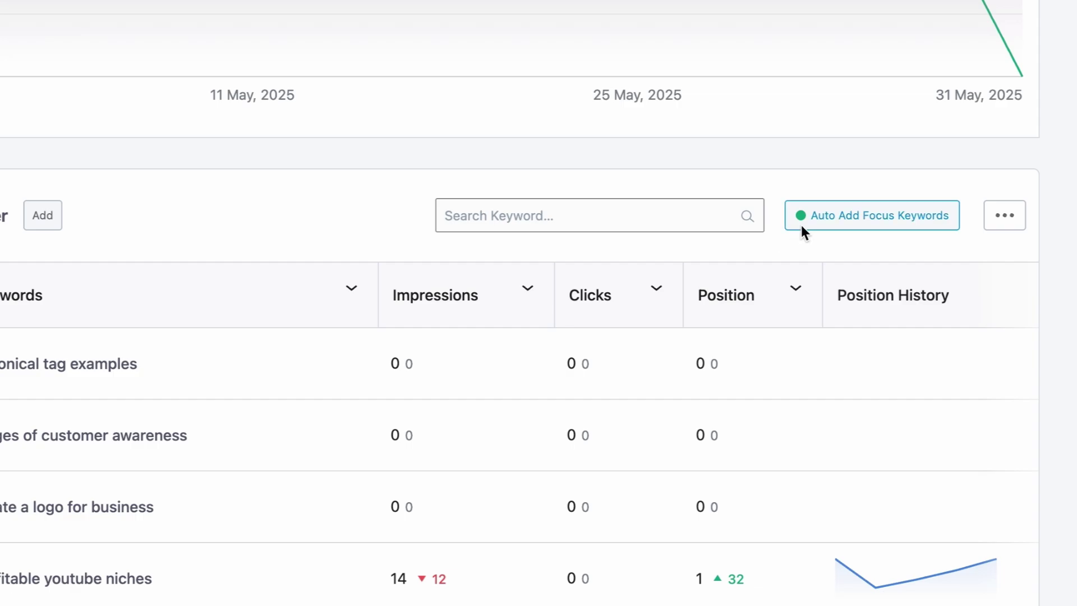
left_click(805, 224)
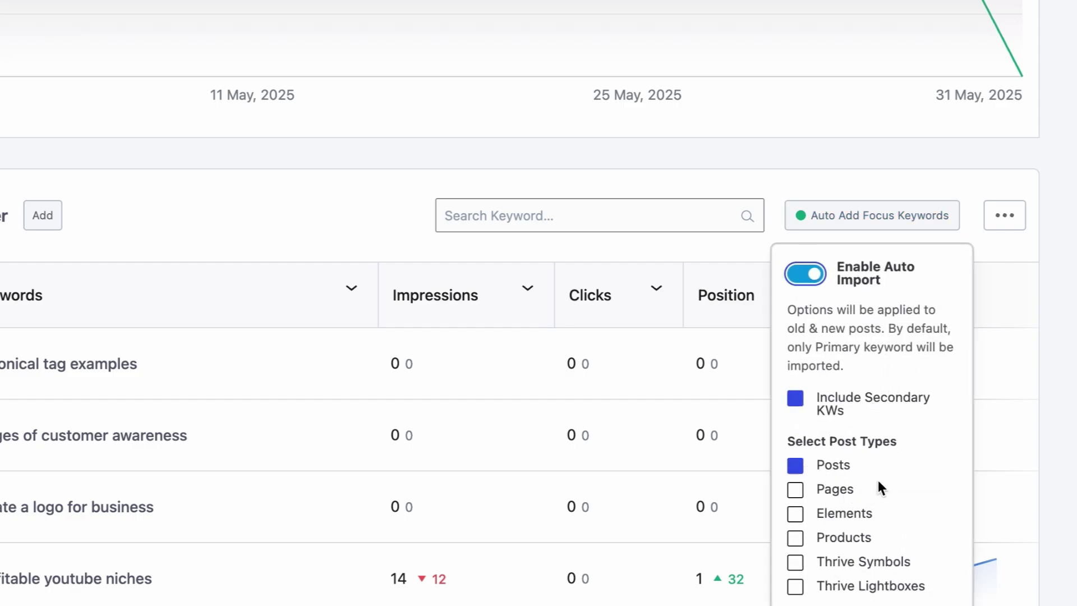
left_click(304, 175)
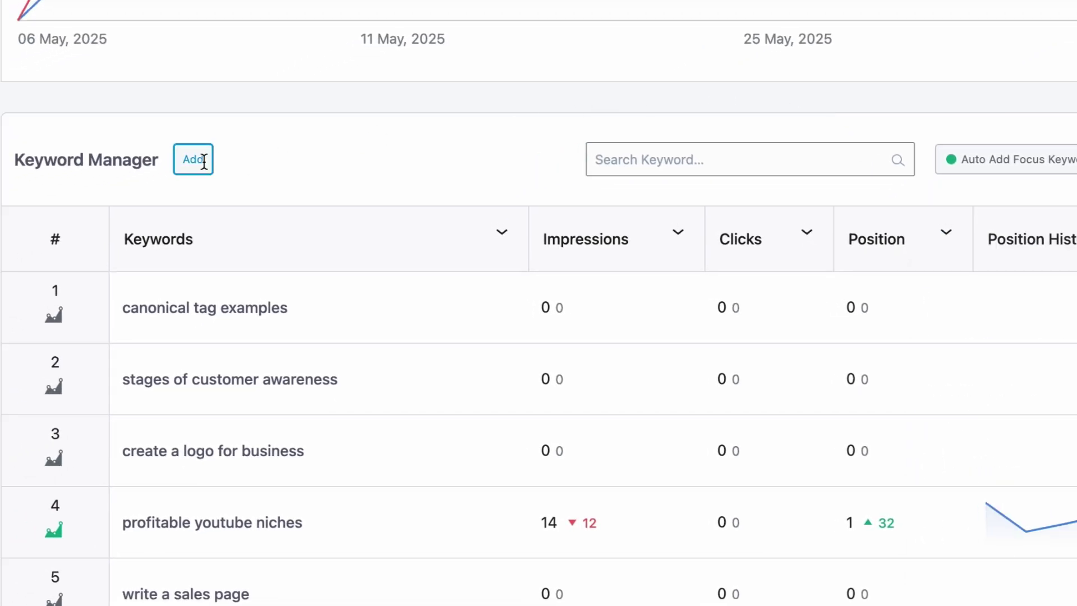
left_click(204, 162)
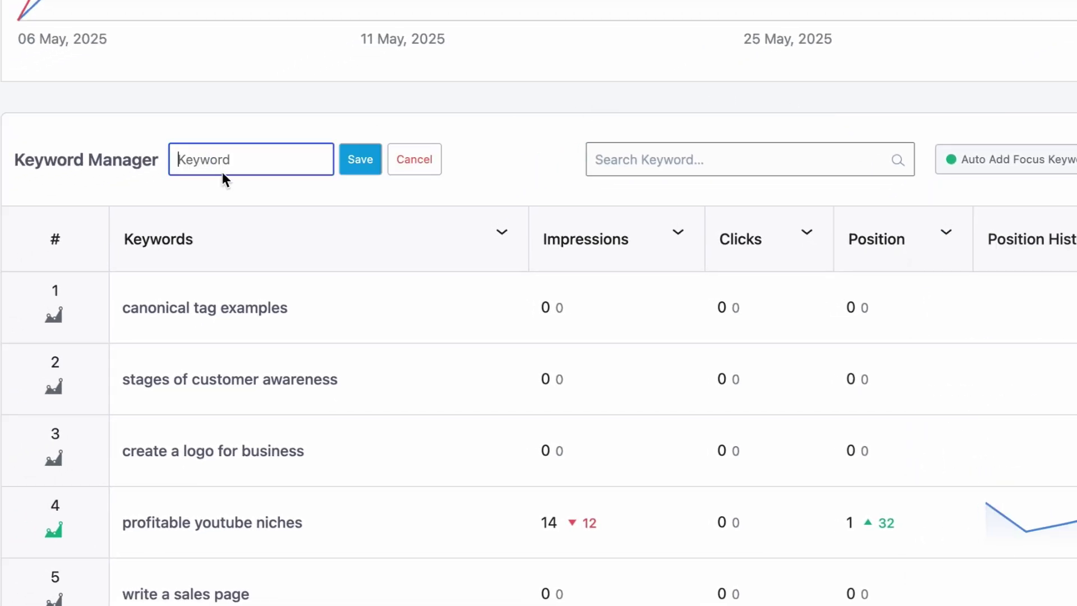
type("trending blog niche")
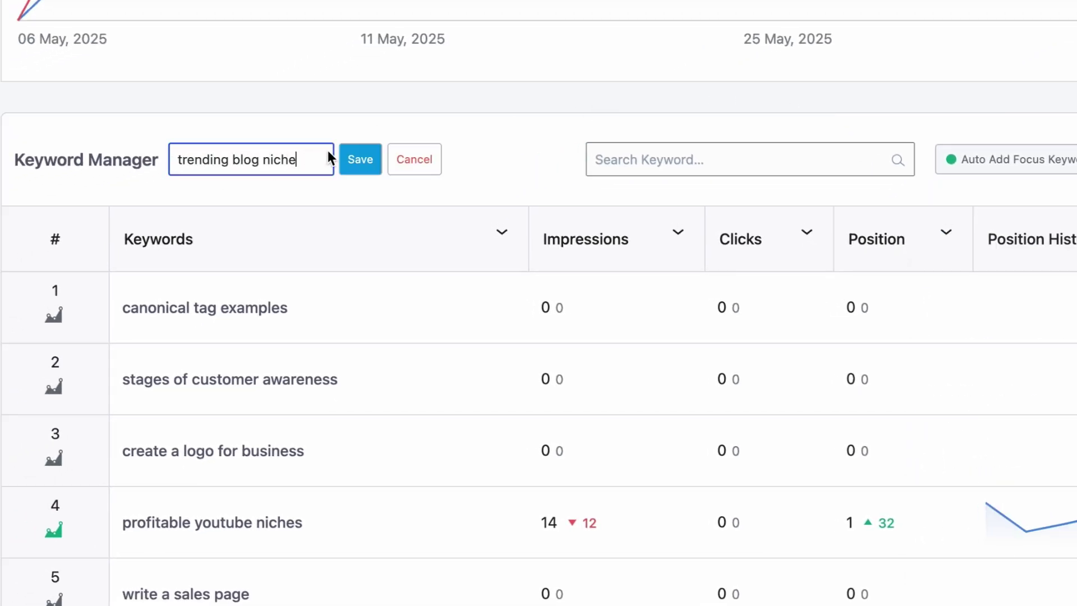
left_click(358, 155)
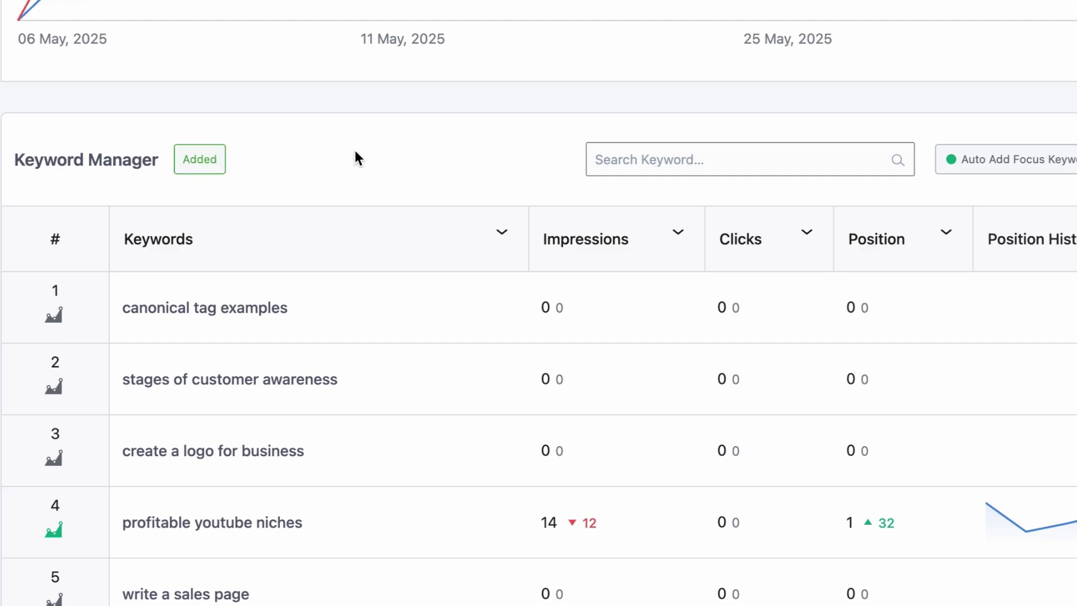